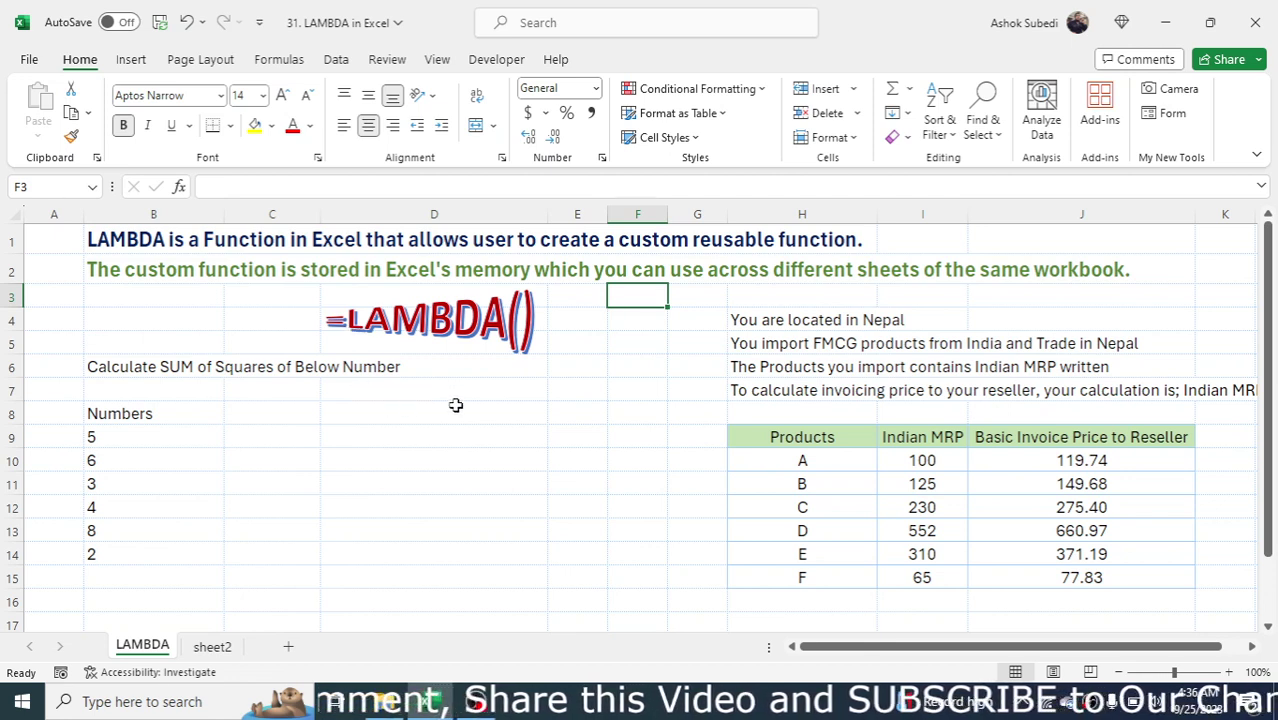
left_click(451, 408)
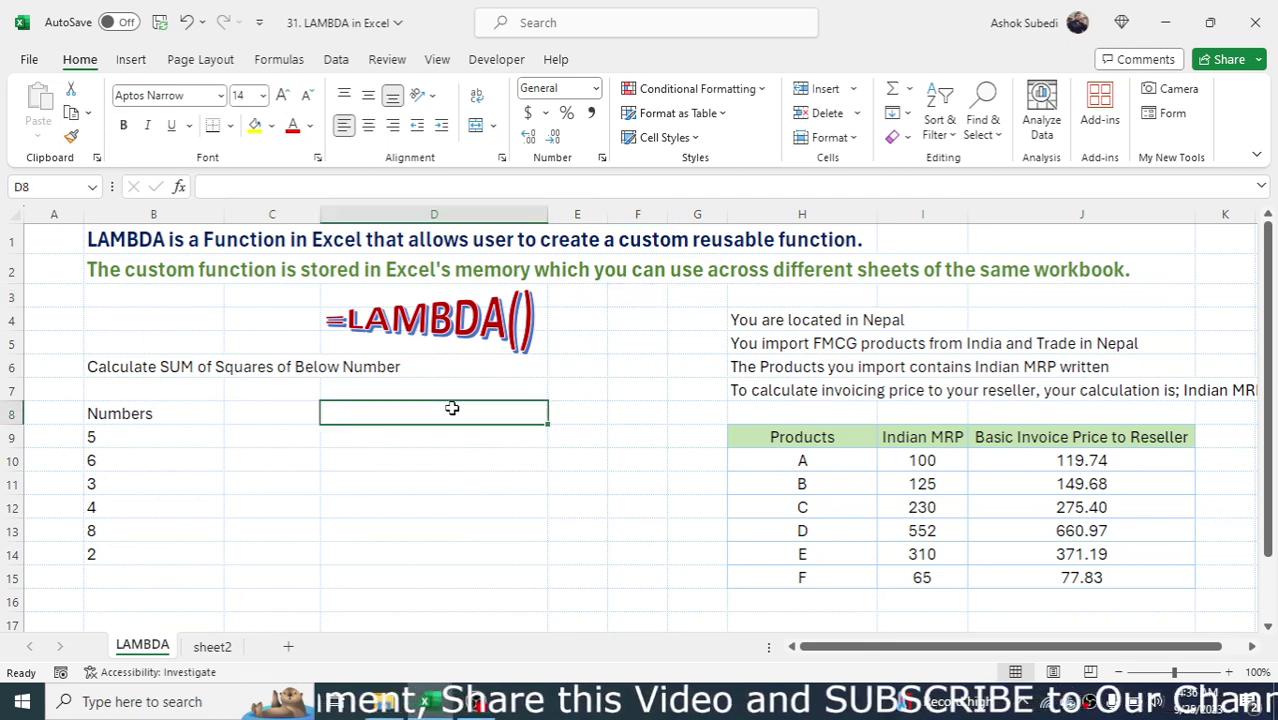
type("=lam")
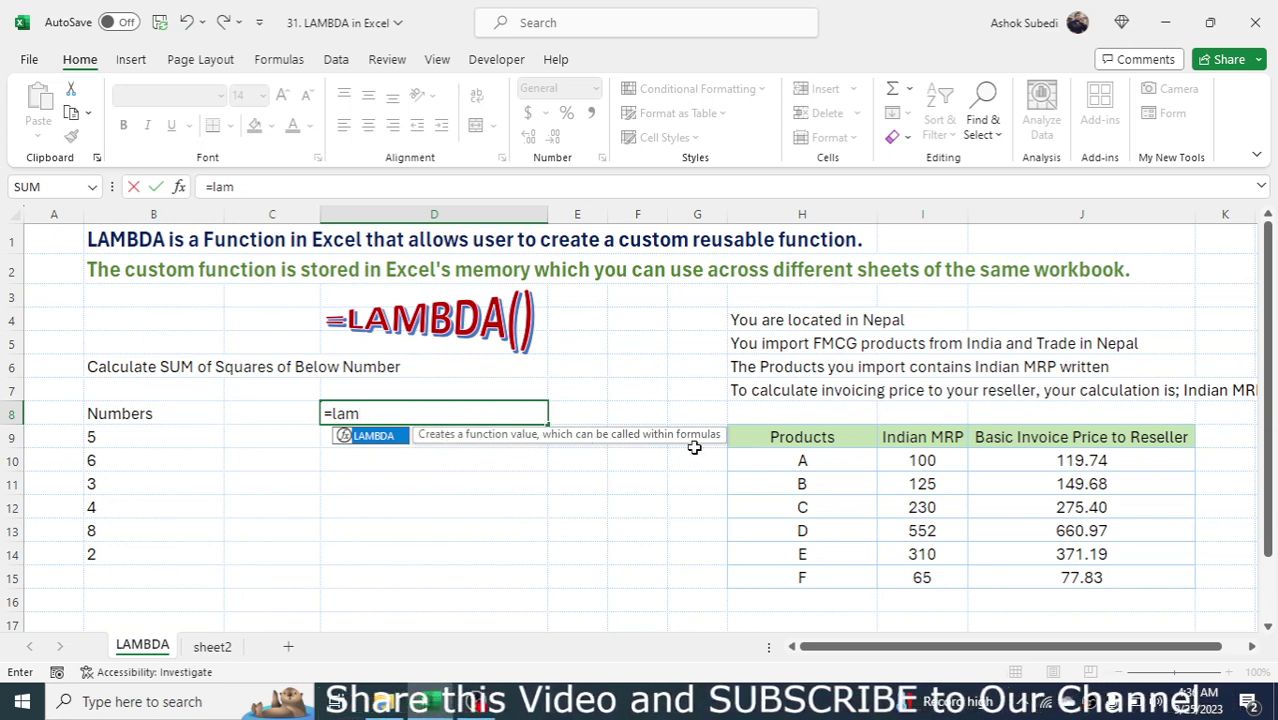
key("Escape")
key("Escape")
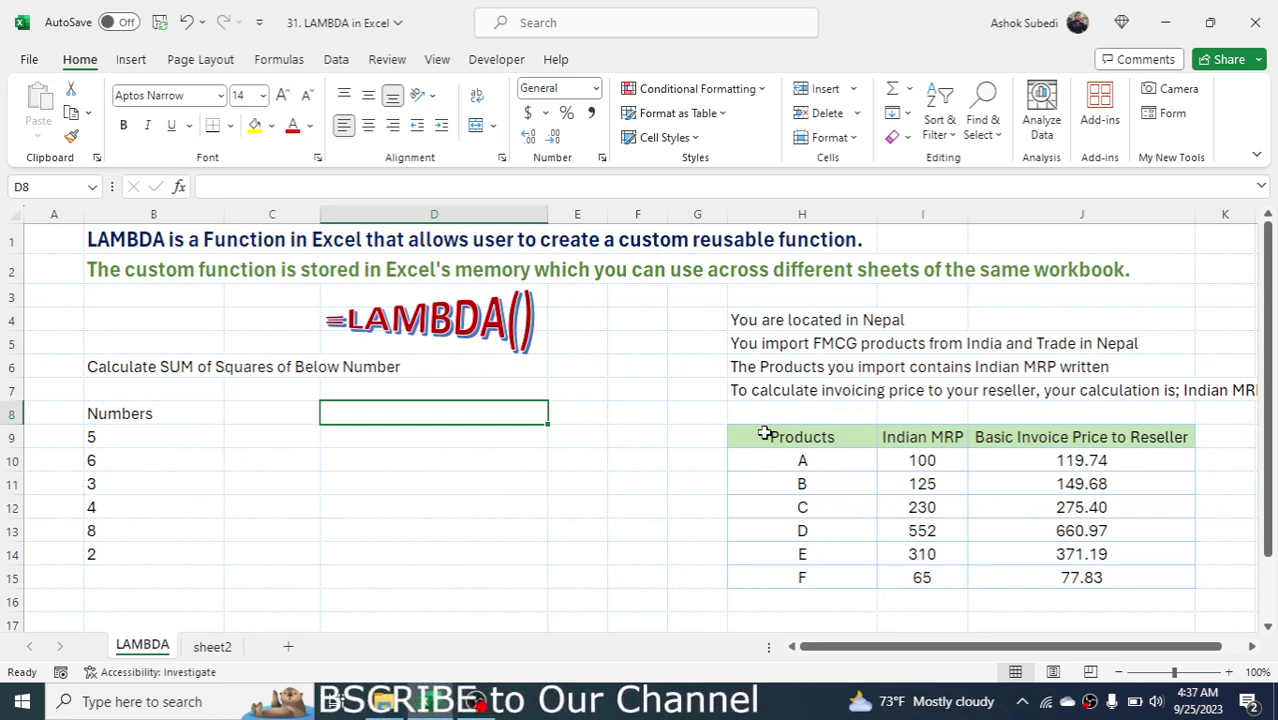
left_click(161, 358)
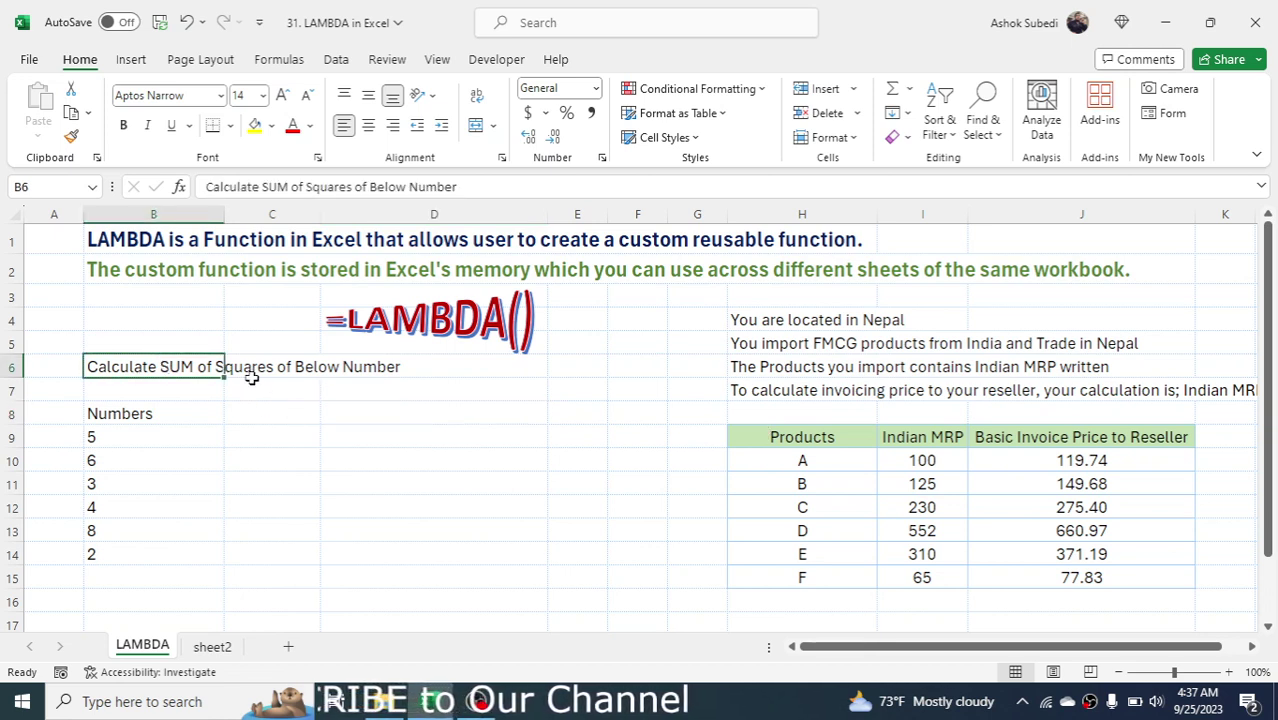
left_click(137, 438)
left_click(117, 462)
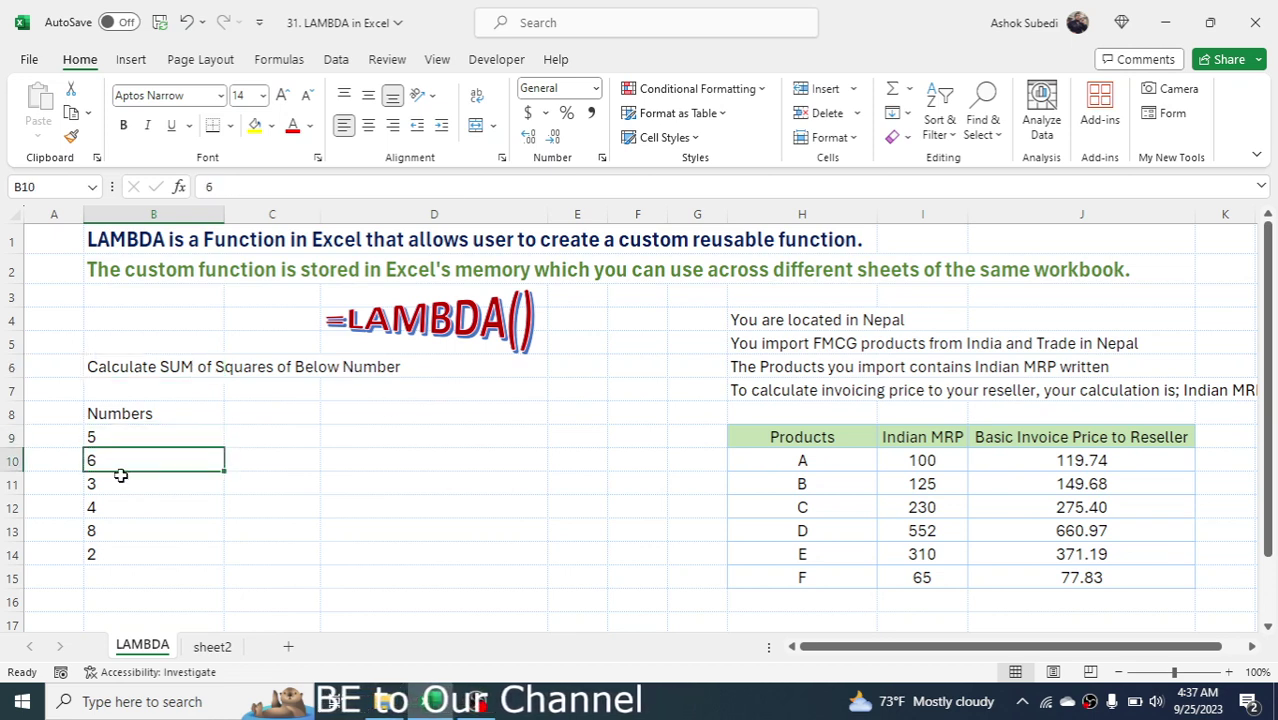
left_click(113, 482)
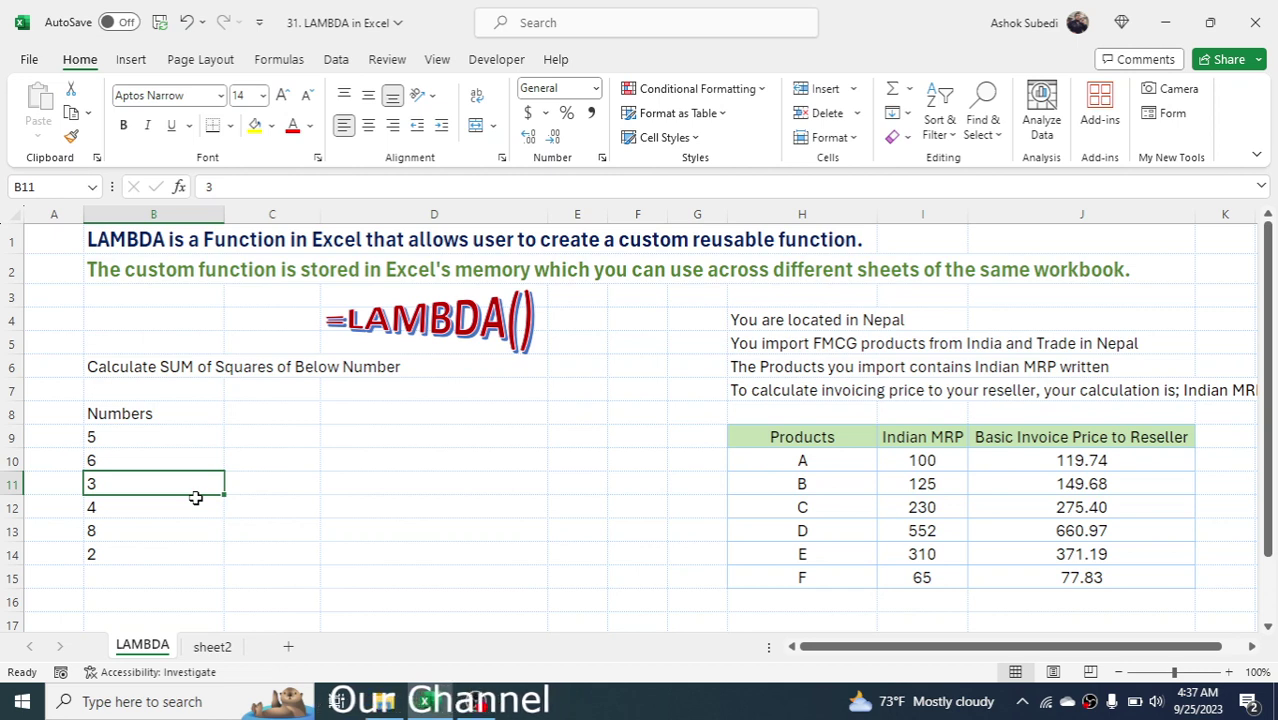
left_click(260, 555)
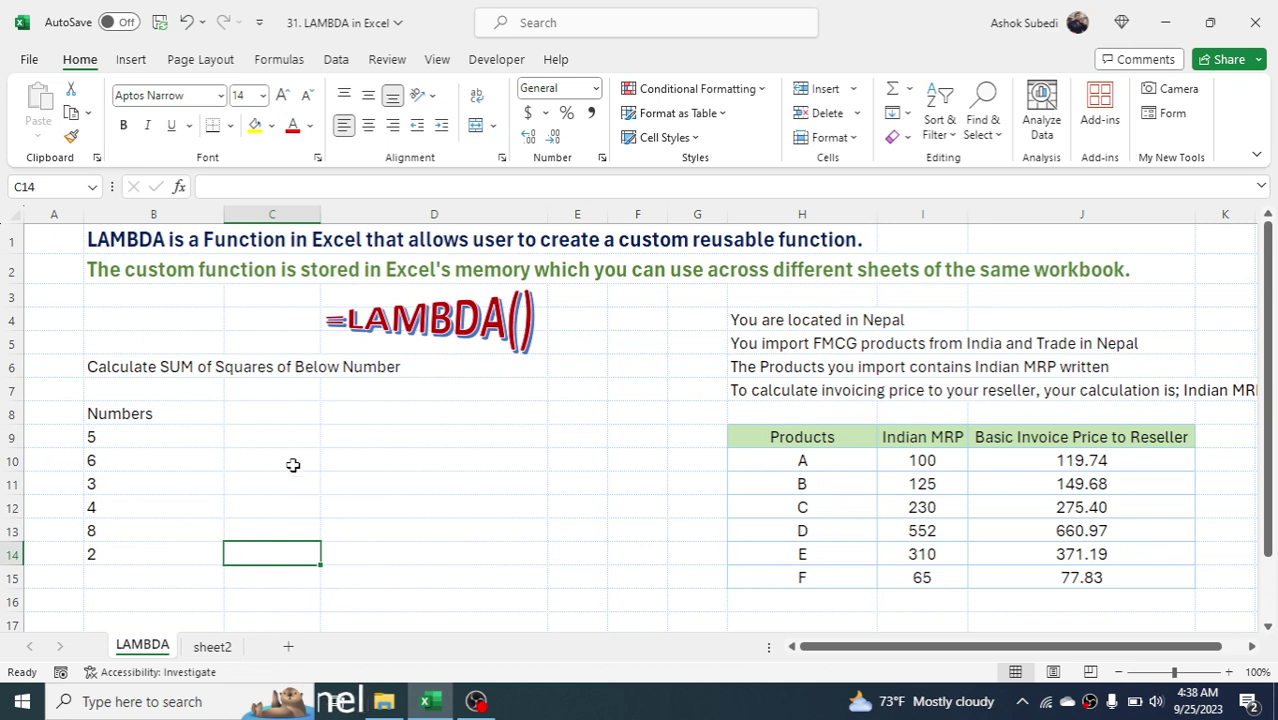
- Square each number in B9:B14 by entering =B9^2 in C9 and filling the formula down to C14
left_click(253, 428)
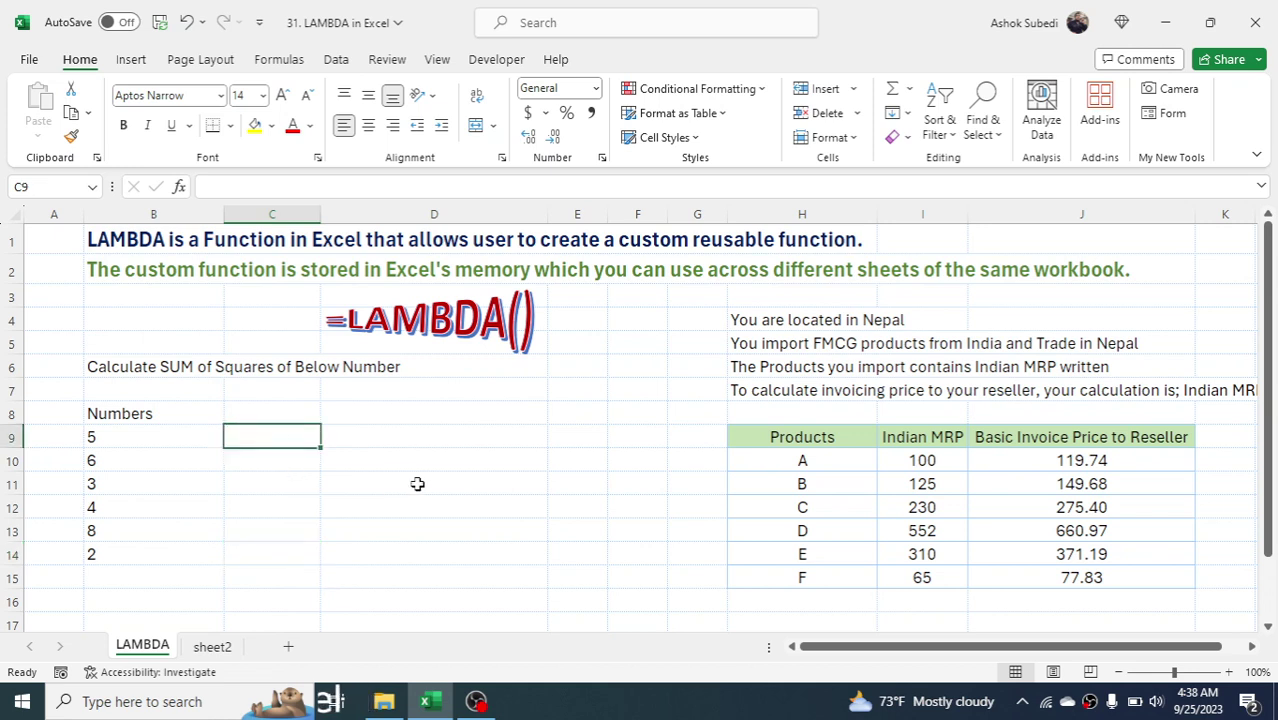
type("=")
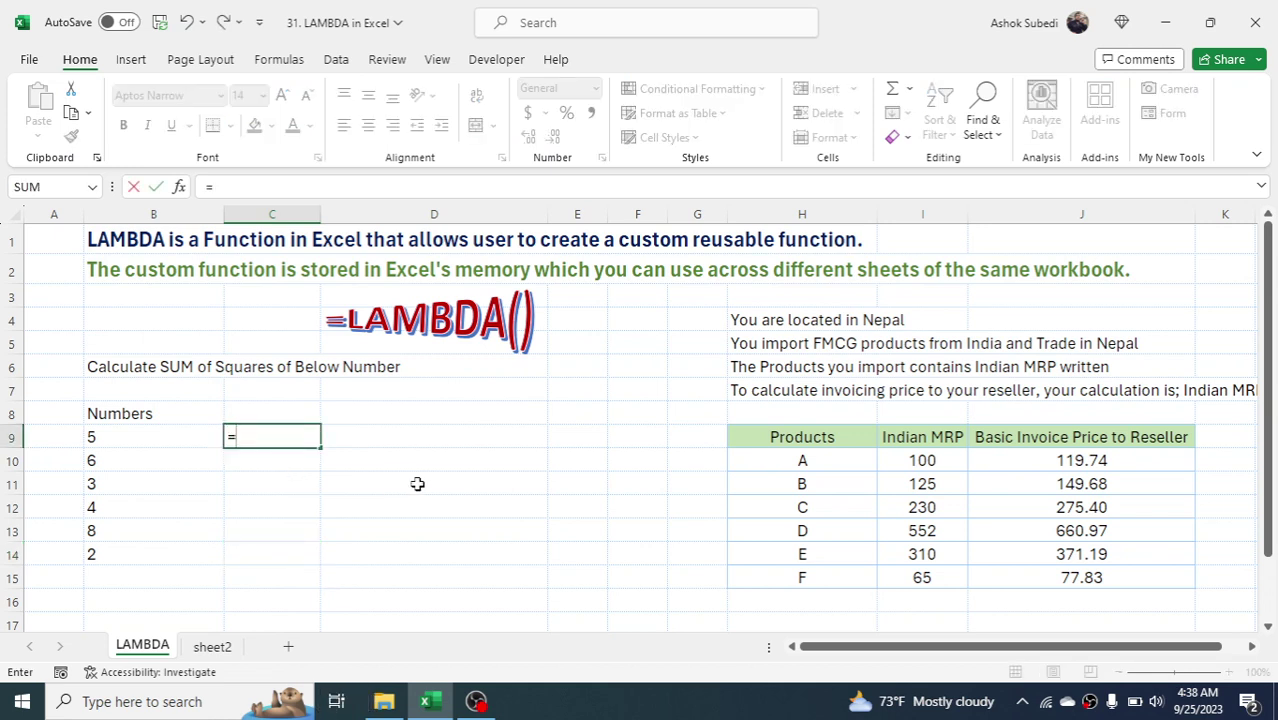
left_click(158, 433)
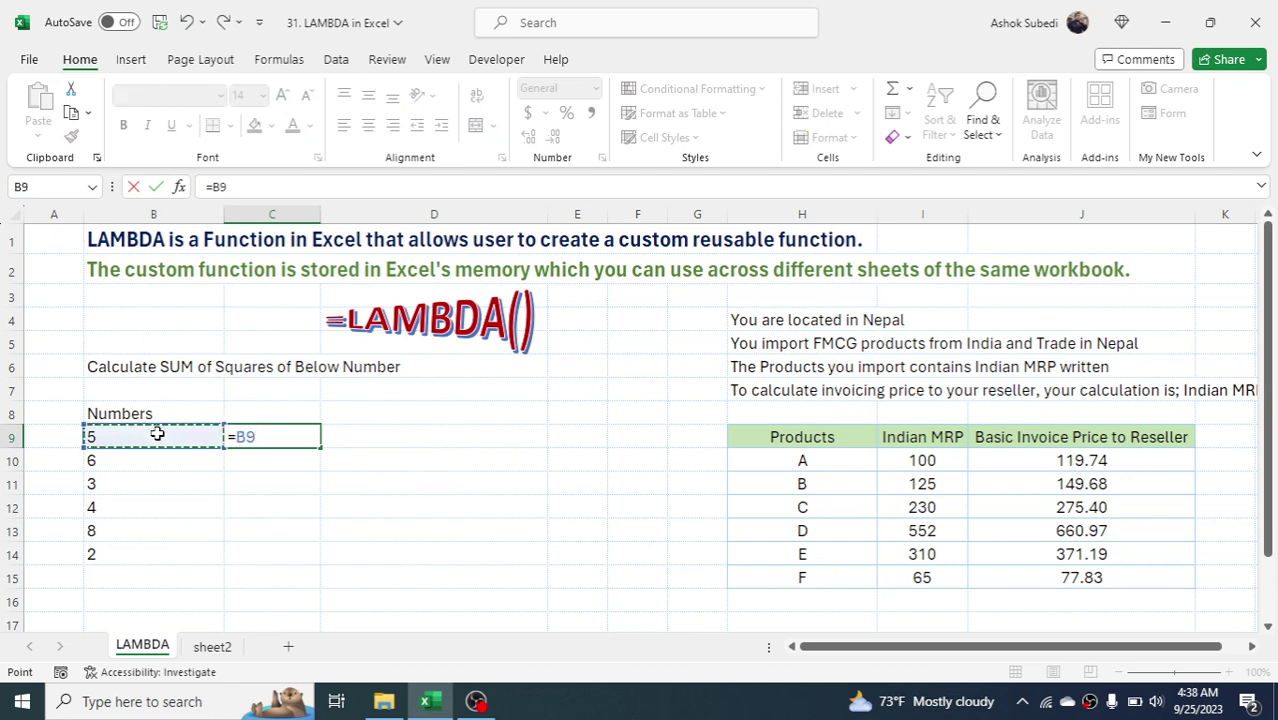
type("^")
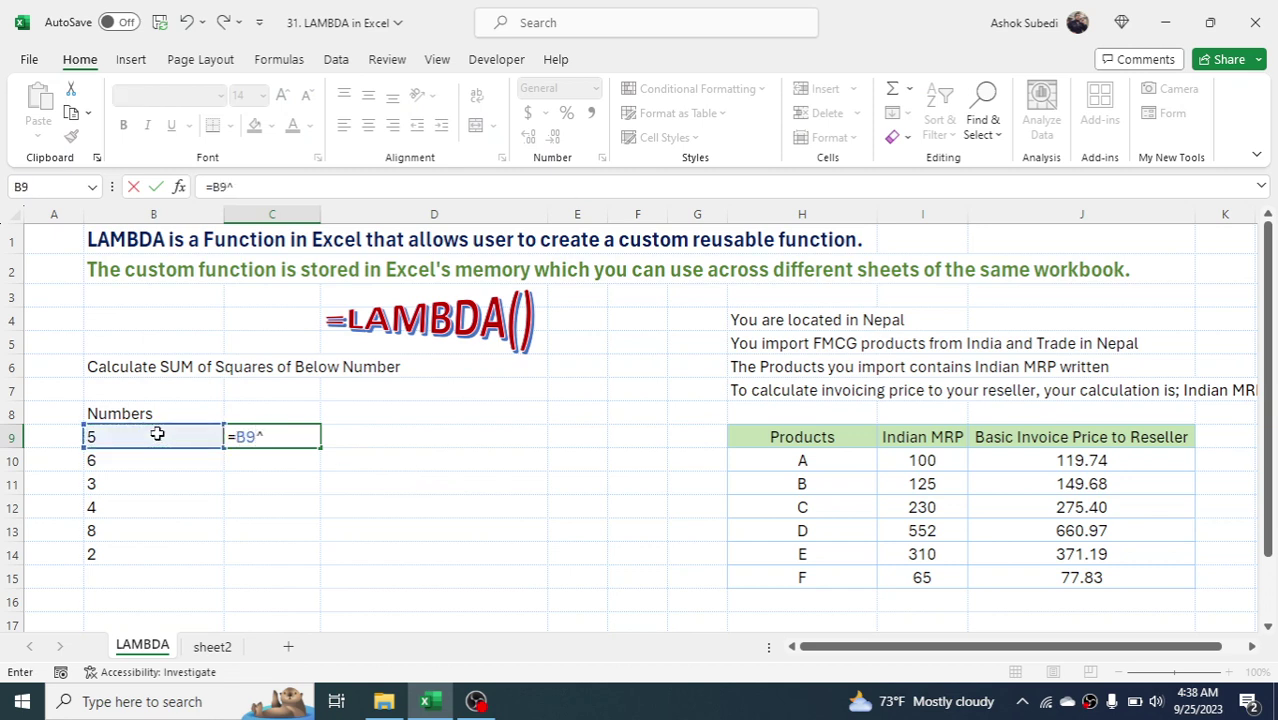
type("2")
key("Return")
left_click(265, 432)
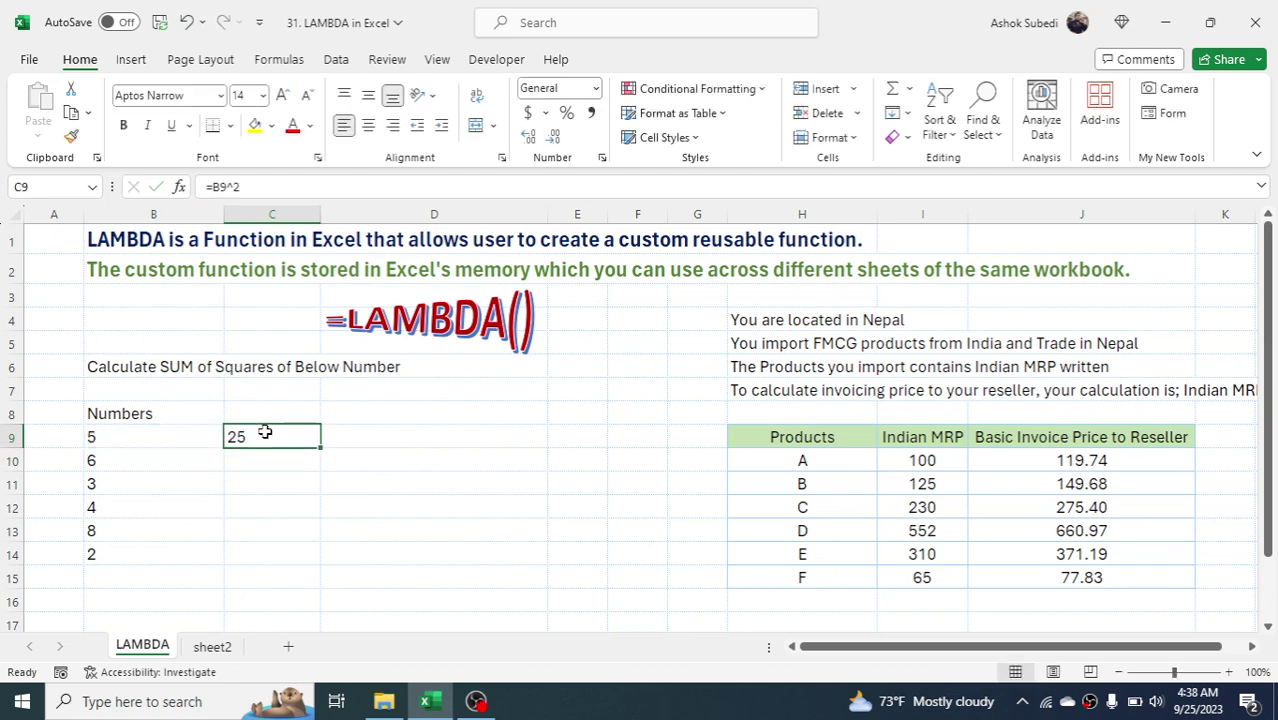
left_click_drag(320, 448, 314, 563)
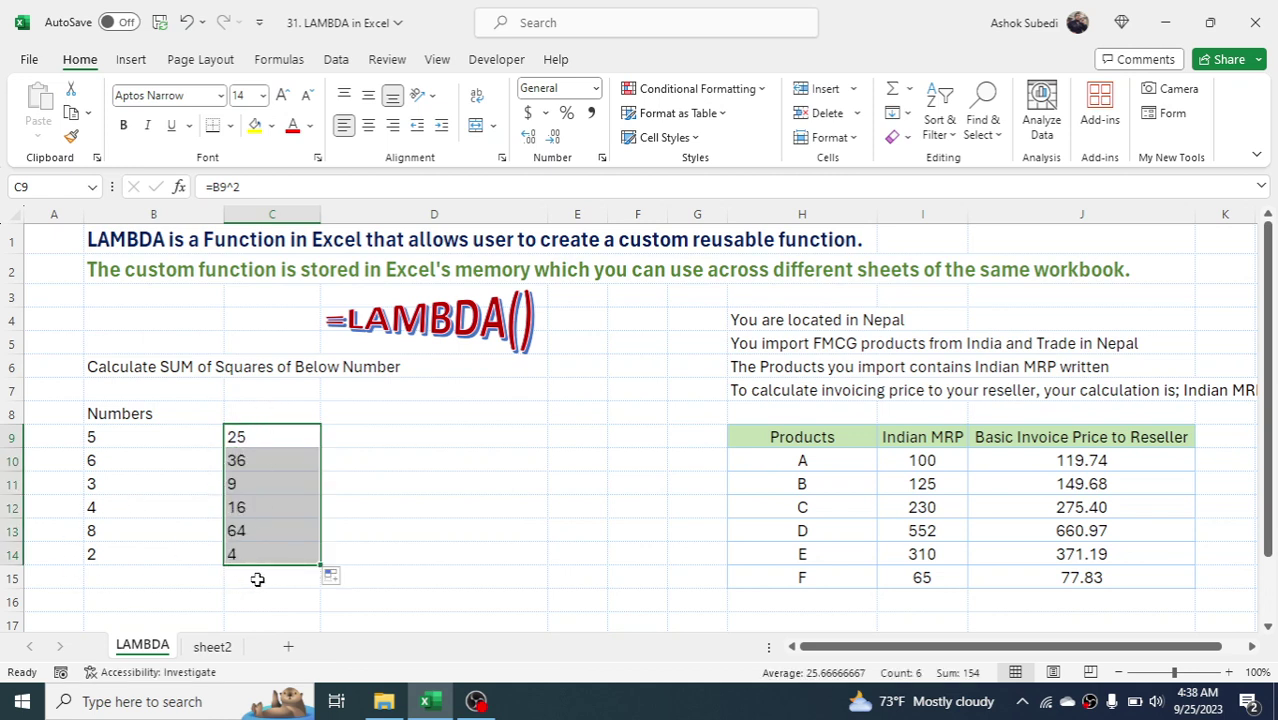
- Total the squared values in C15 with =SUM(C9:C14)
left_click(248, 574)
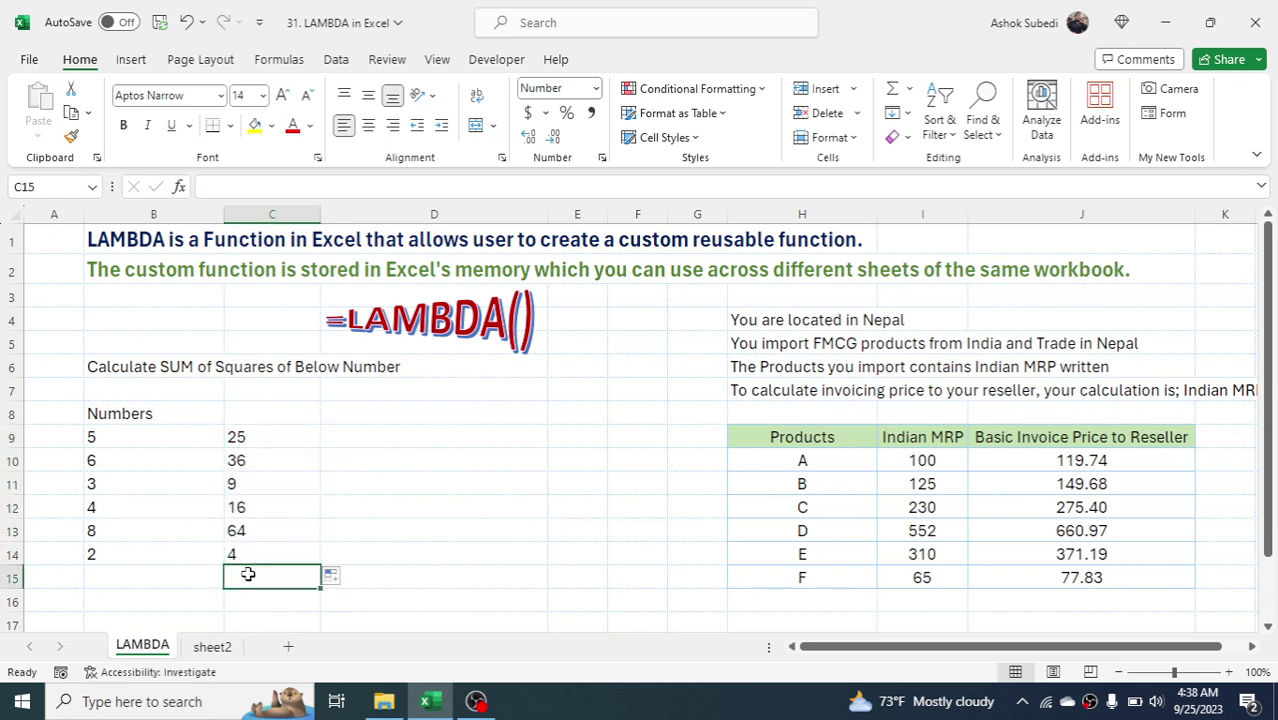
key("alt+equal")
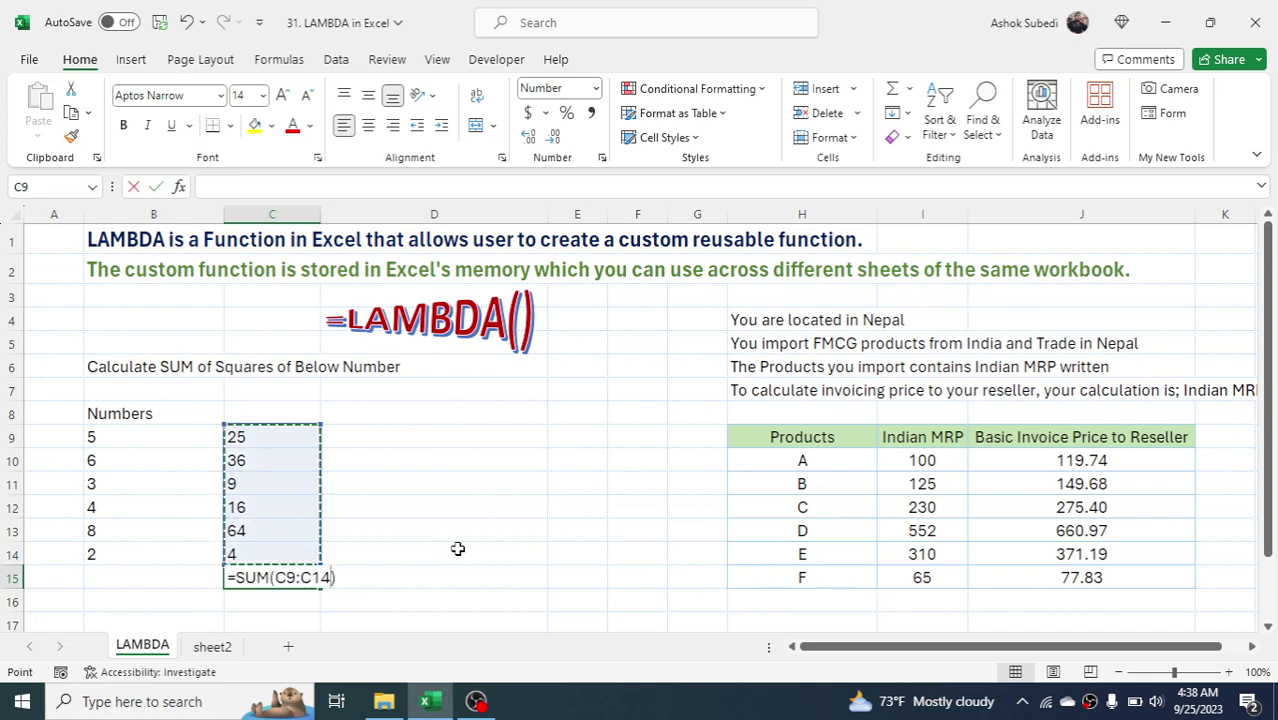
key("Return")
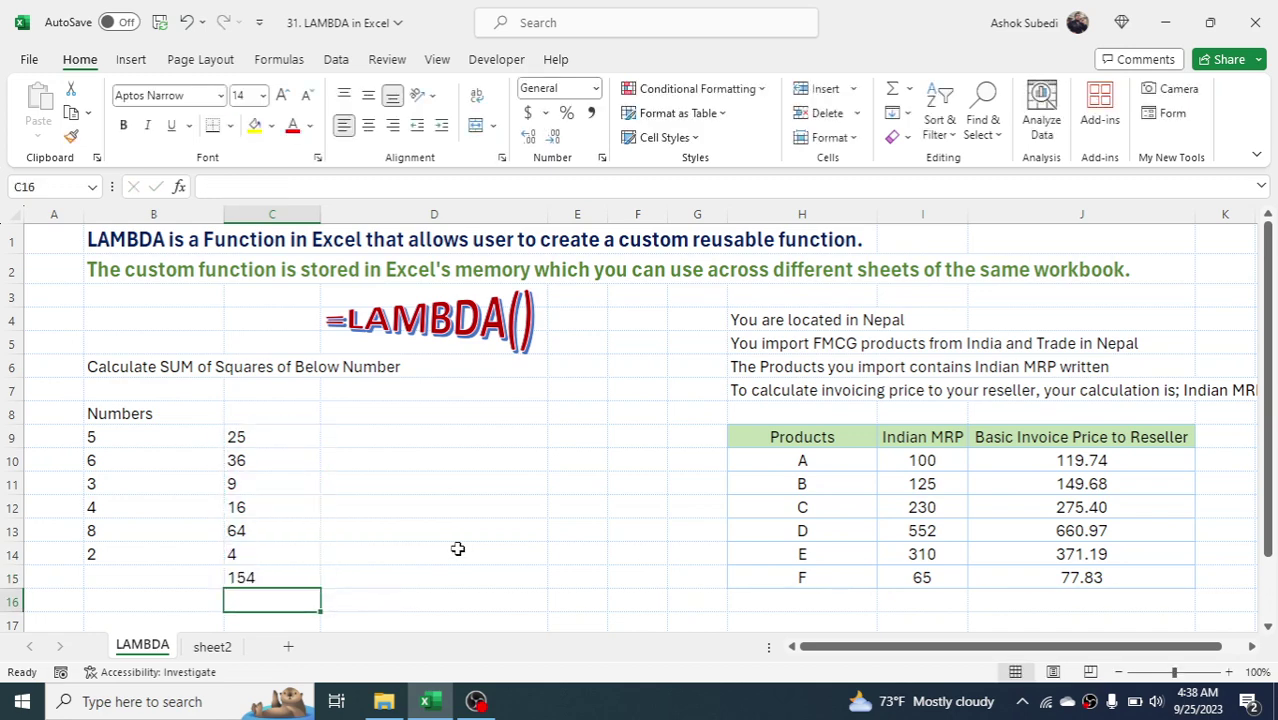
left_click(257, 578)
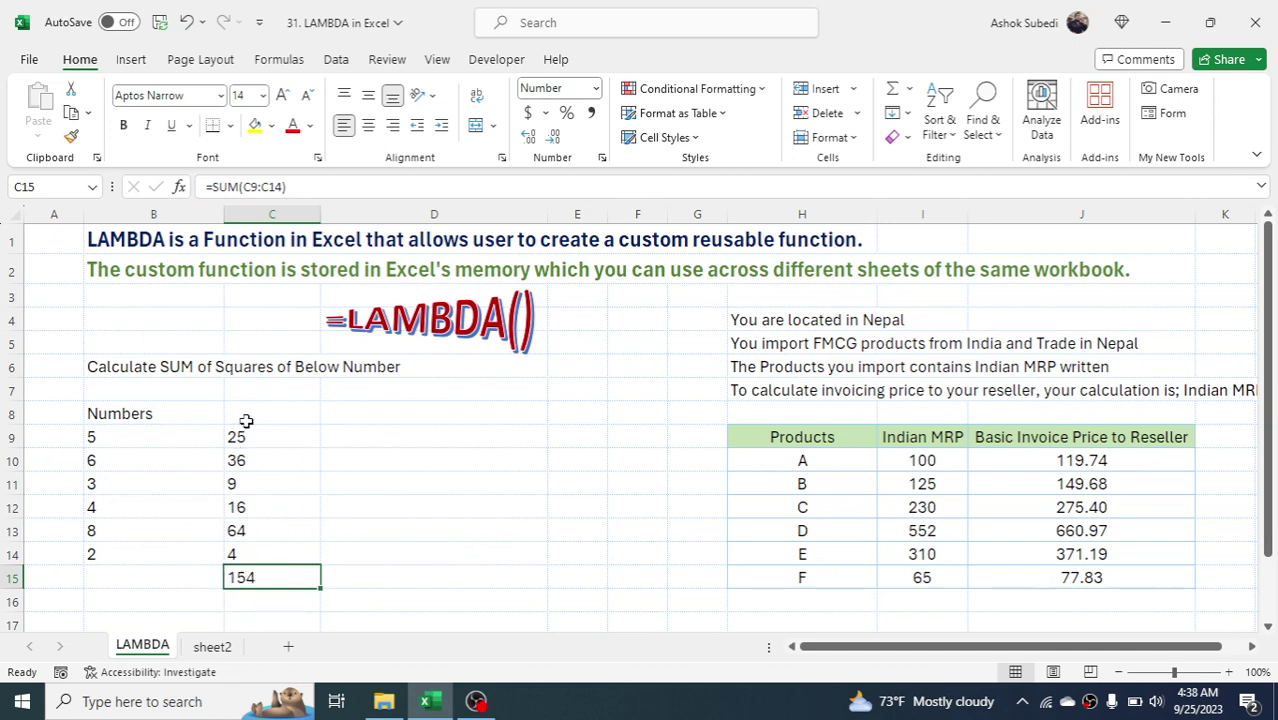
left_click(381, 431)
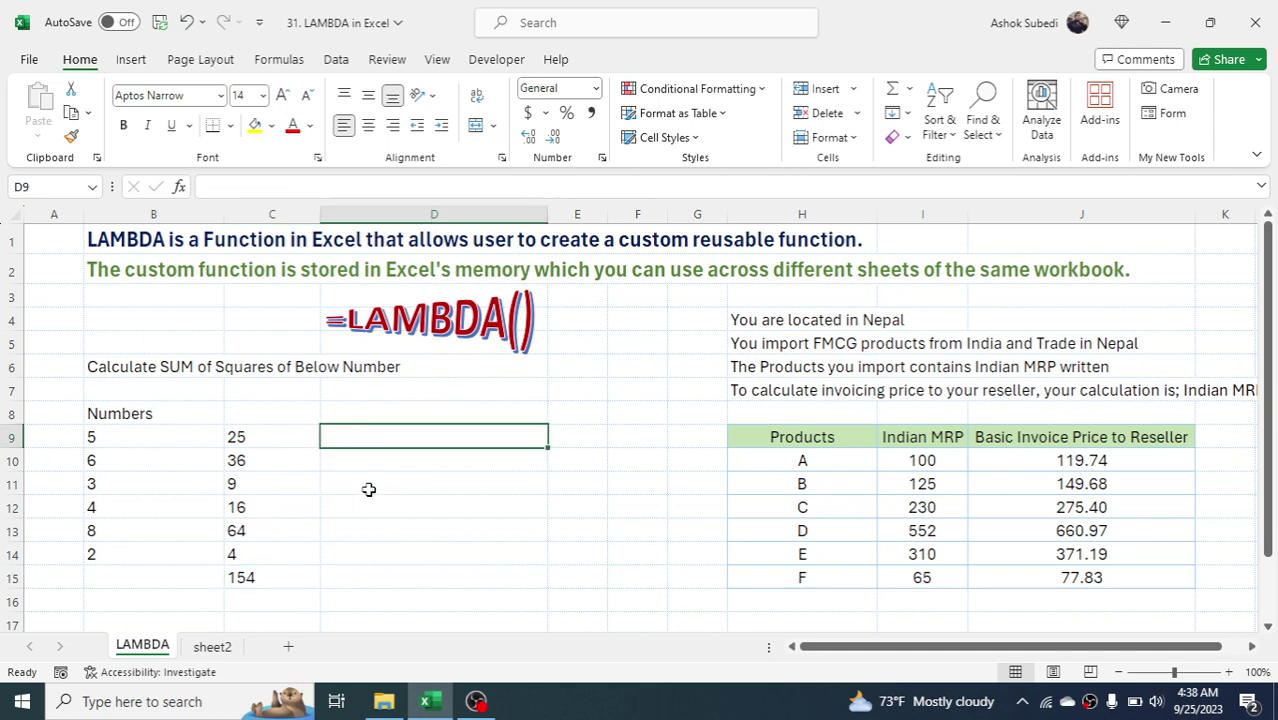
type("=")
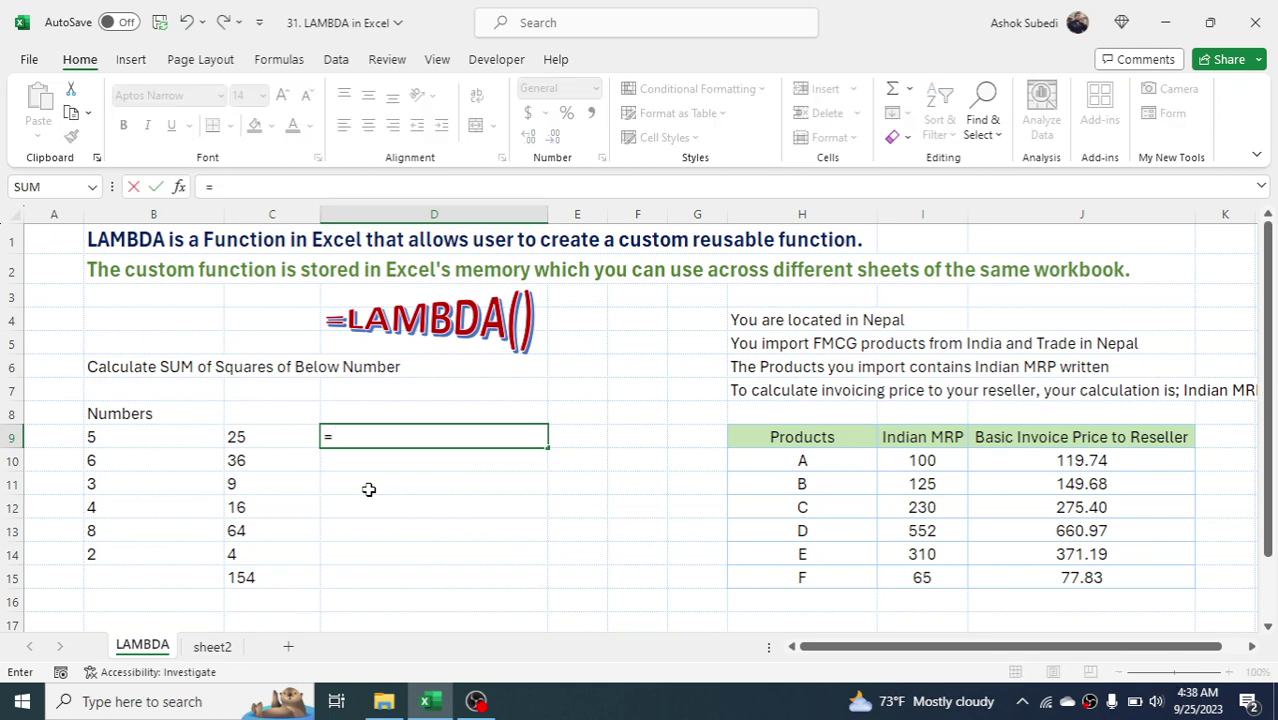
type("LAM")
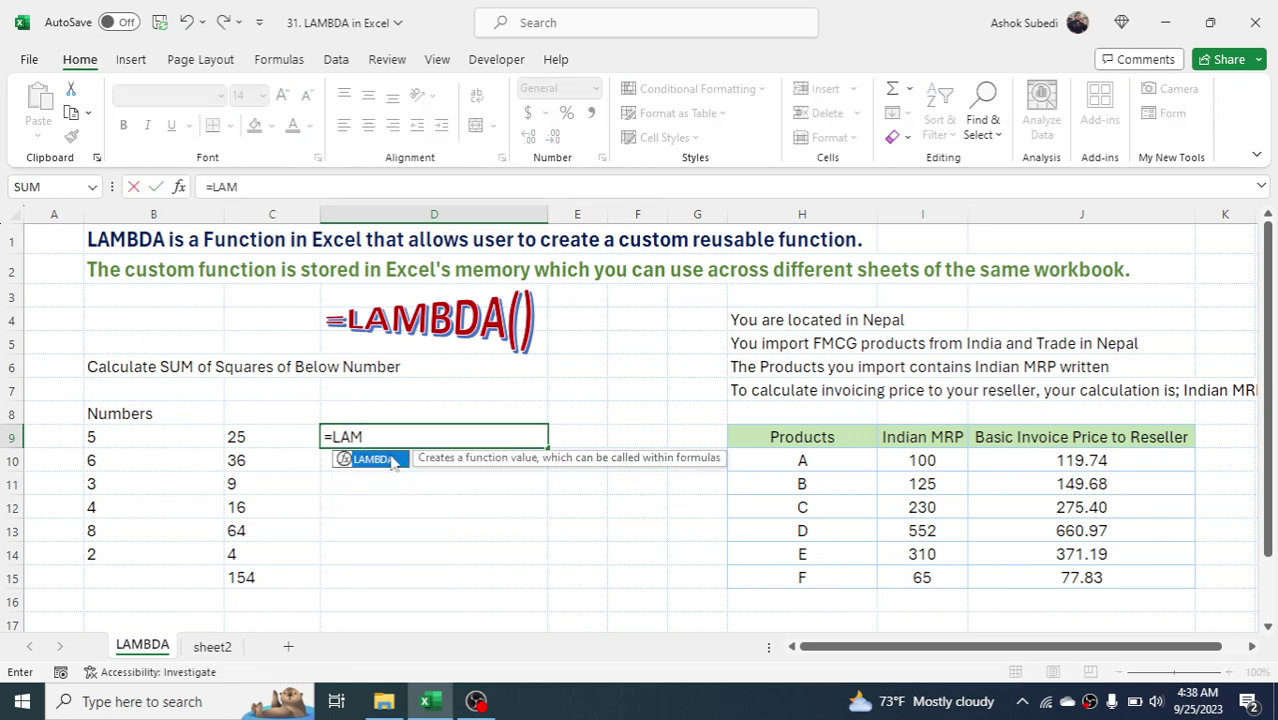
double_click(390, 462)
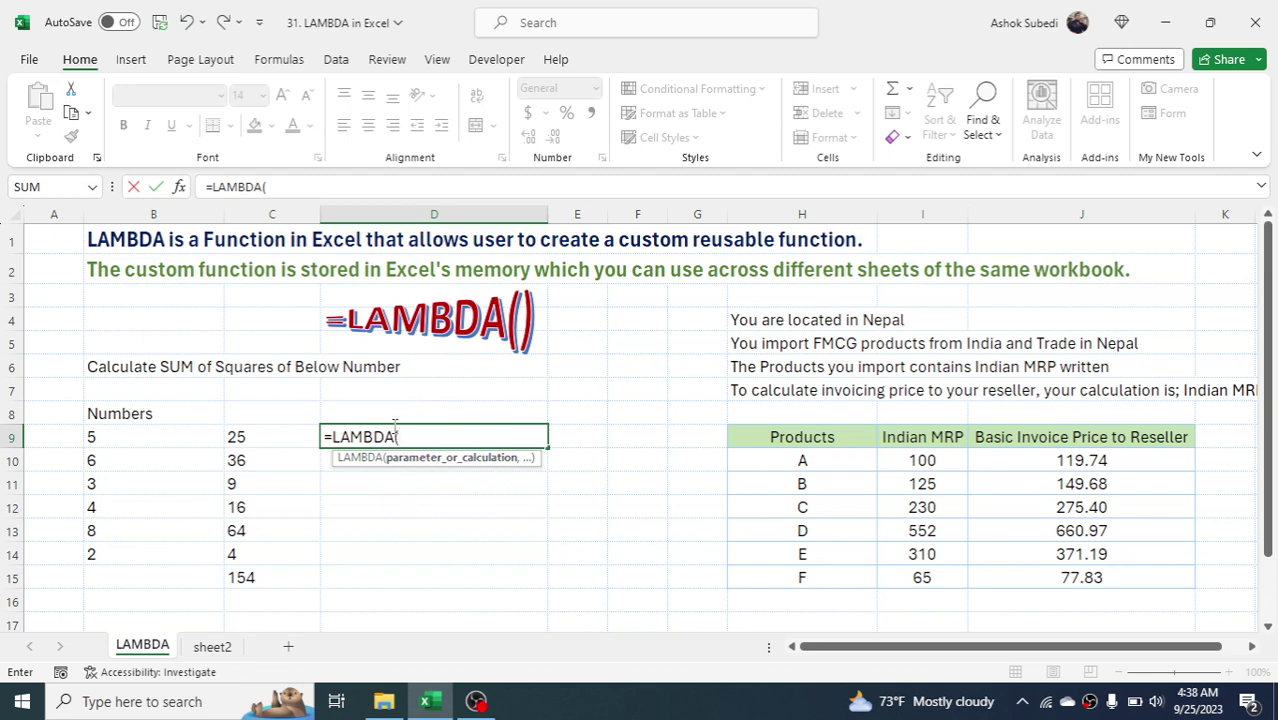
key("Escape")
left_click(456, 509)
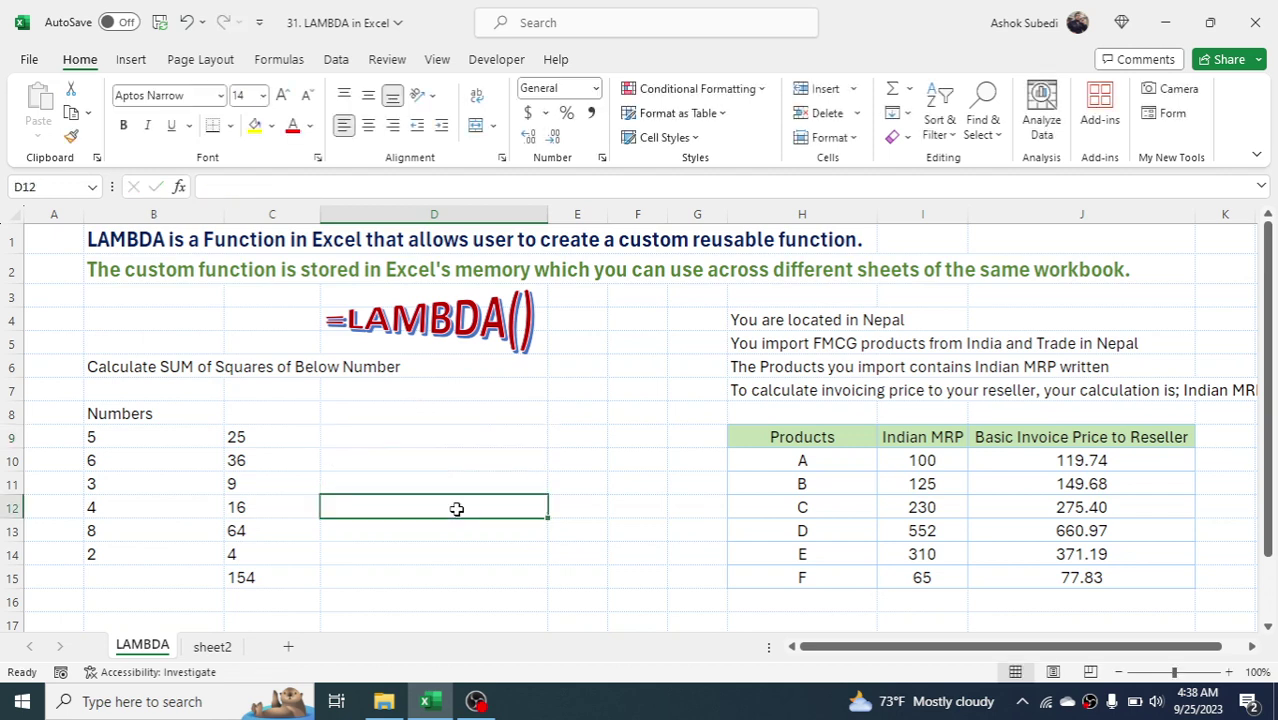
type("=vlo")
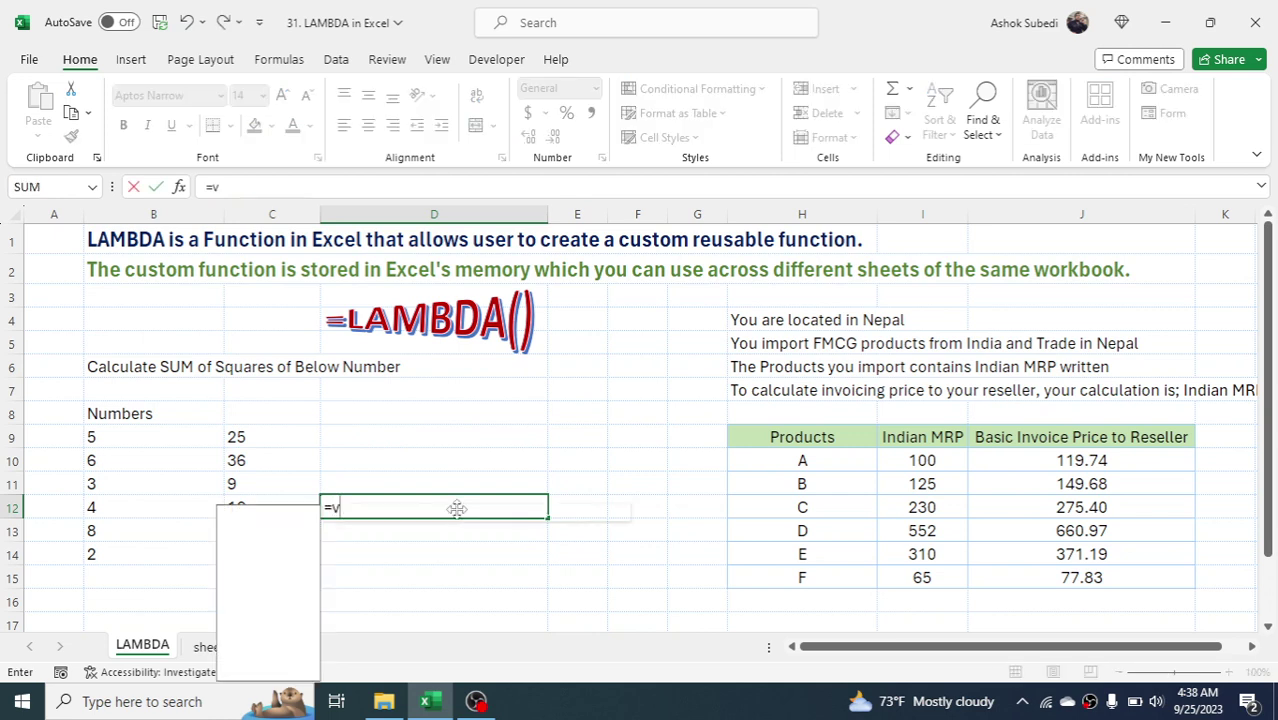
double_click(388, 530)
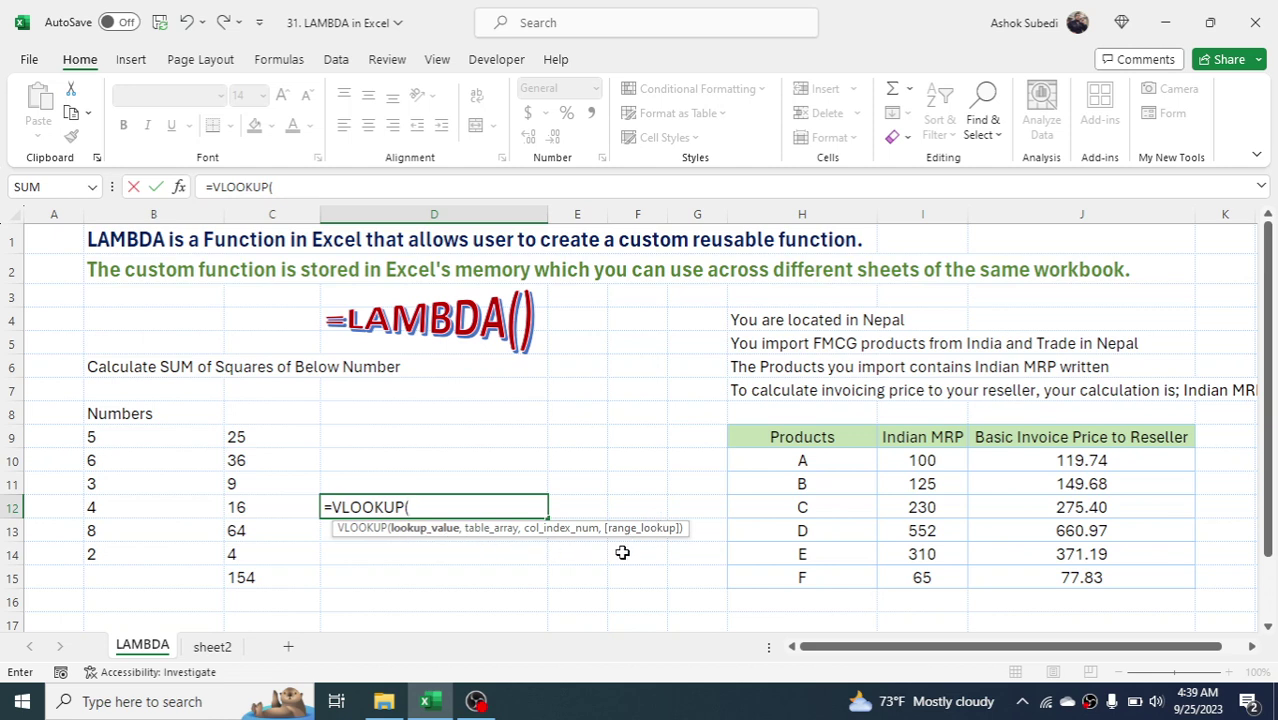
key("Escape")
- Write the custom function =LAMBDA(Range,SUM(Range^2)) in cell D9
left_click(396, 435)
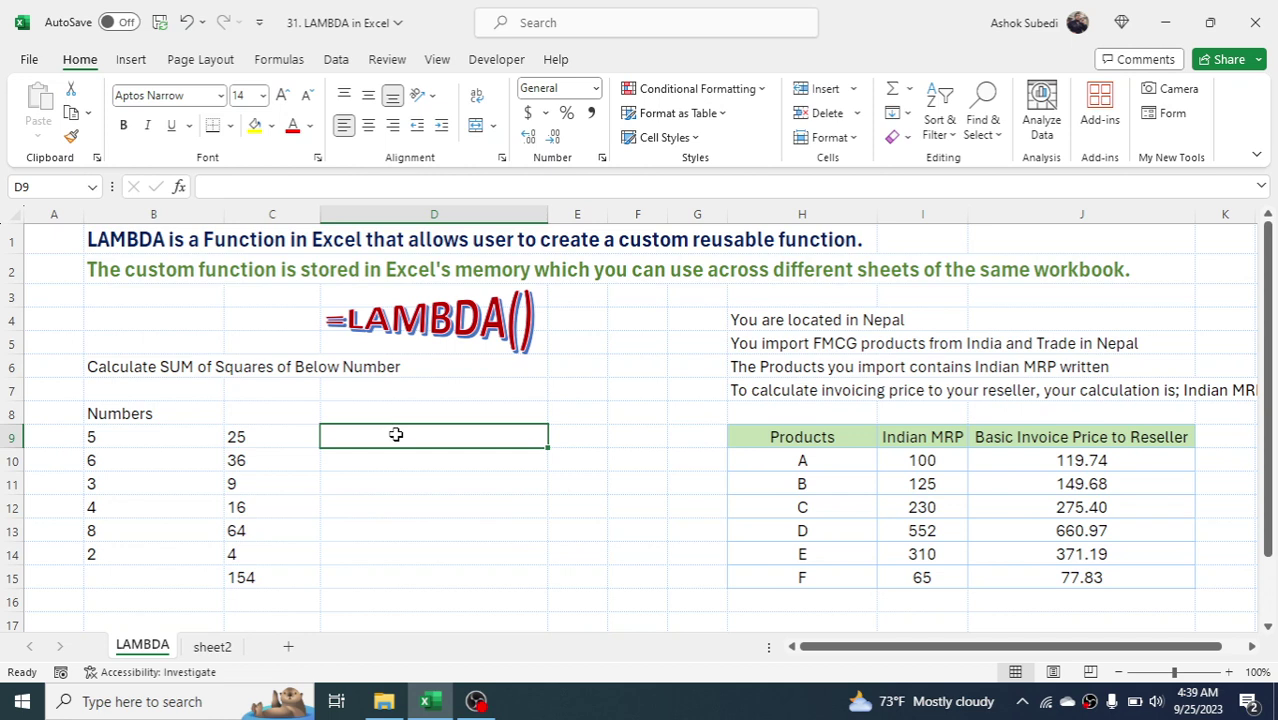
type("=LAM")
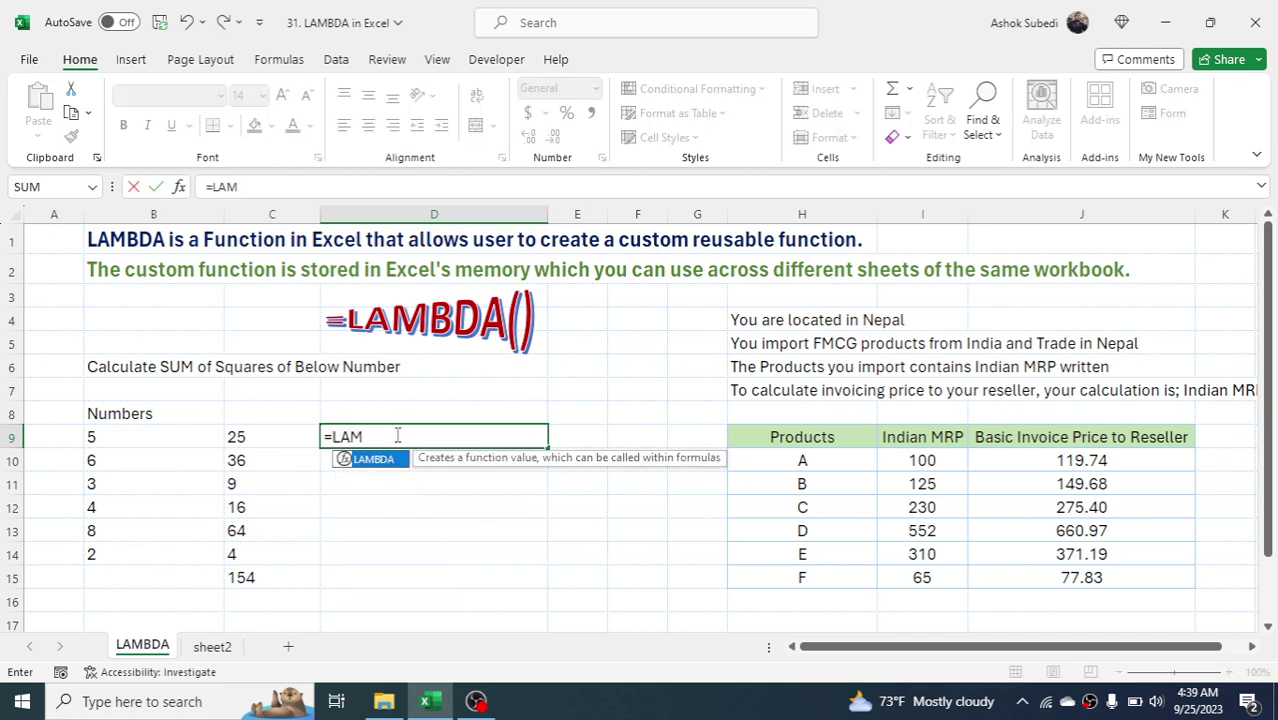
double_click(372, 460)
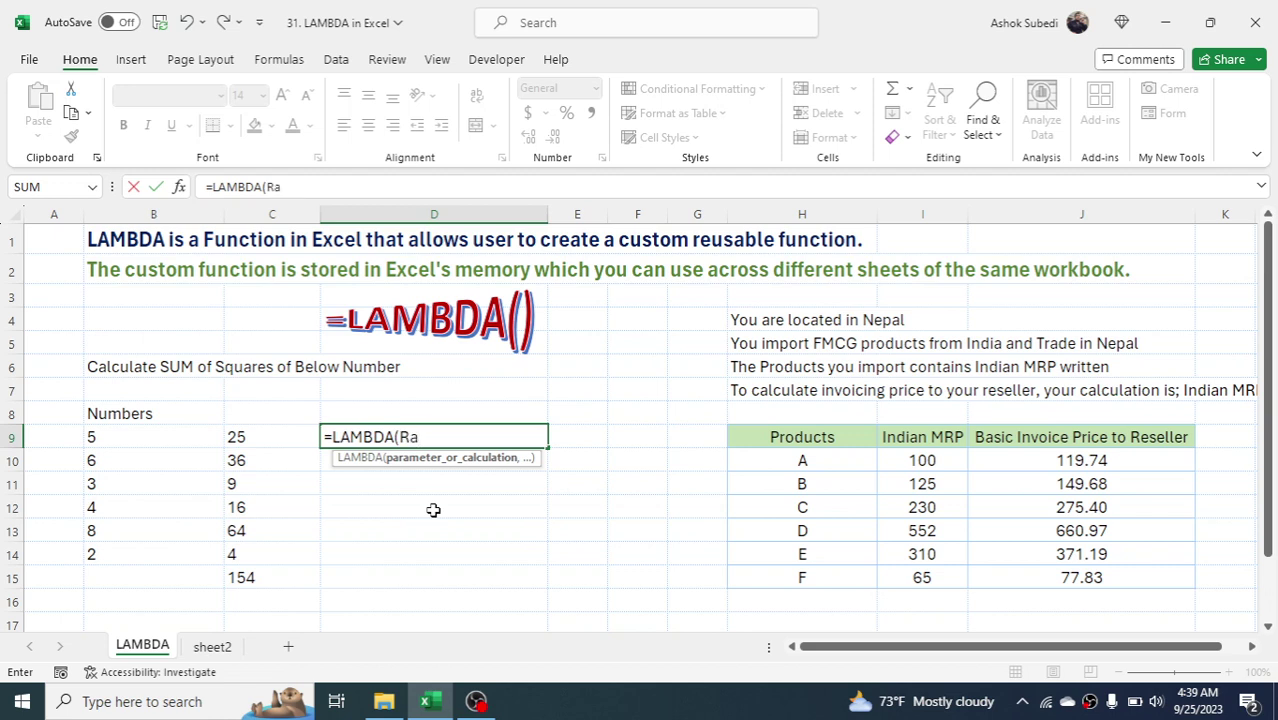
type("nge")
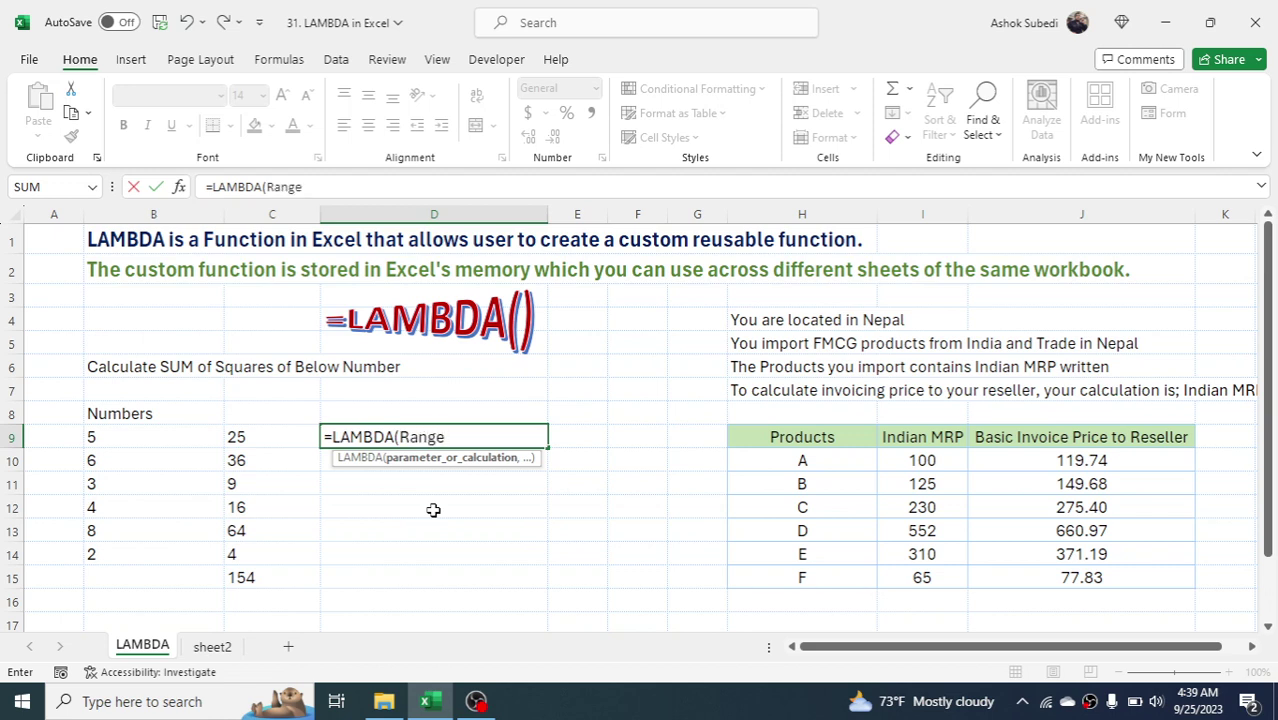
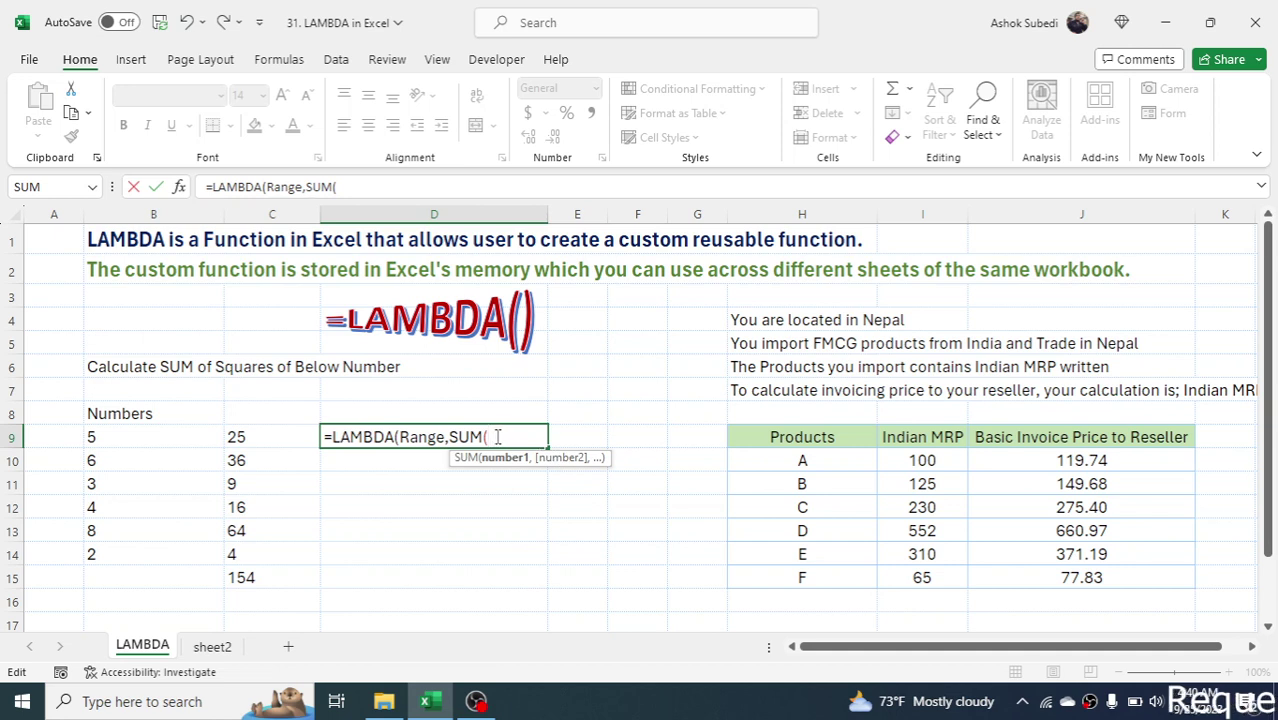
type("Range")
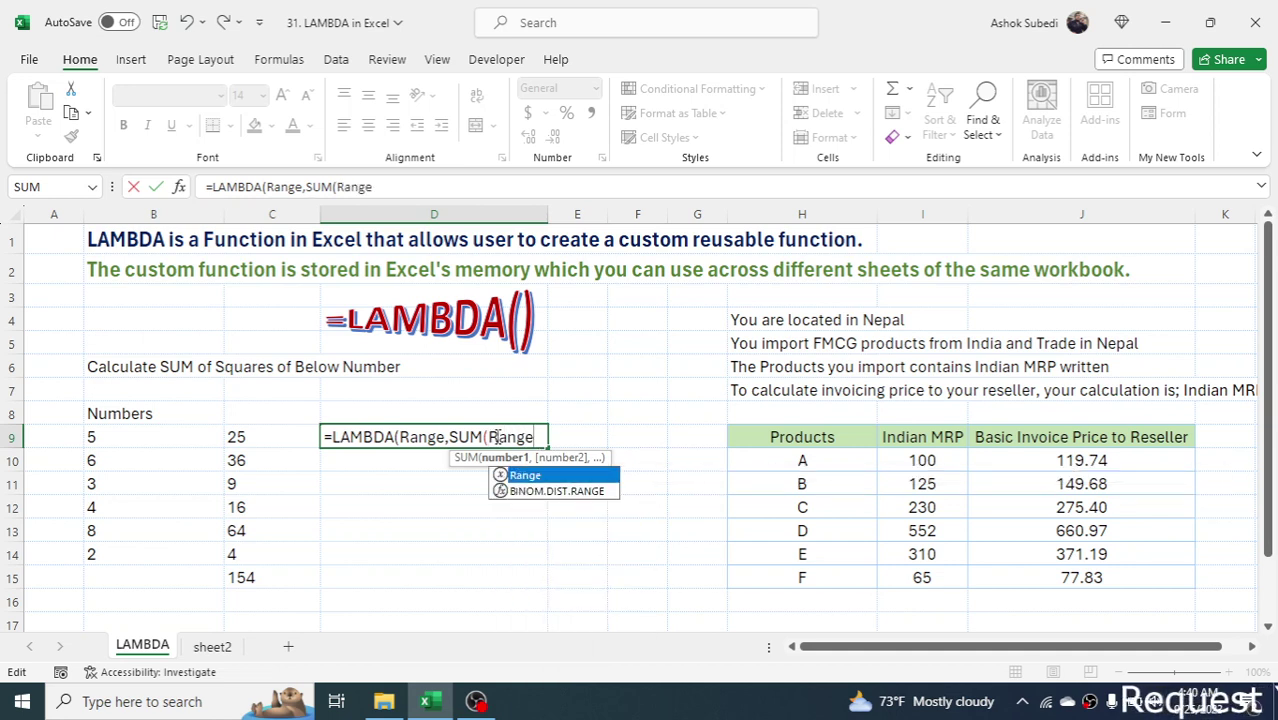
type("^")
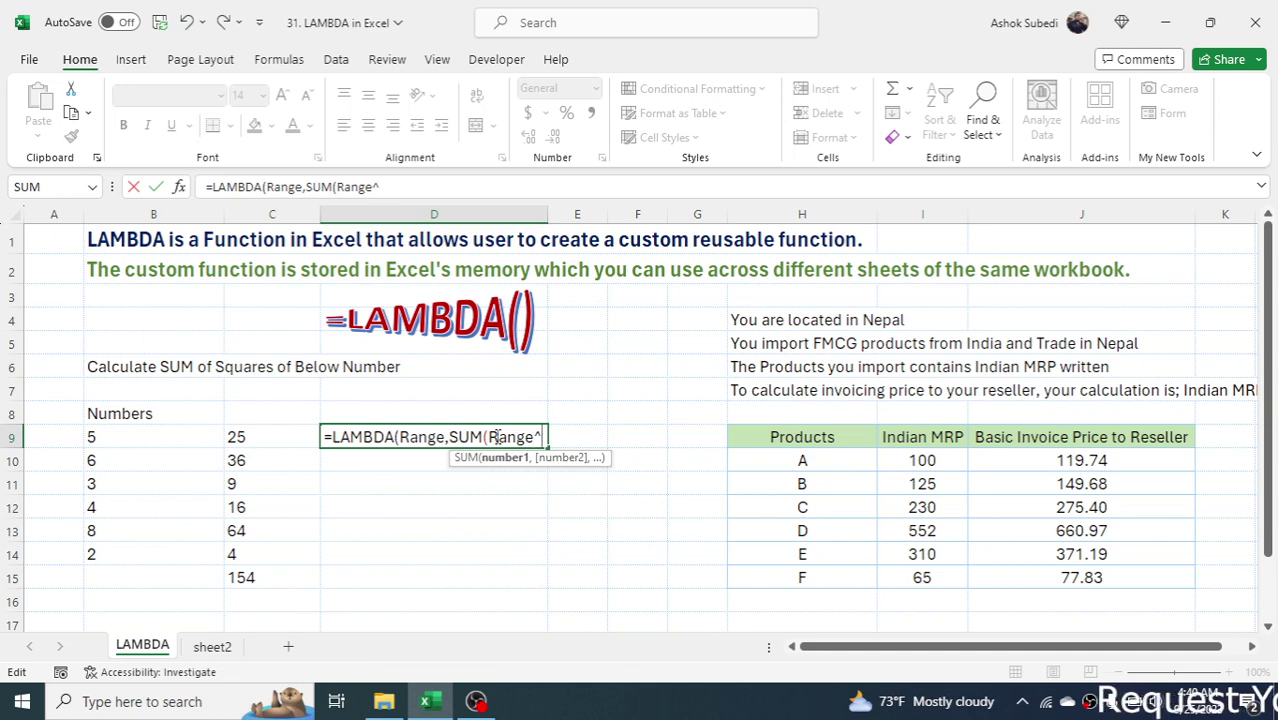
type("2")
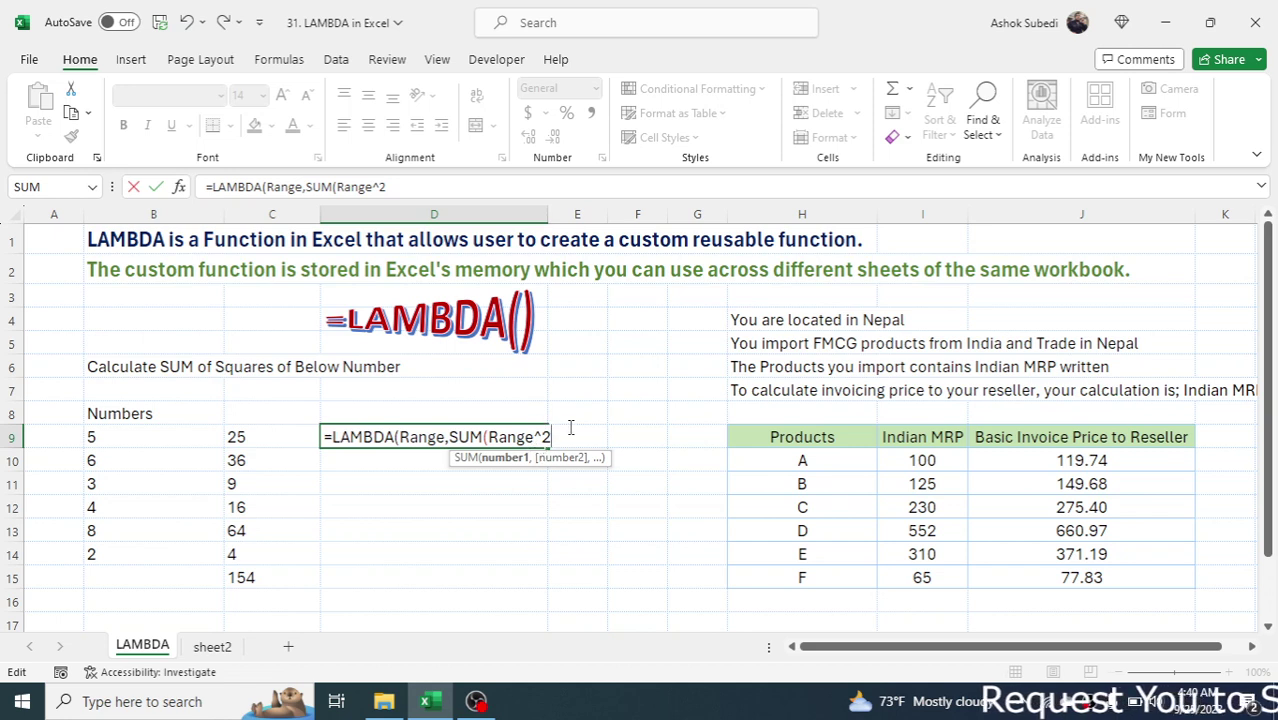
type(")")
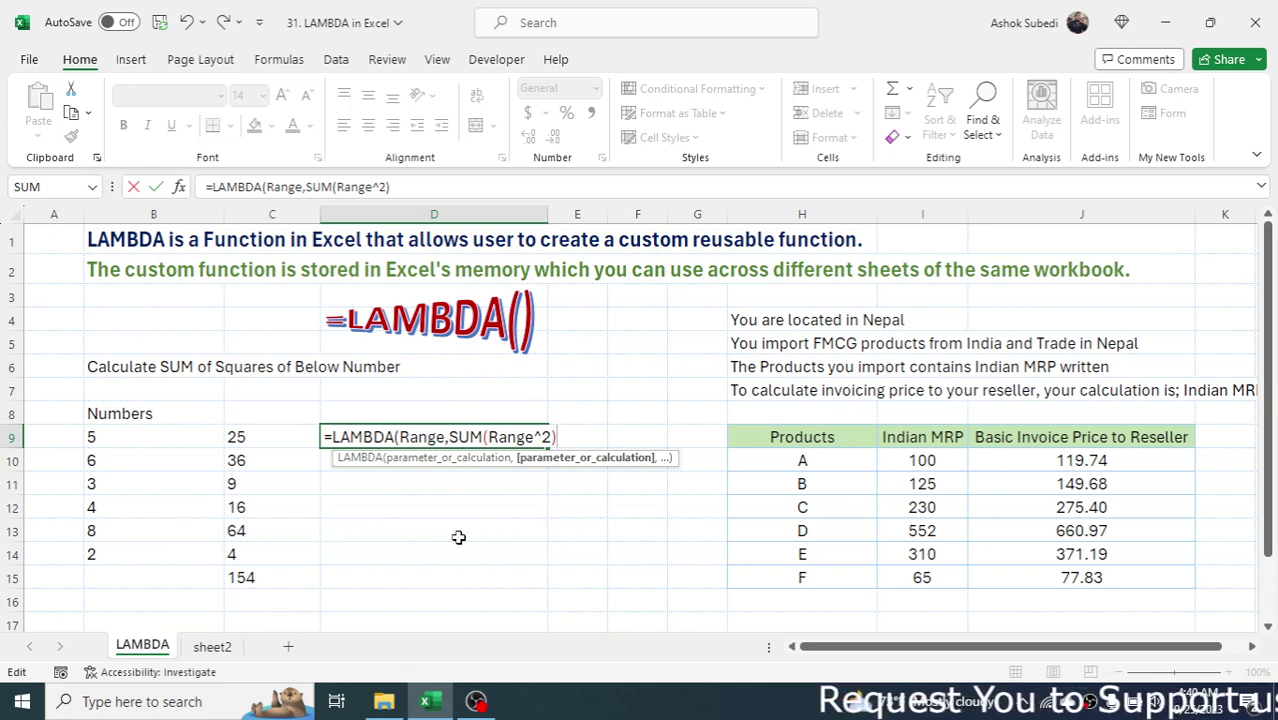
type(")")
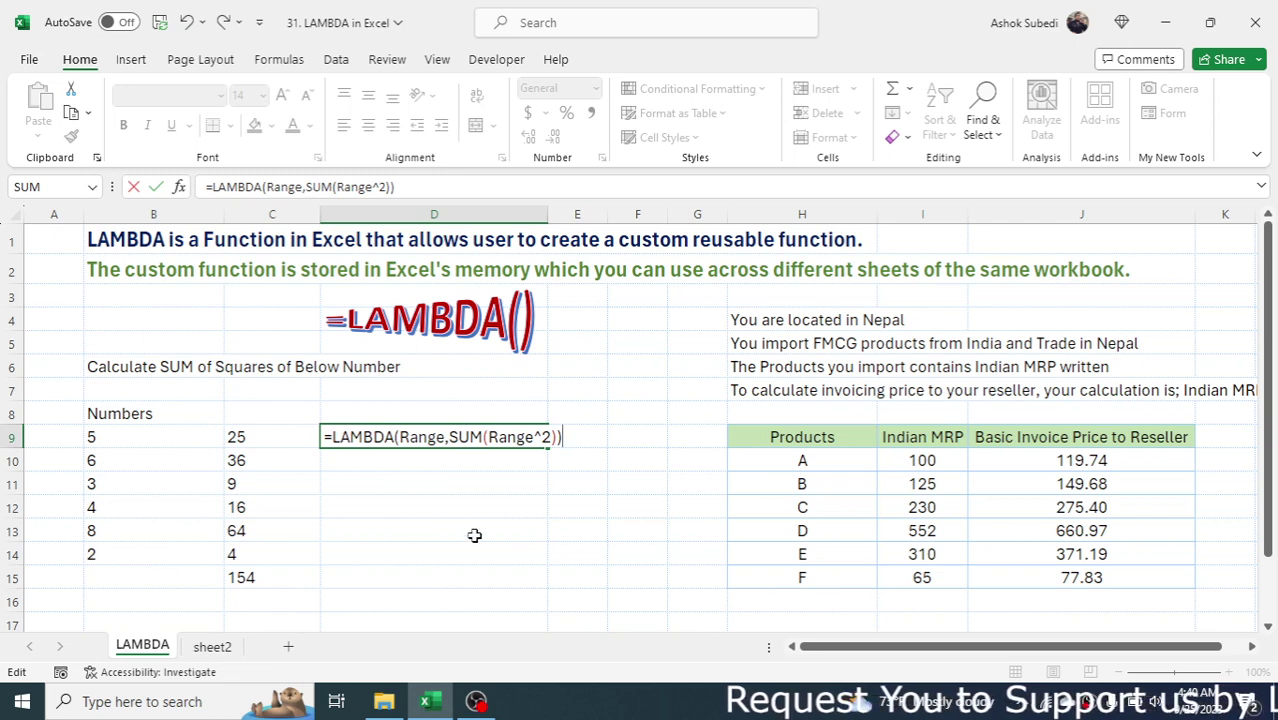
- Complete the D9 formula by passing B9:B14 as the LAMBDA argument, and compare its result with the total in C15
type("(")
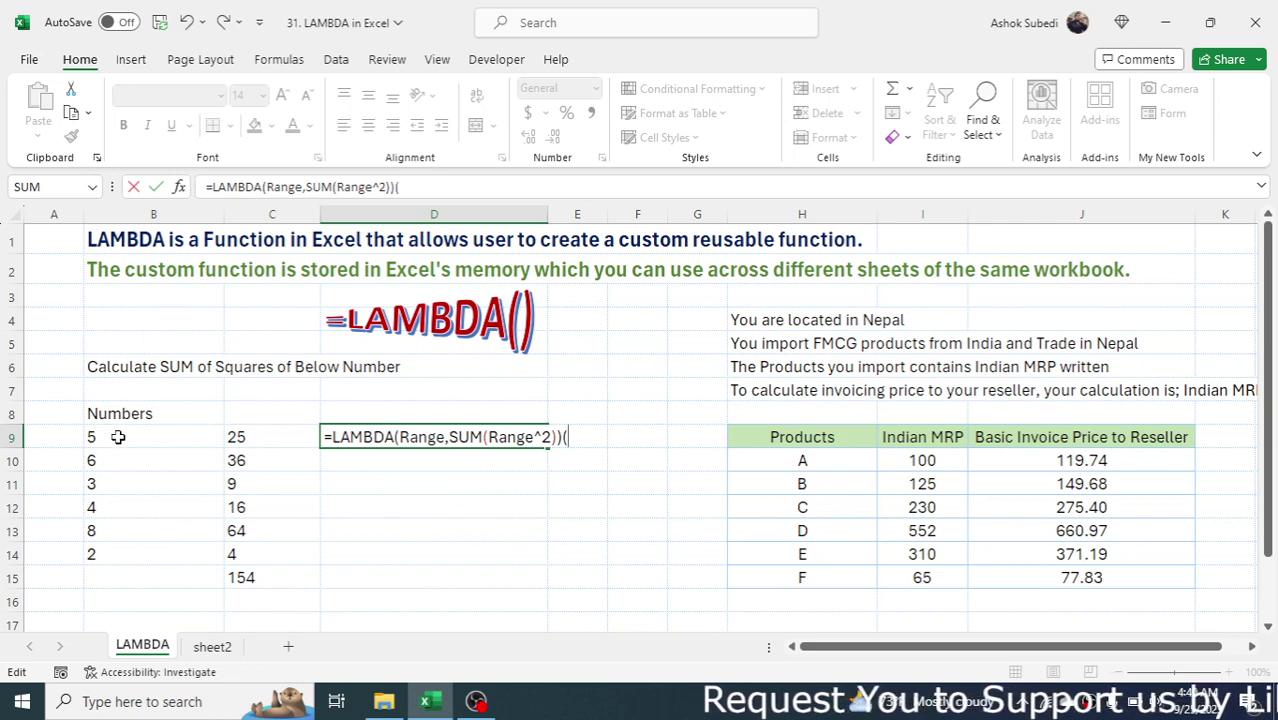
left_click_drag(106, 437, 114, 551)
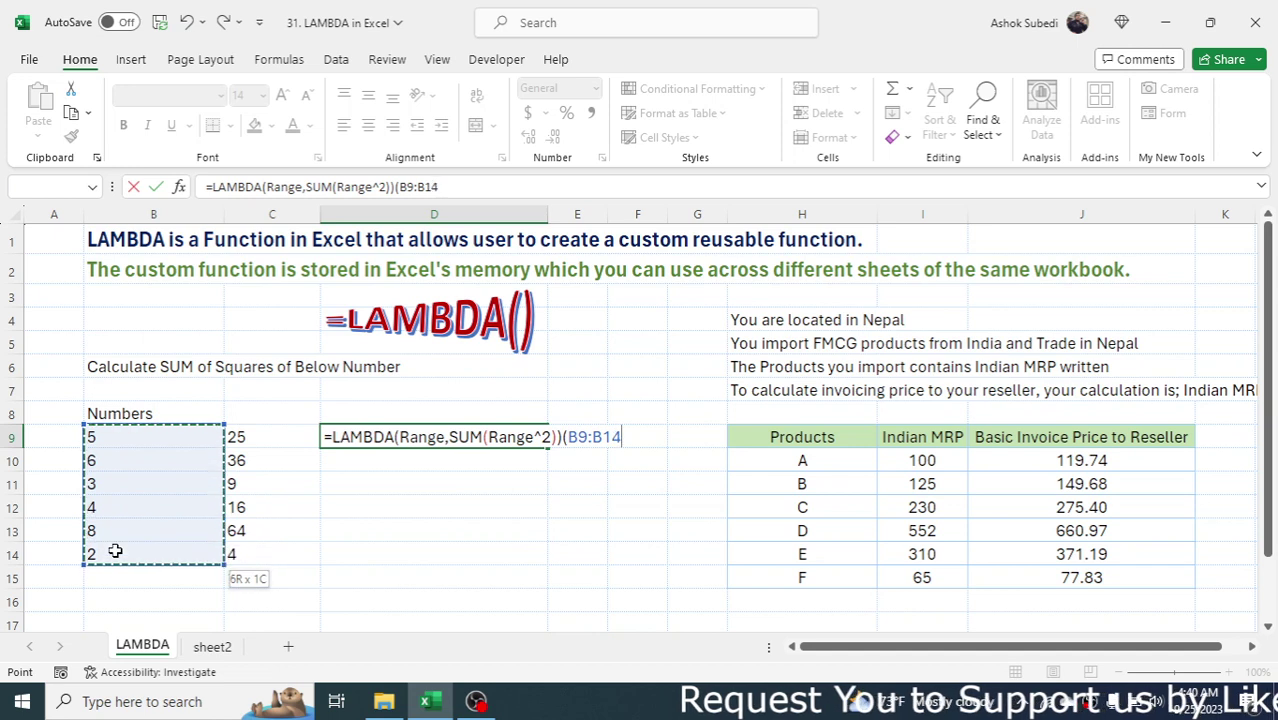
type(")")
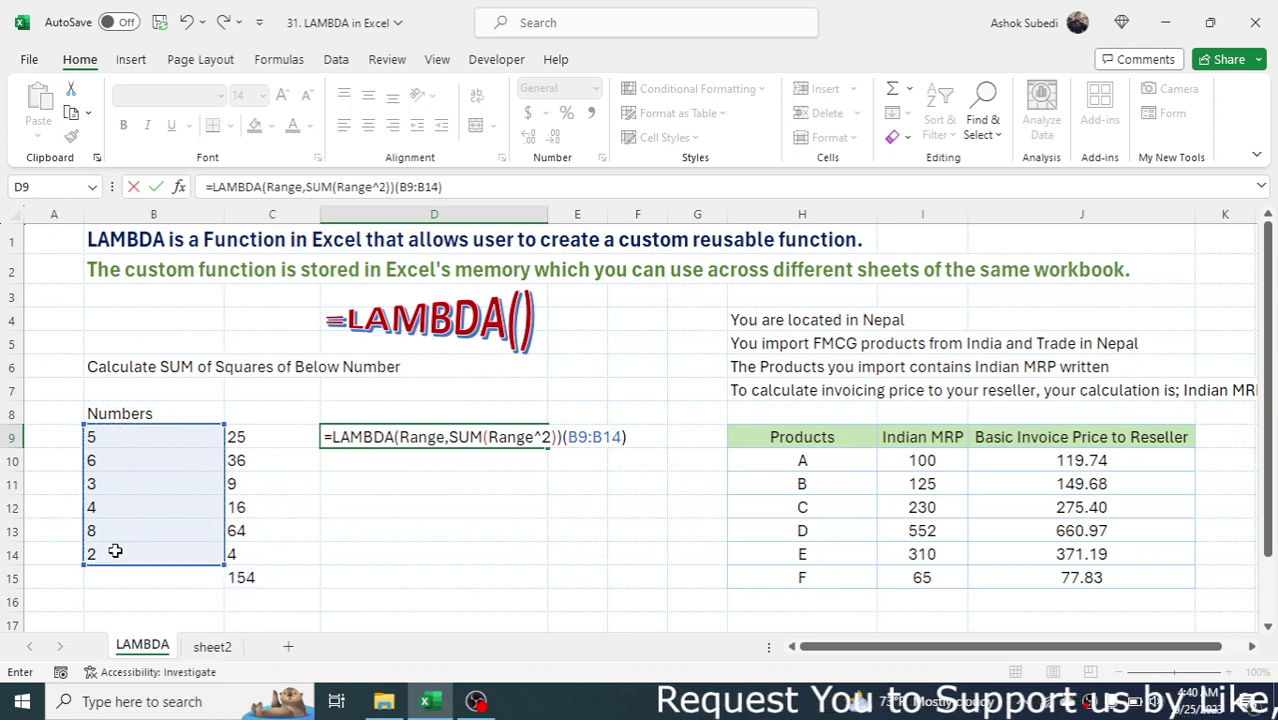
key("Return")
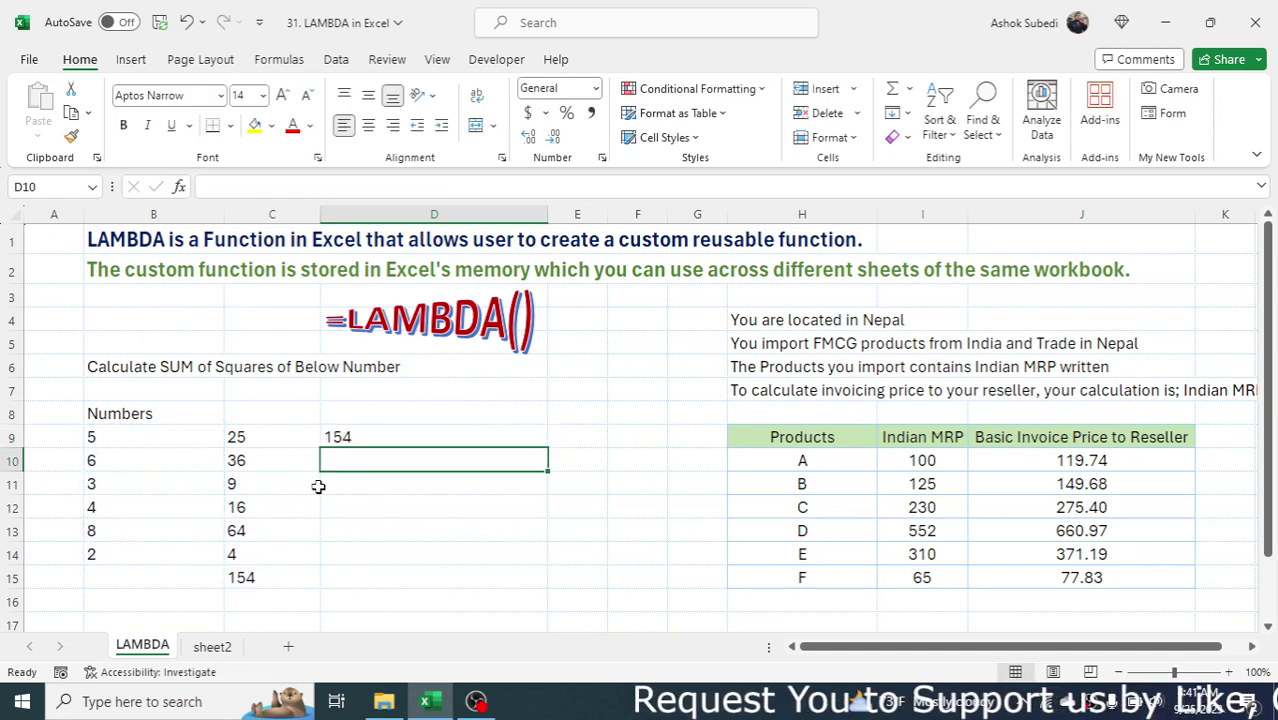
left_click(381, 435)
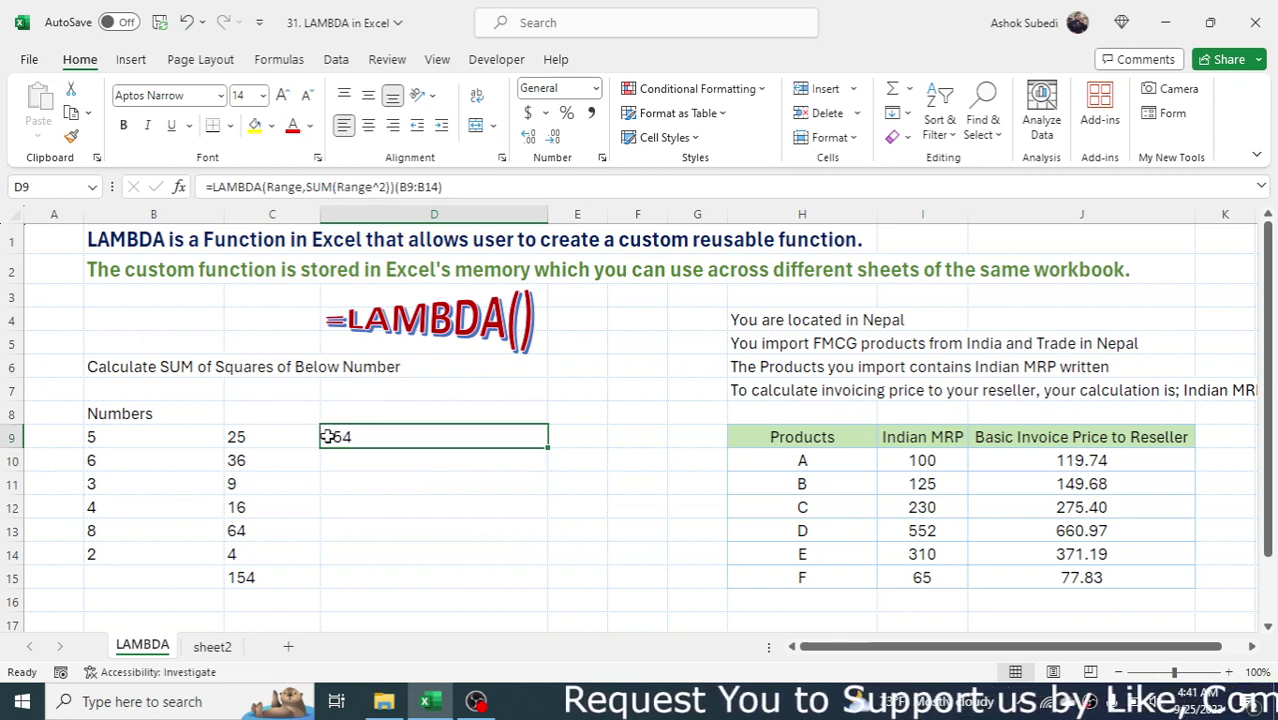
left_click(250, 573)
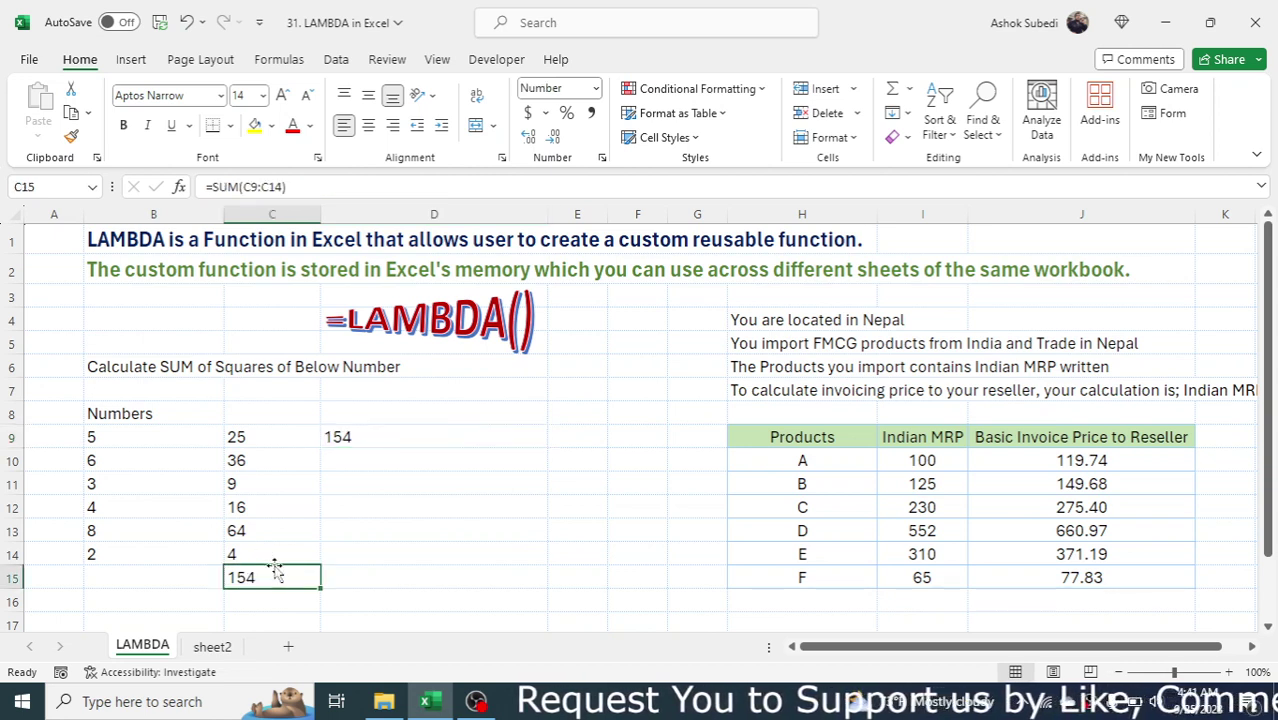
- Remove the (B9:B14) argument from the D9 formula and copy the remaining =LAMBDA(Range,SUM(Range^2)) text
left_click(392, 437)
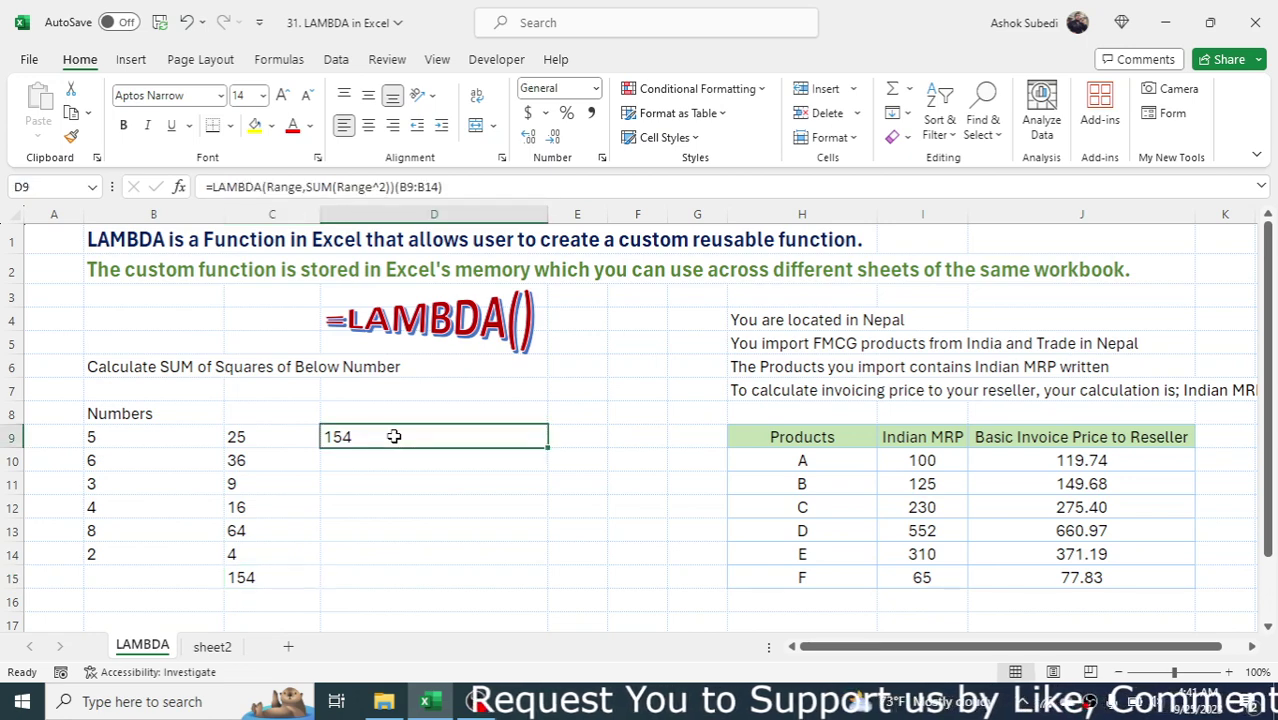
double_click(434, 437)
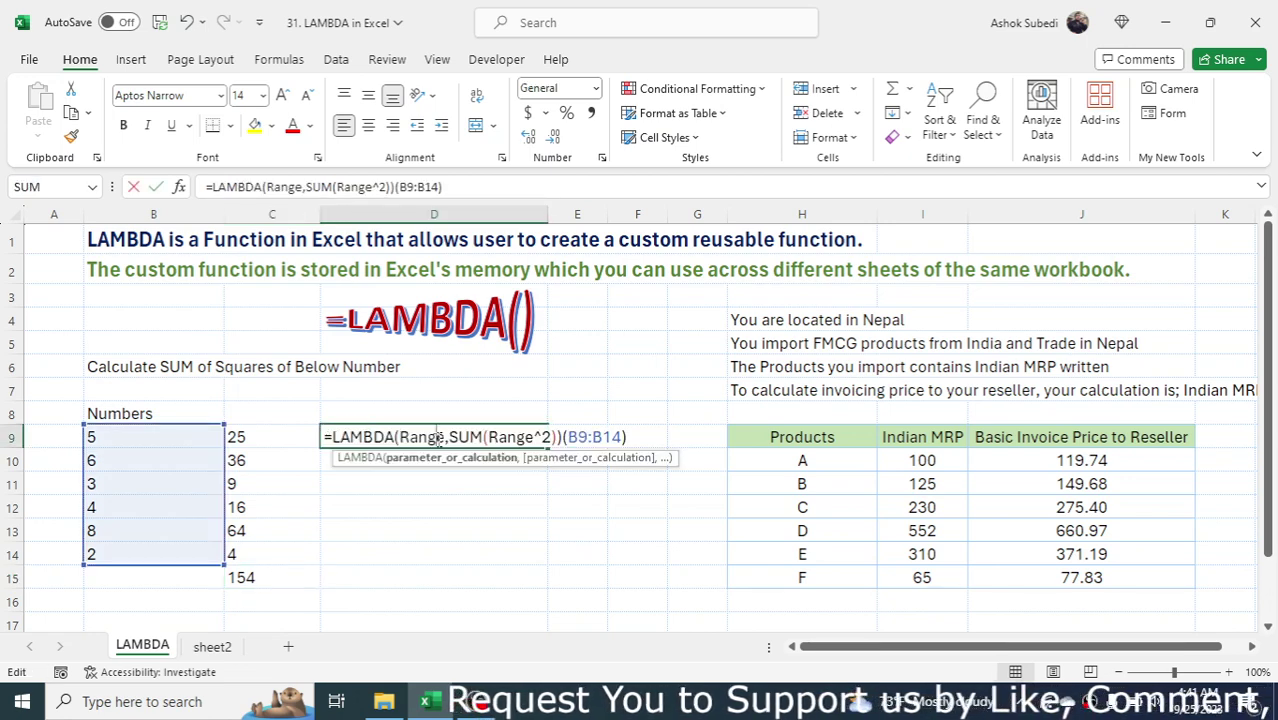
left_click(630, 437)
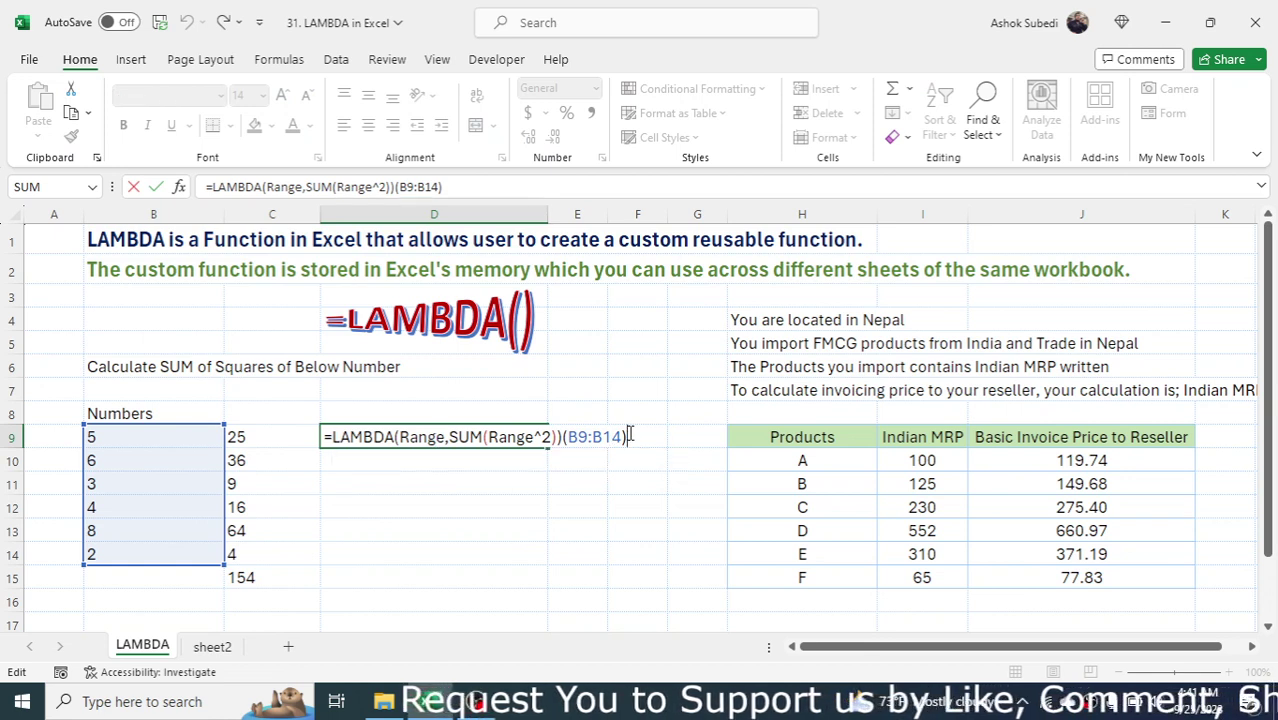
key("BackSpace")
key("BackSpace")
key("BackSpace")
key("BackSpace")
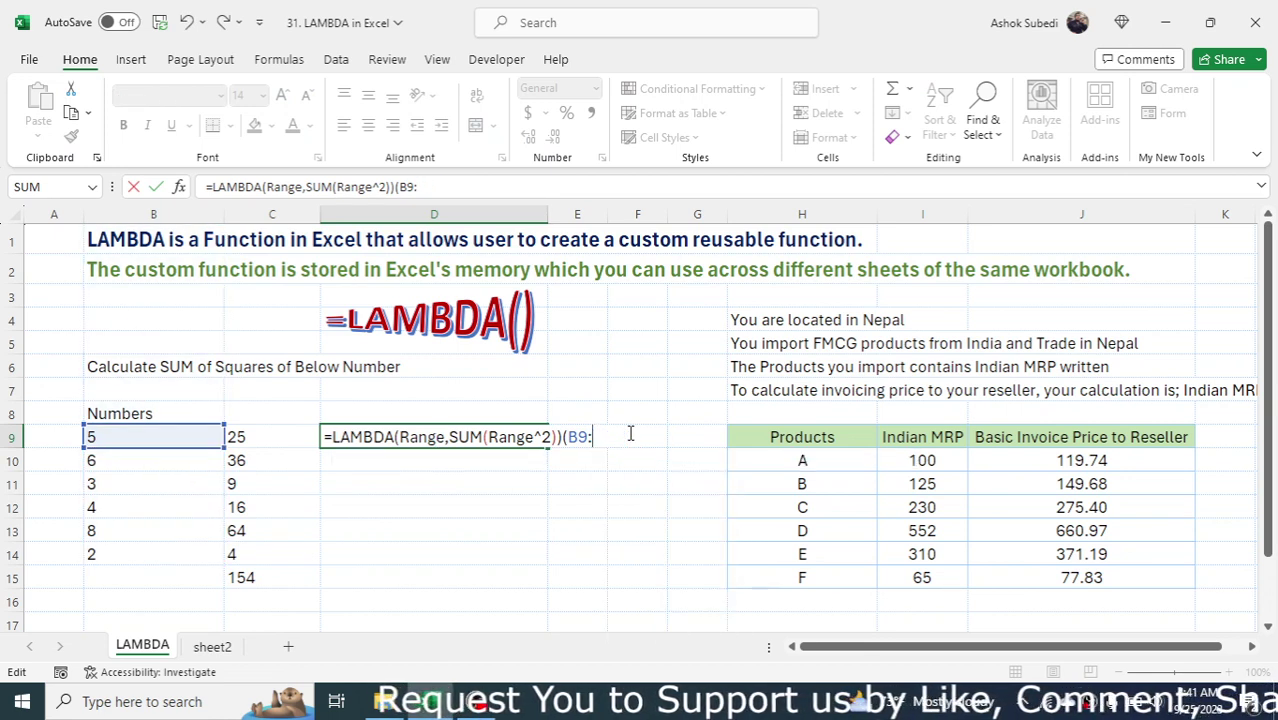
key("BackSpace")
key("BackSpace")
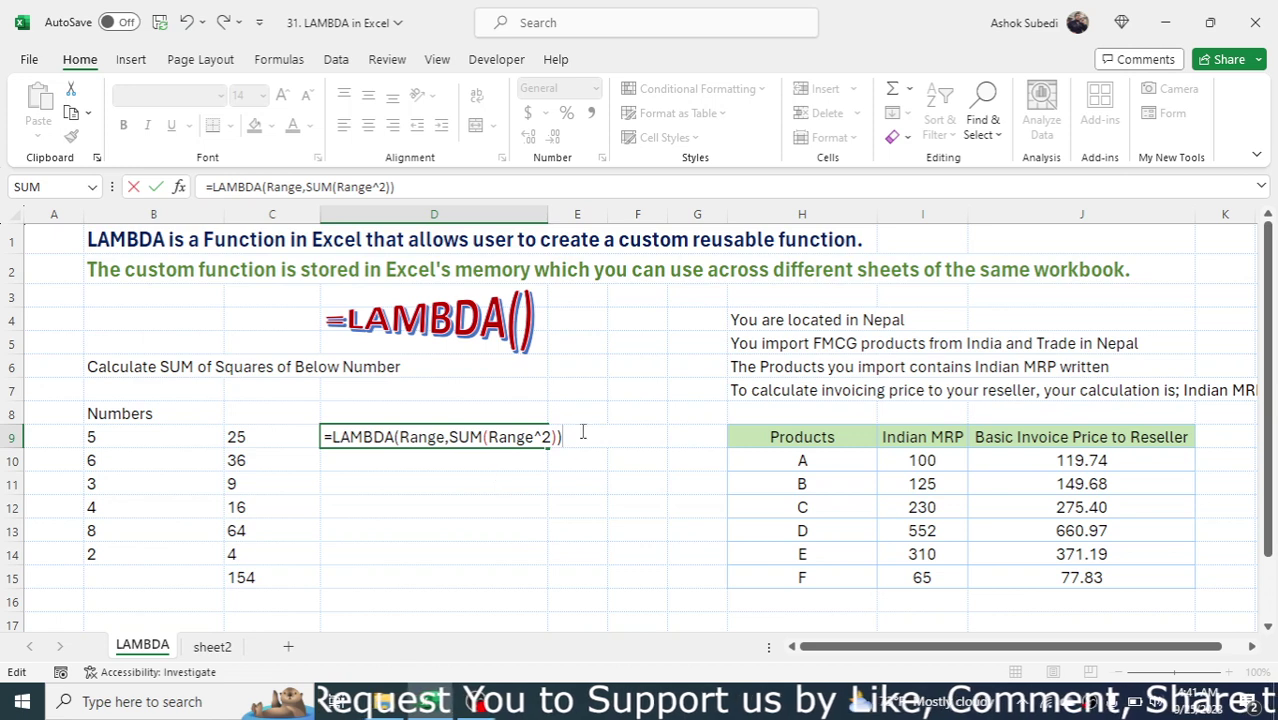
left_click_drag(562, 437, 322, 437)
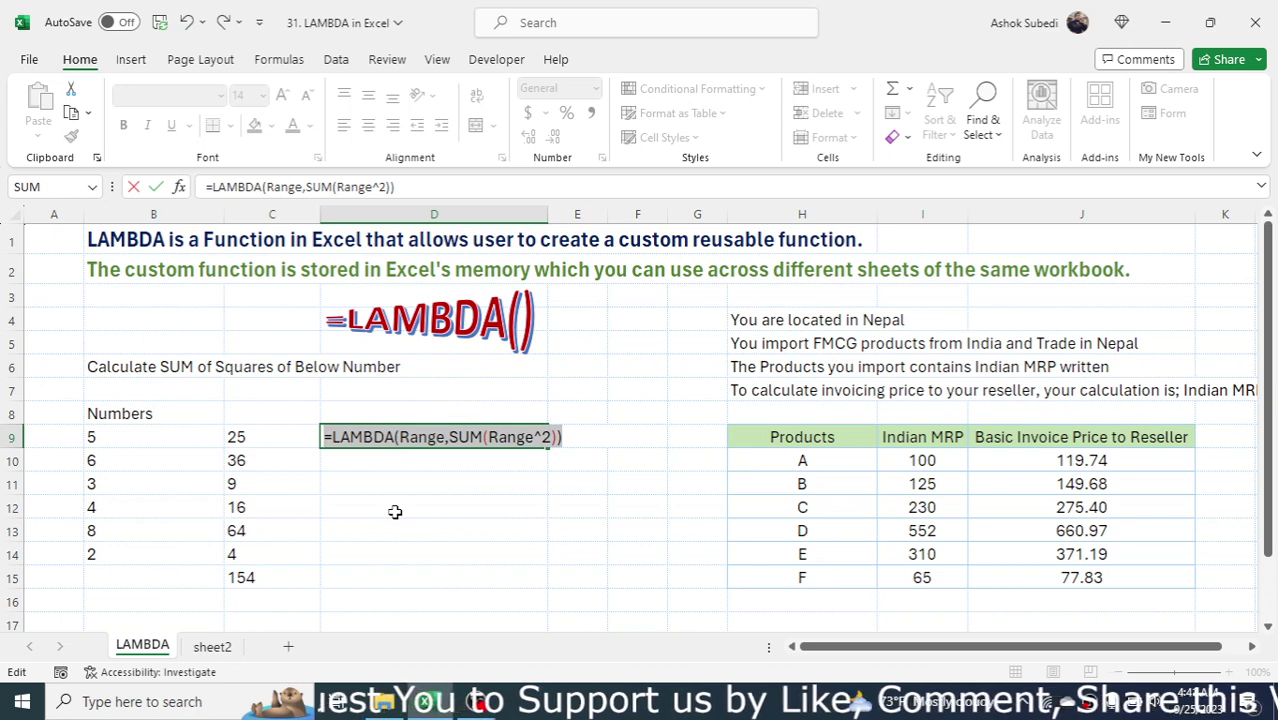
key("ctrl+c")
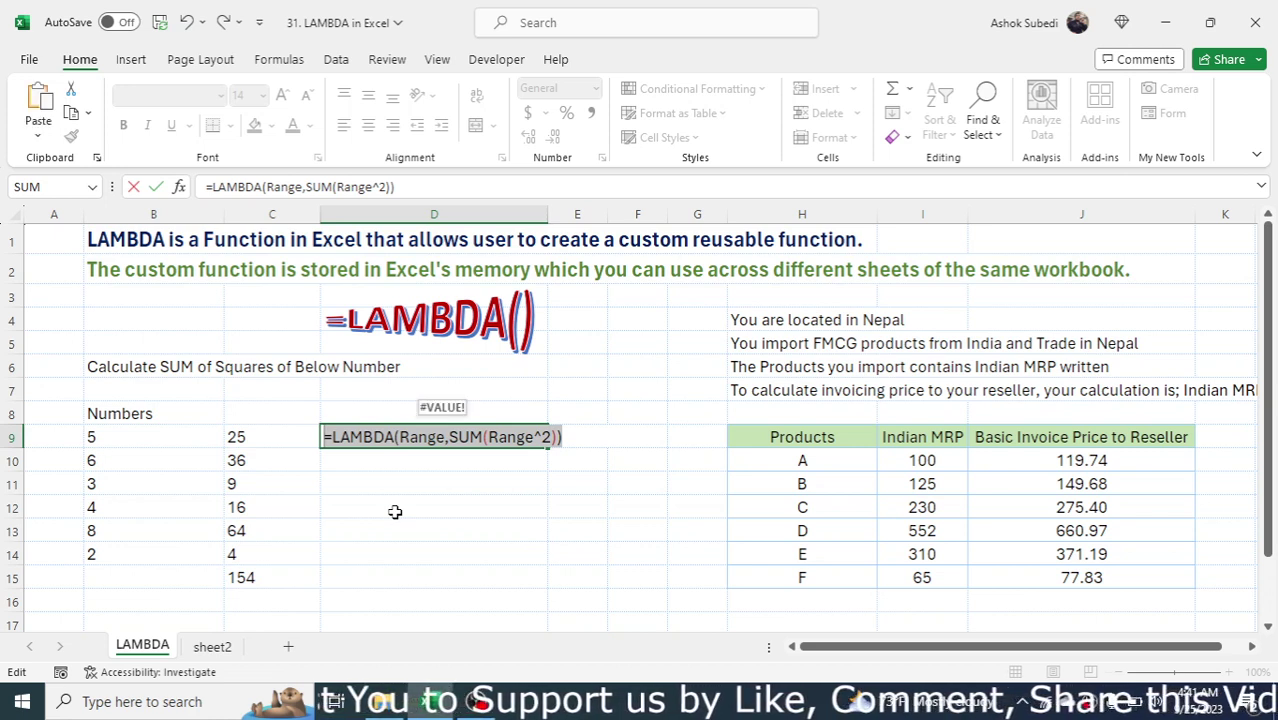
- Restore the D9 formula to =LAMBDA(Range,SUM(Range^2))(B9:B14)
key("End")
type("(B9:B14)")
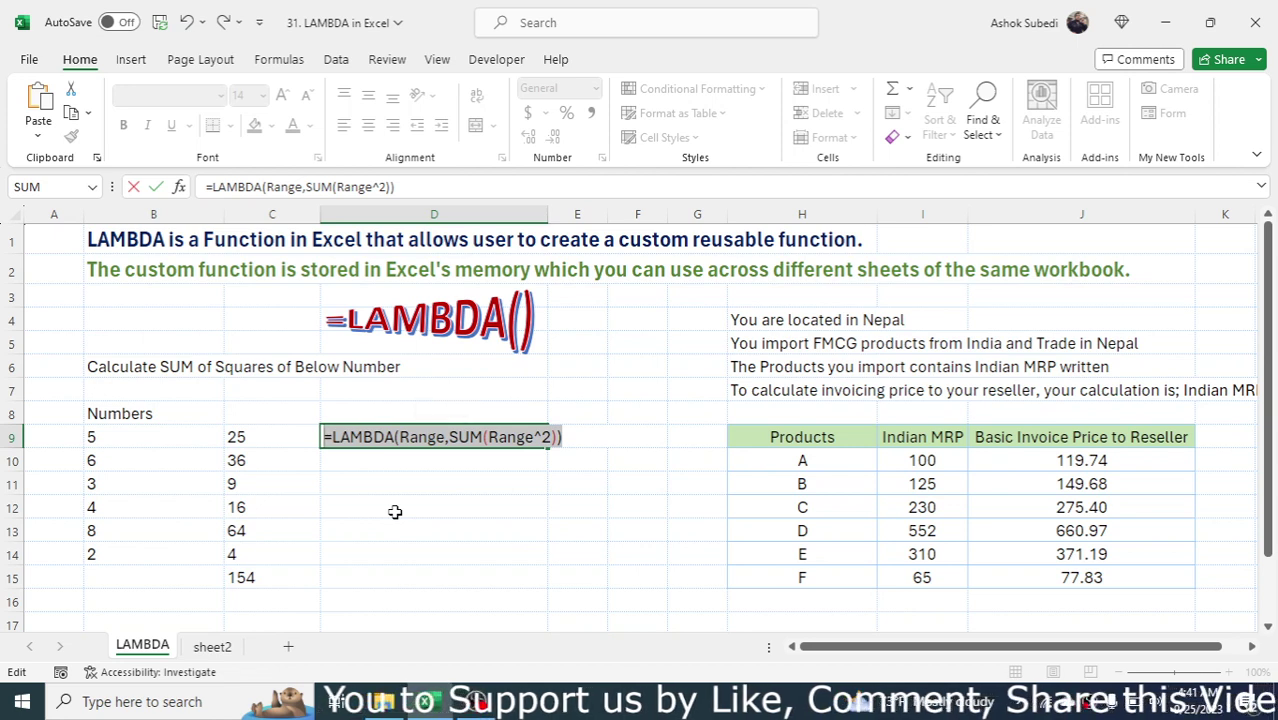
key("ctrl+Return")
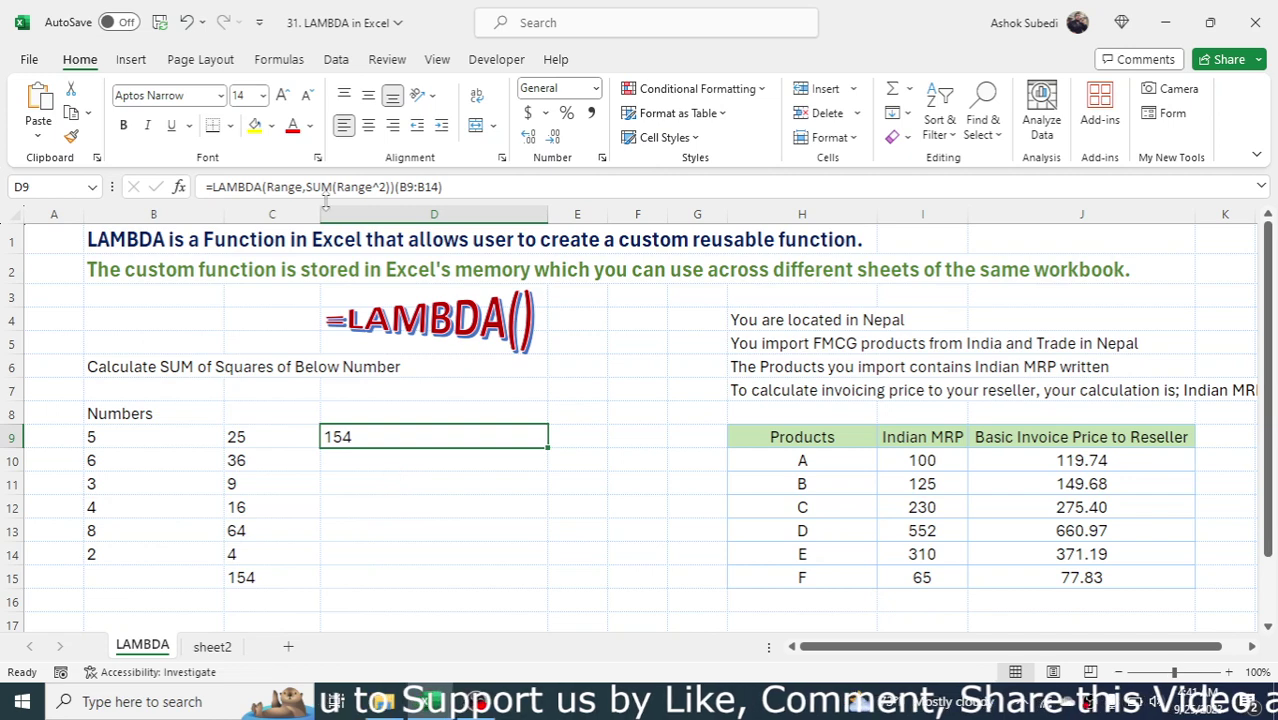
- Define the workbook-scoped name SUMOFSQUARE, referring to the copied =LAMBDA(Range,SUM(Range^2))
left_click(292, 62)
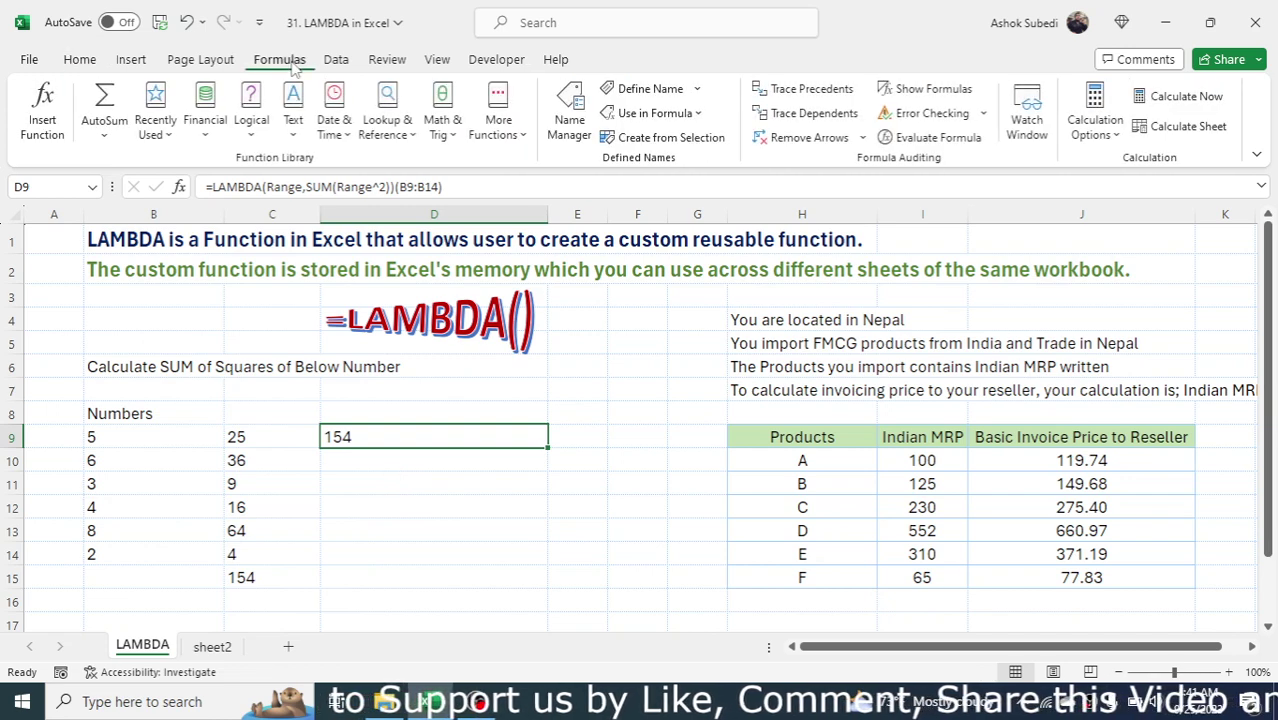
left_click(569, 121)
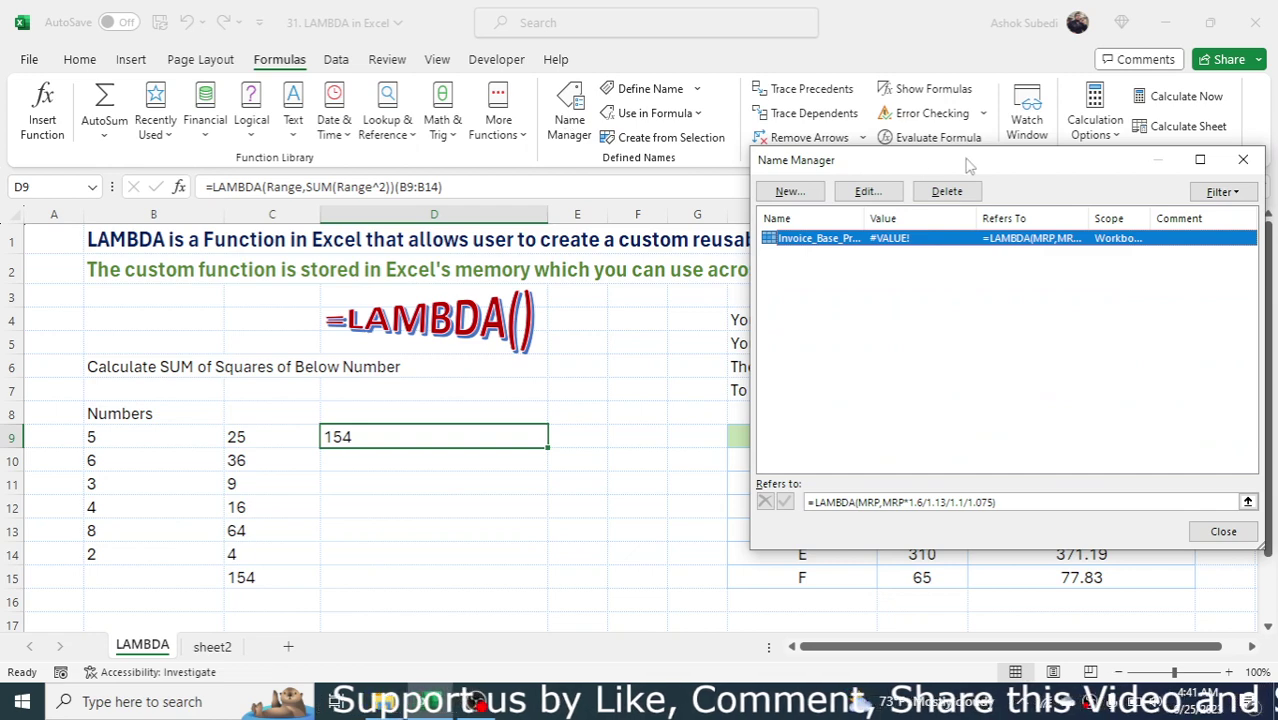
left_click_drag(968, 165, 654, 242)
left_click(486, 270)
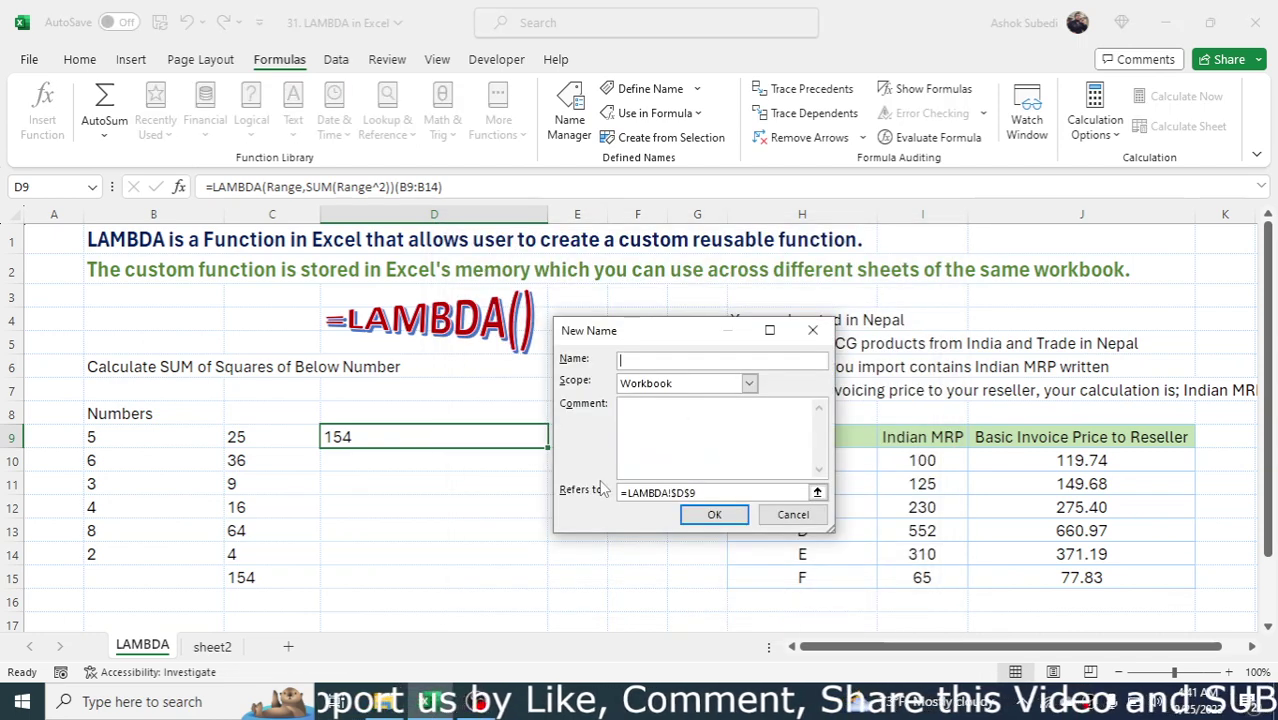
left_click(726, 492)
key("BackSpace")
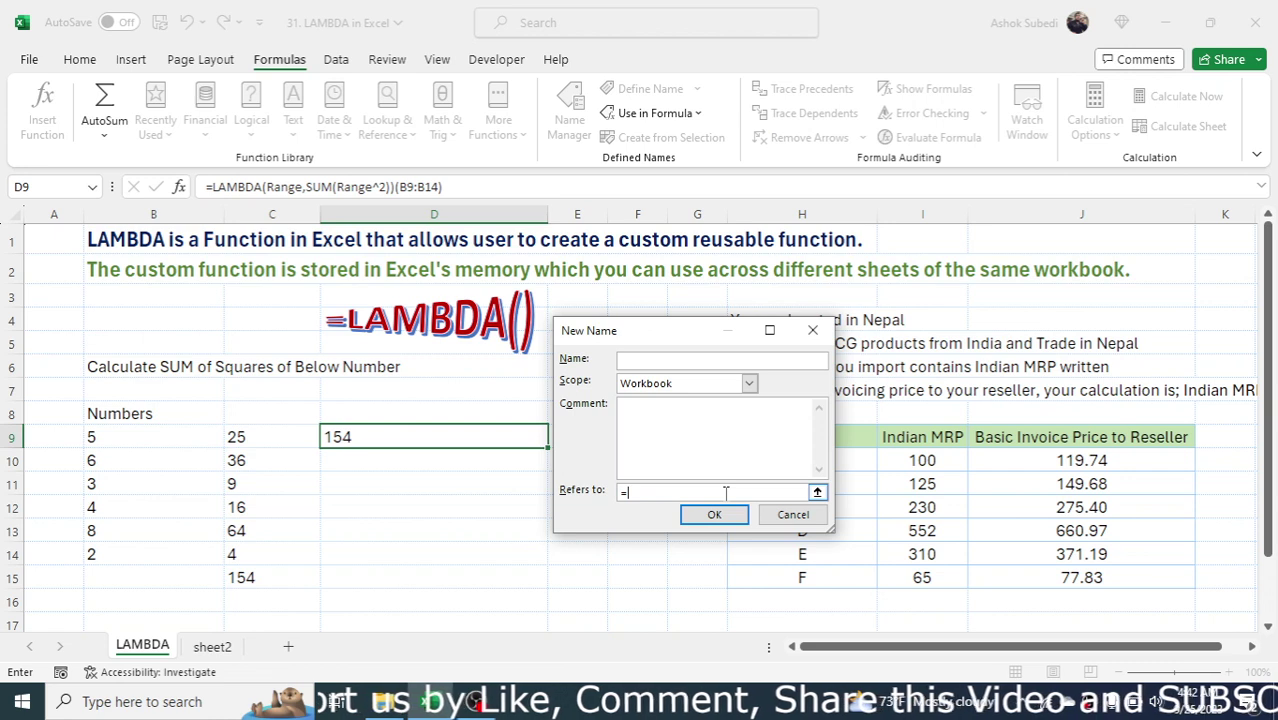
key("ctrl+v")
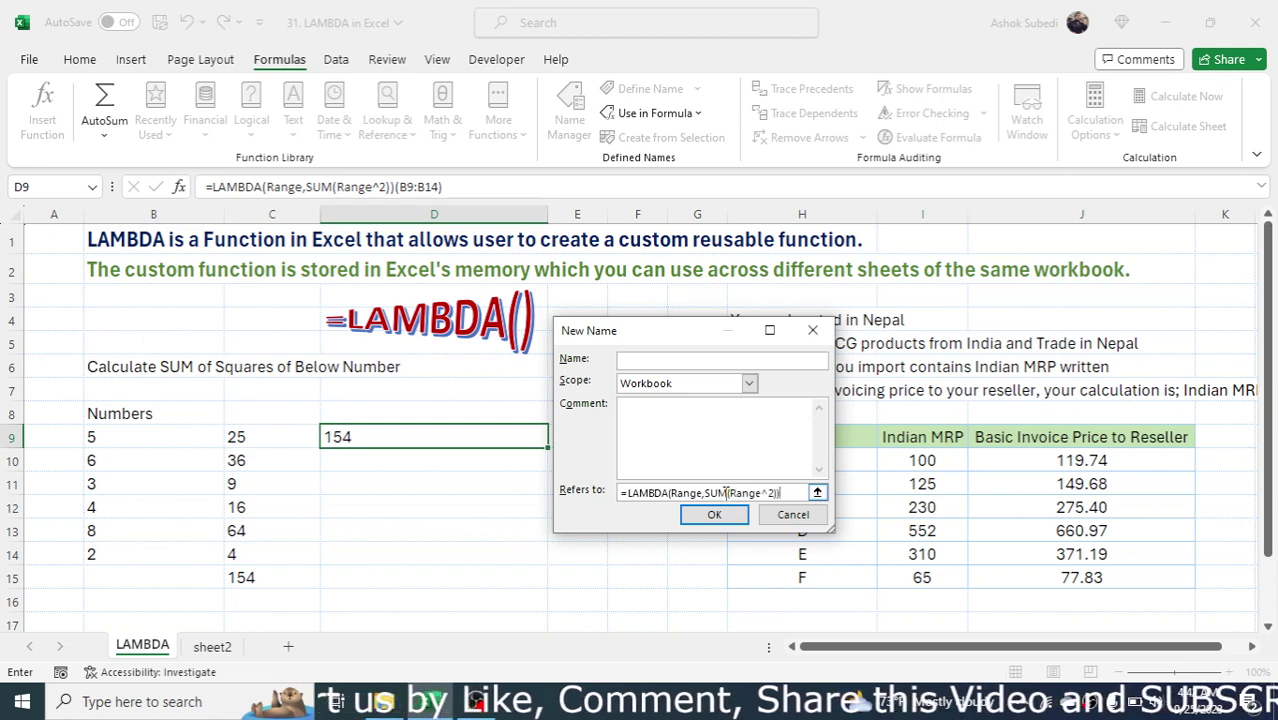
left_click(653, 360)
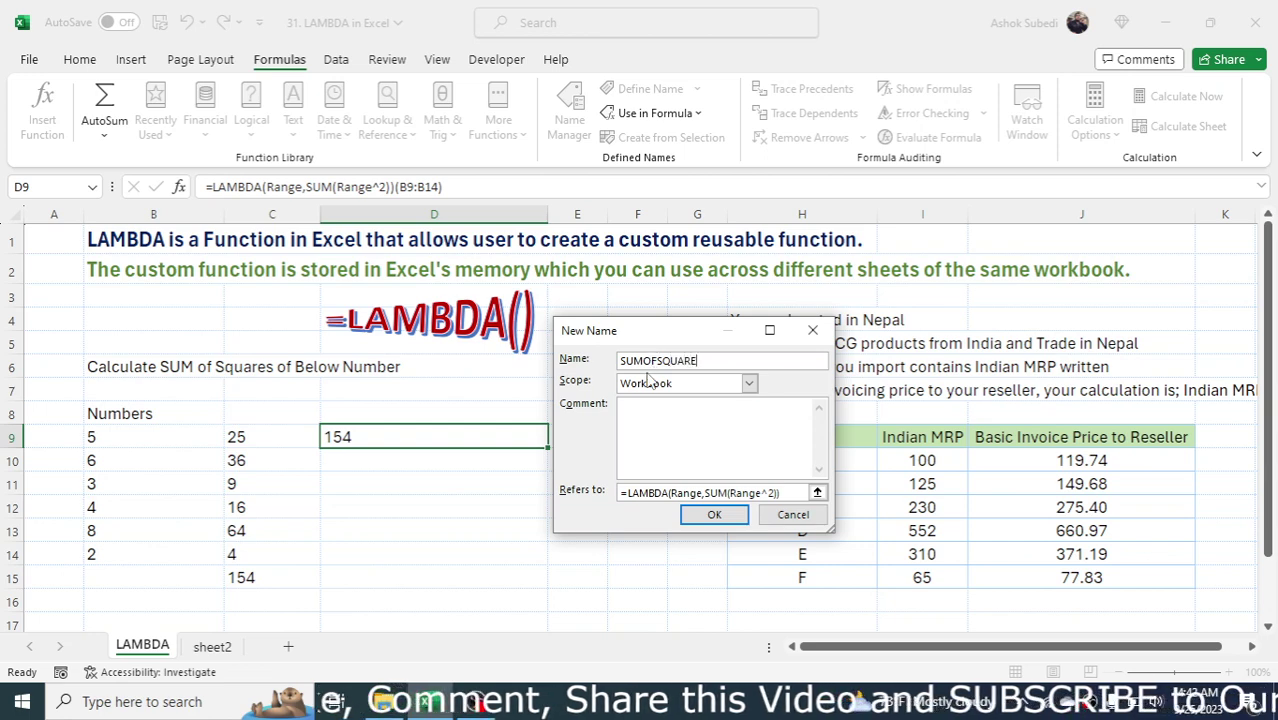
left_click(714, 515)
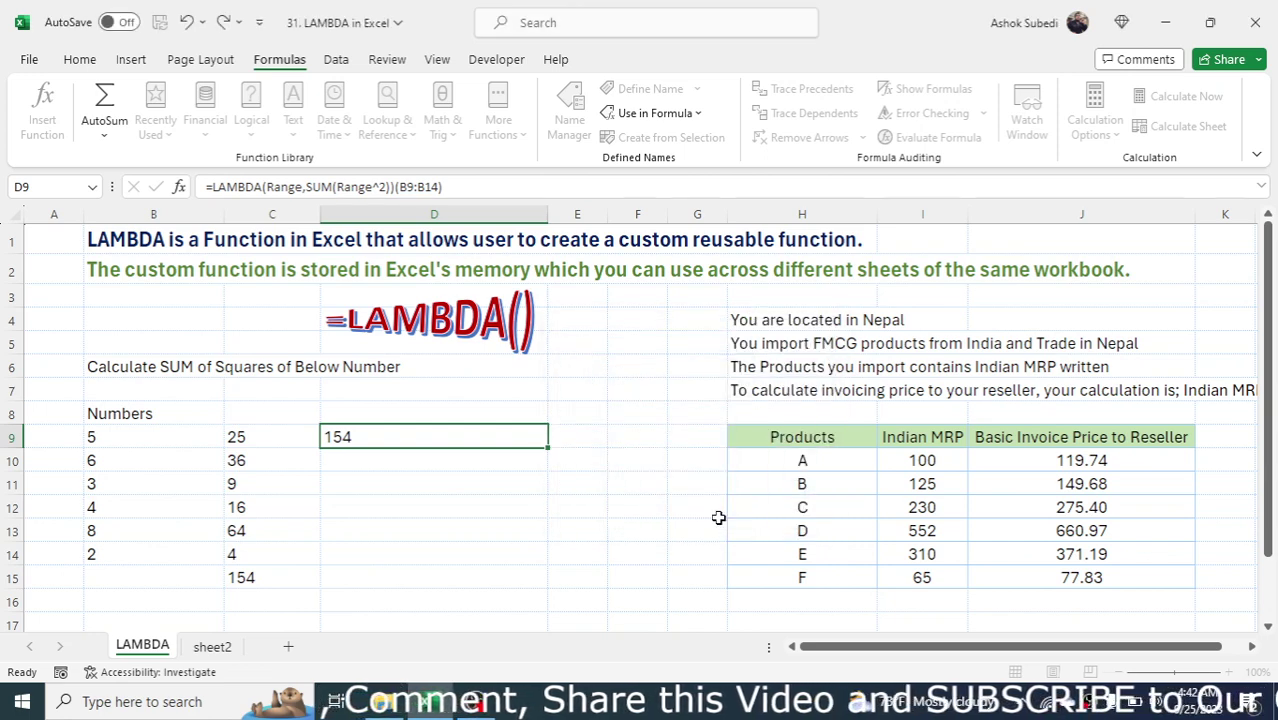
key("ctrl+F3")
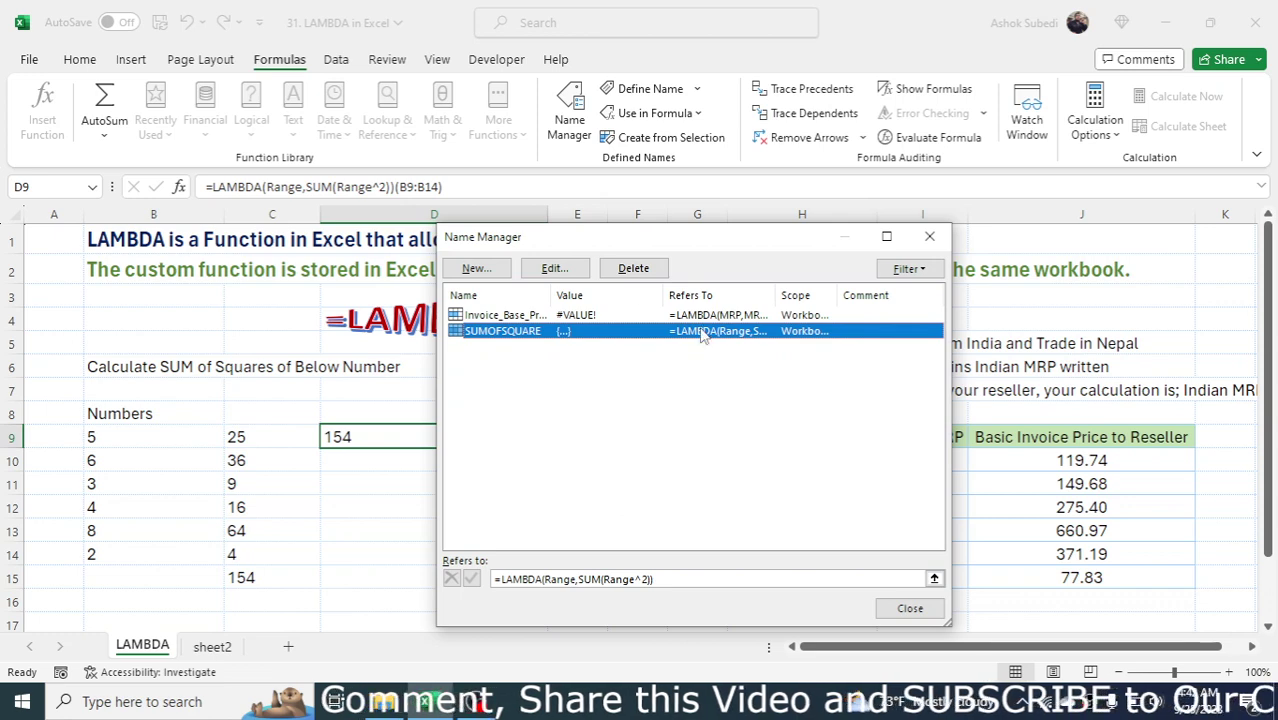
left_click(926, 240)
- Calculate the sum of squares of B9:B14 in cell D11 with the custom formula =SUMOFSQUARE(B9:B14)
left_click(425, 492)
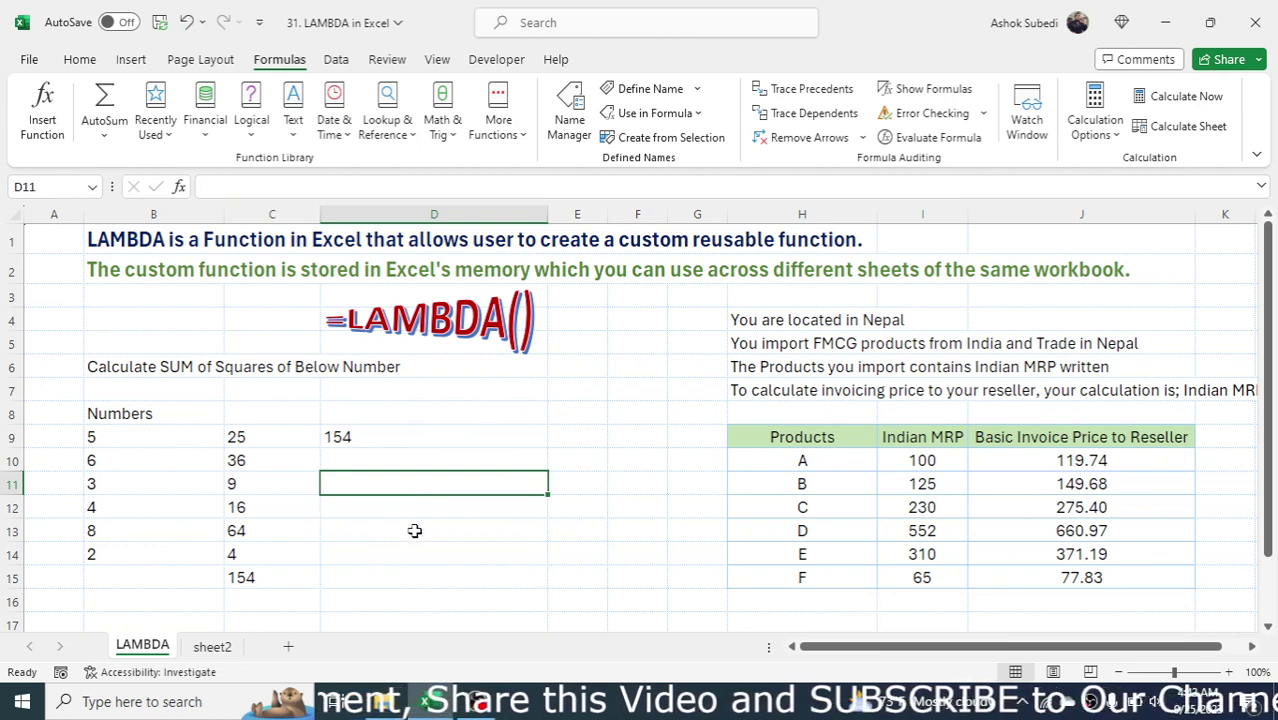
type("=")
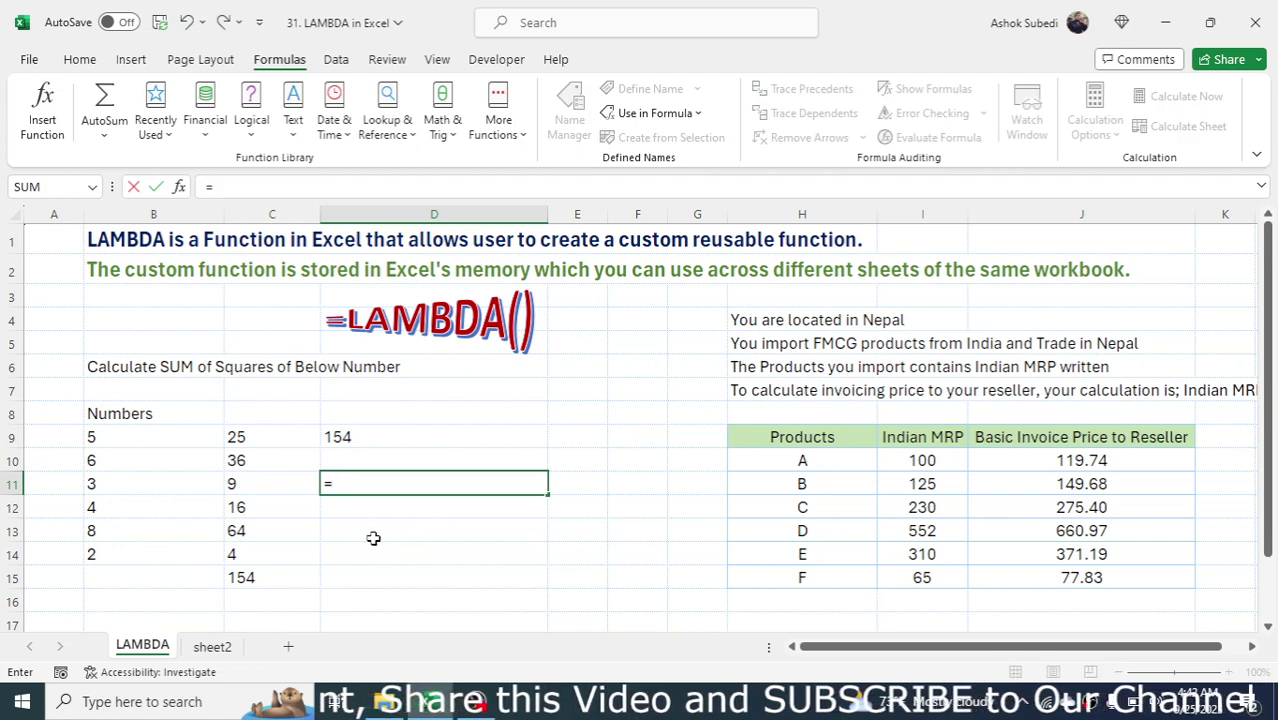
type("sumof")
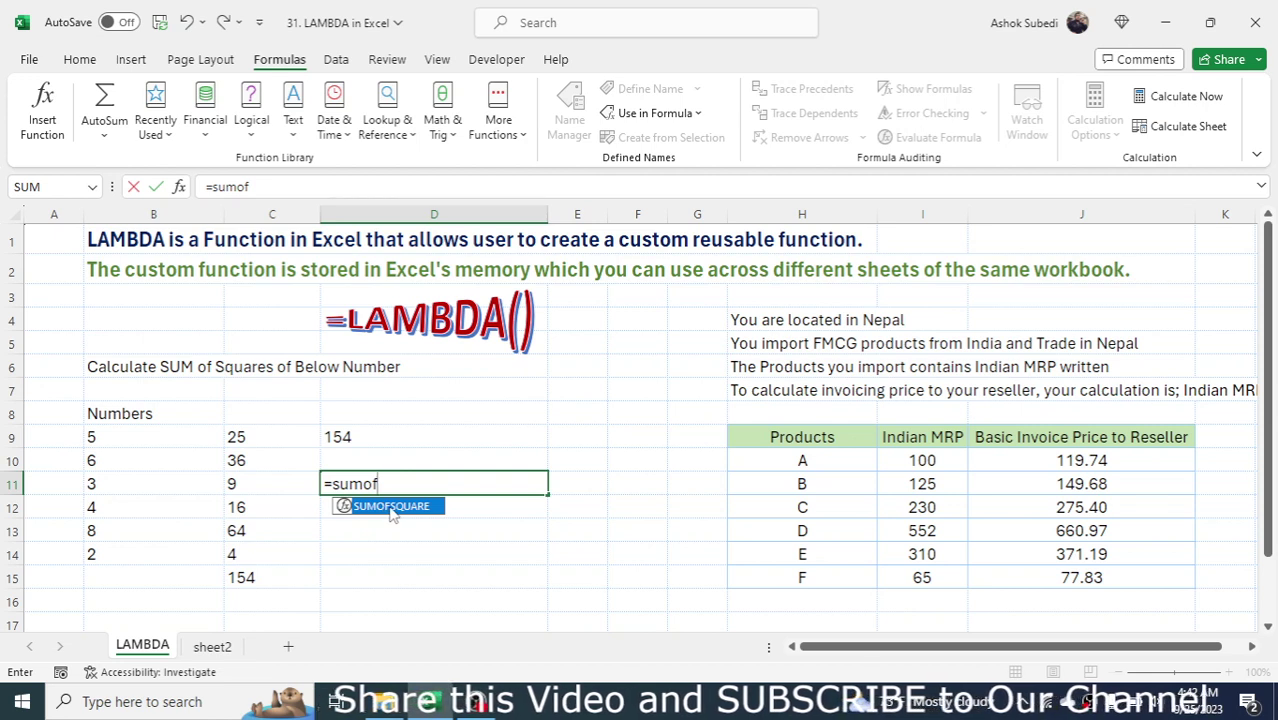
double_click(403, 508)
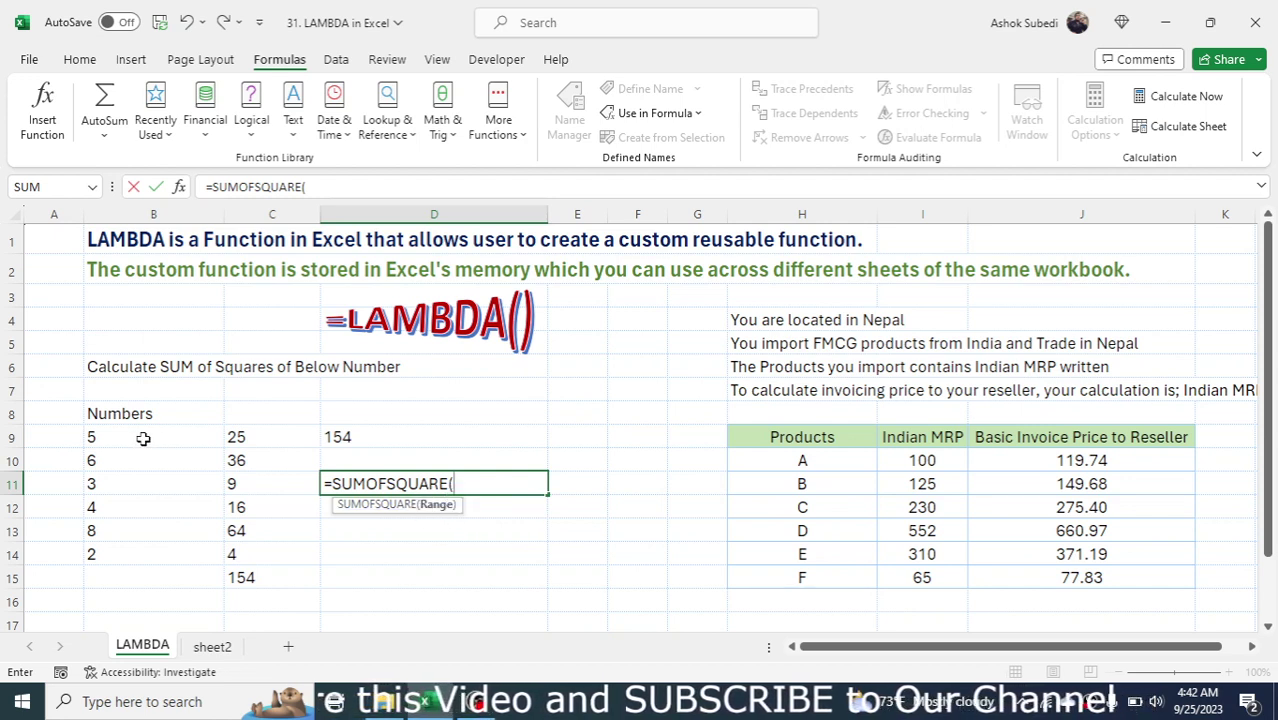
left_click_drag(137, 433, 121, 549)
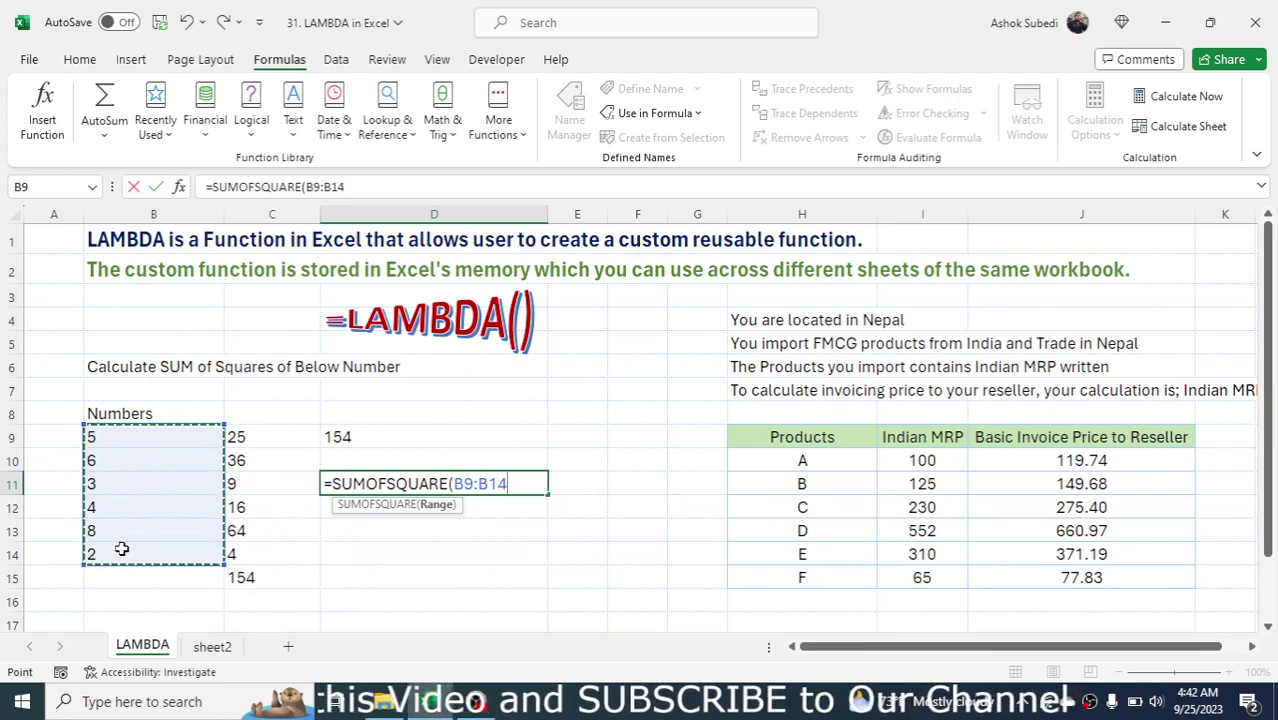
type(")")
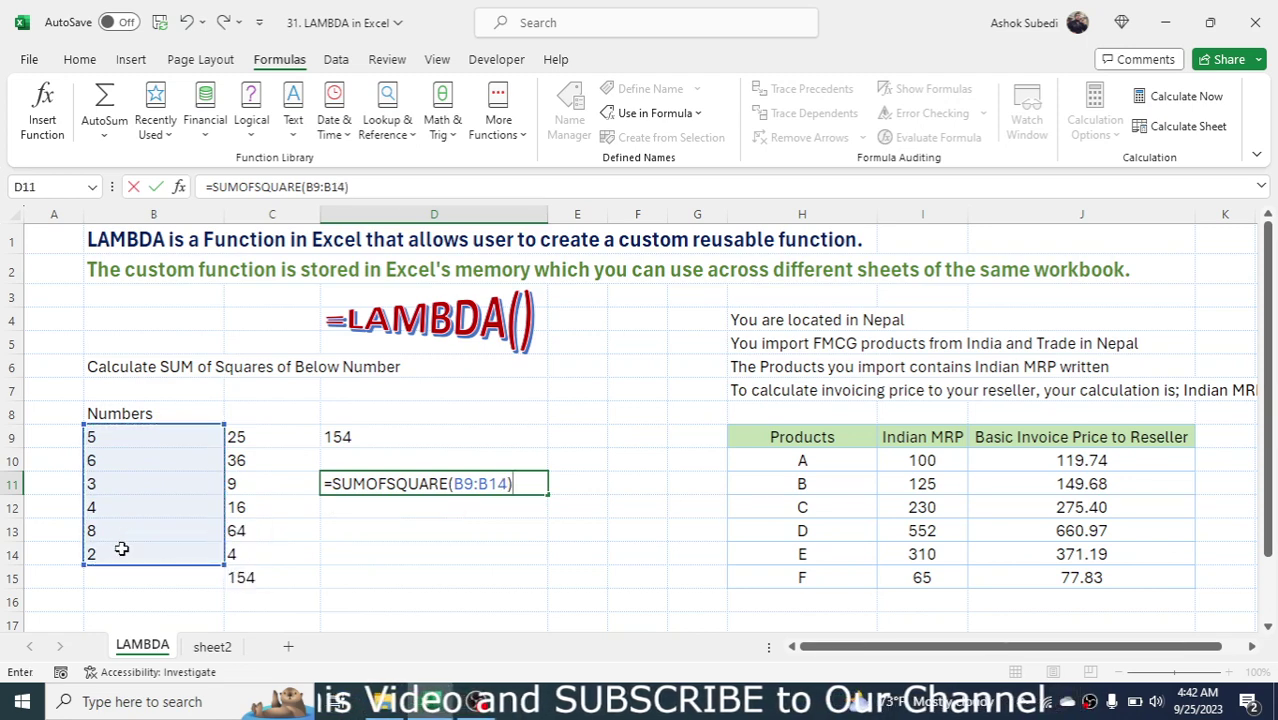
key("Return")
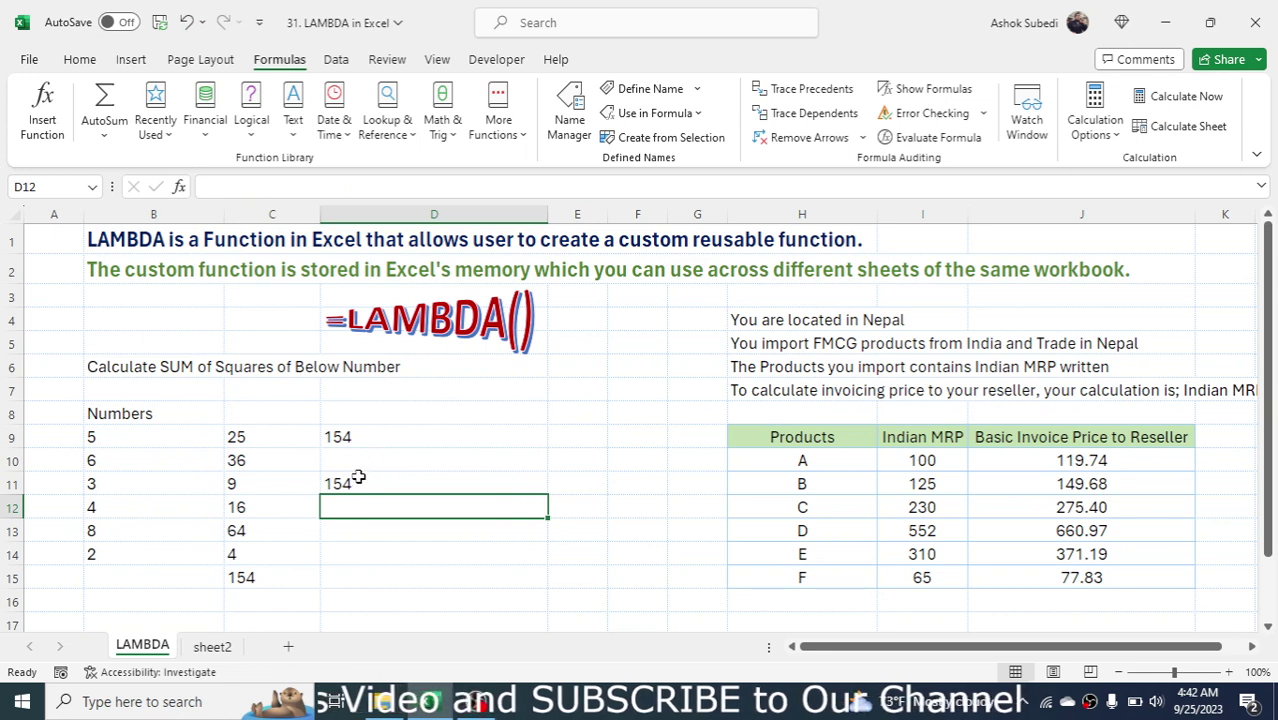
left_click(357, 478)
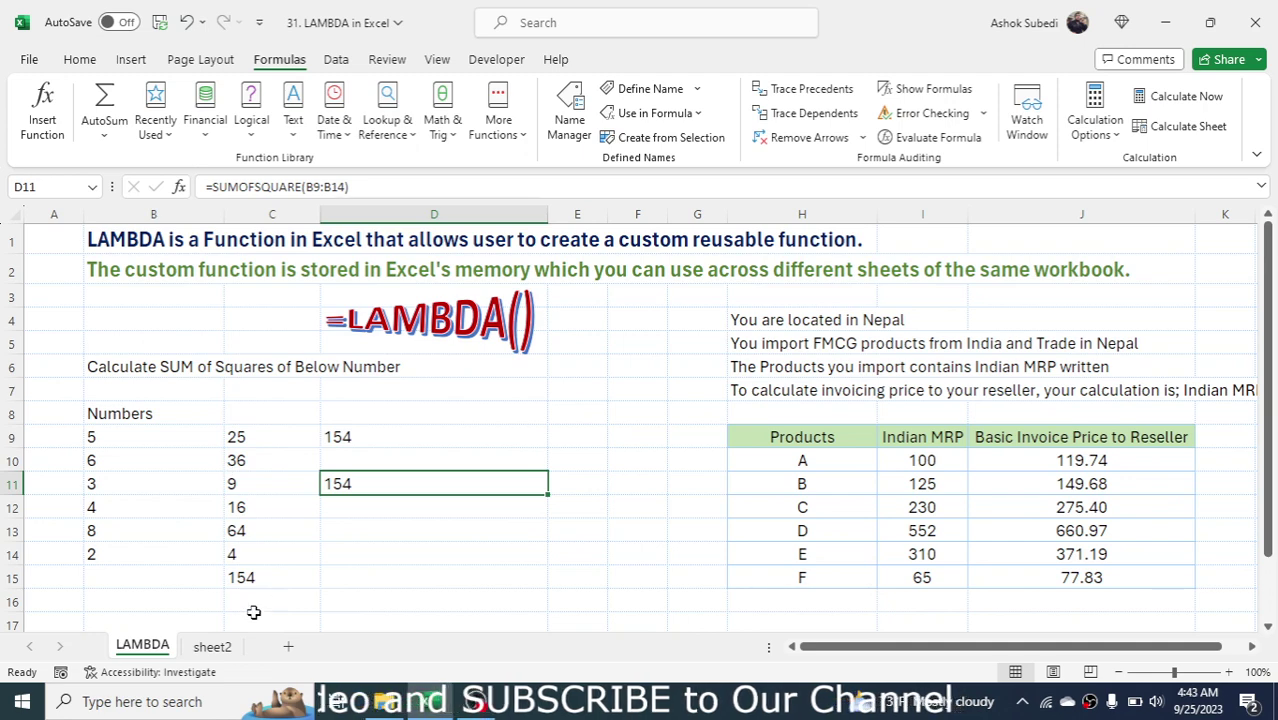
- On sheet2, fill cells D5:D14 with the numbers 3, 4, 5, 65, 2, 3, 9, 2, 3 and 4
left_click(214, 647)
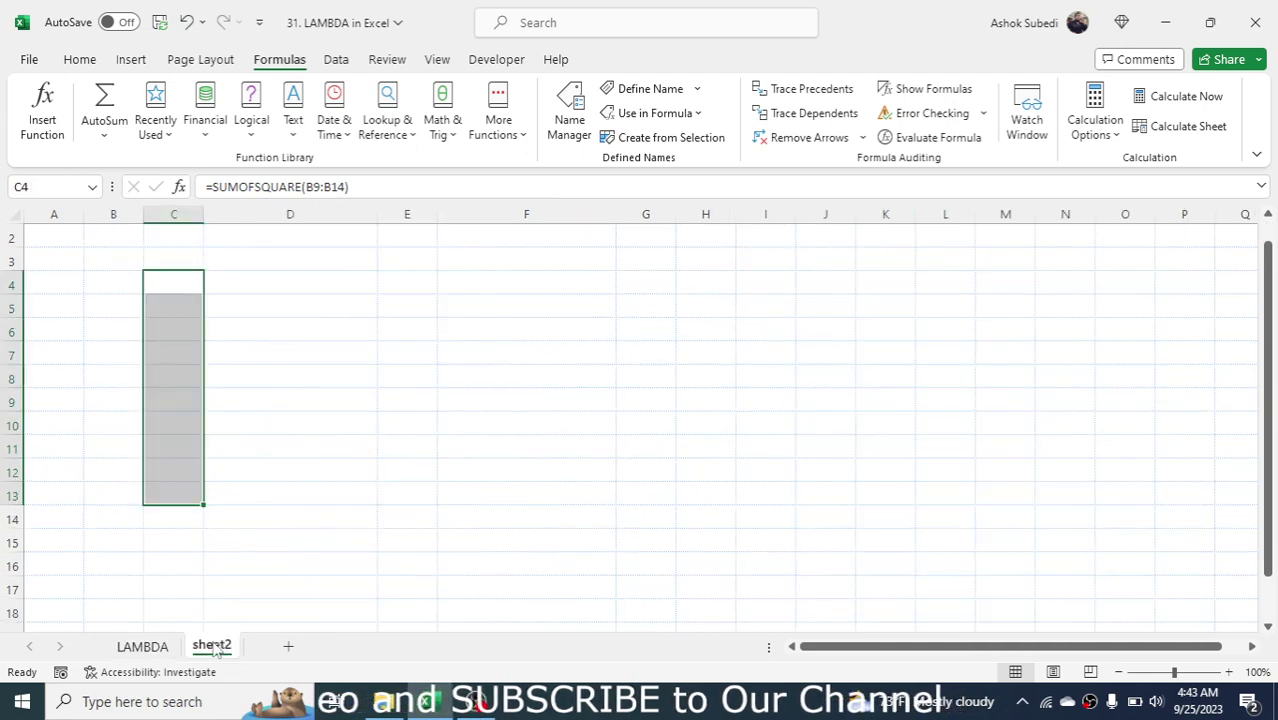
left_click(280, 305)
type("3")
key("Return")
type("4")
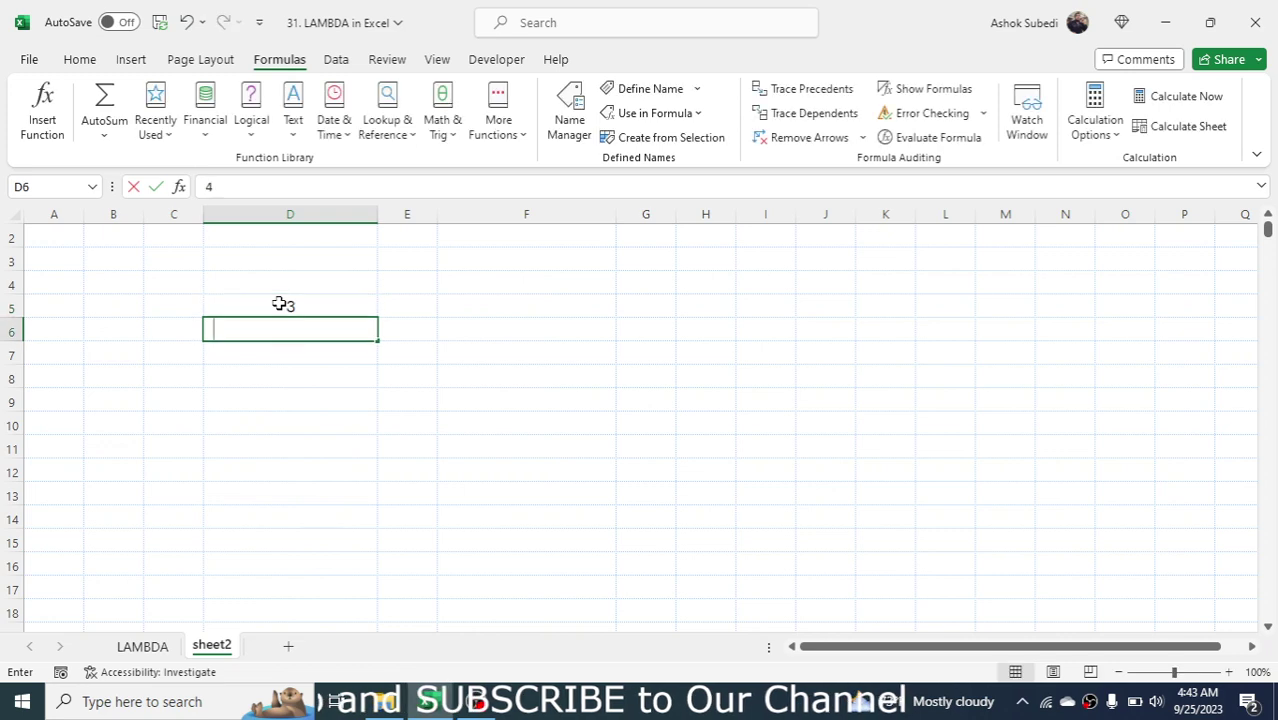
key("Return")
type("5")
key("Return")
type("65")
key("Return")
type("2")
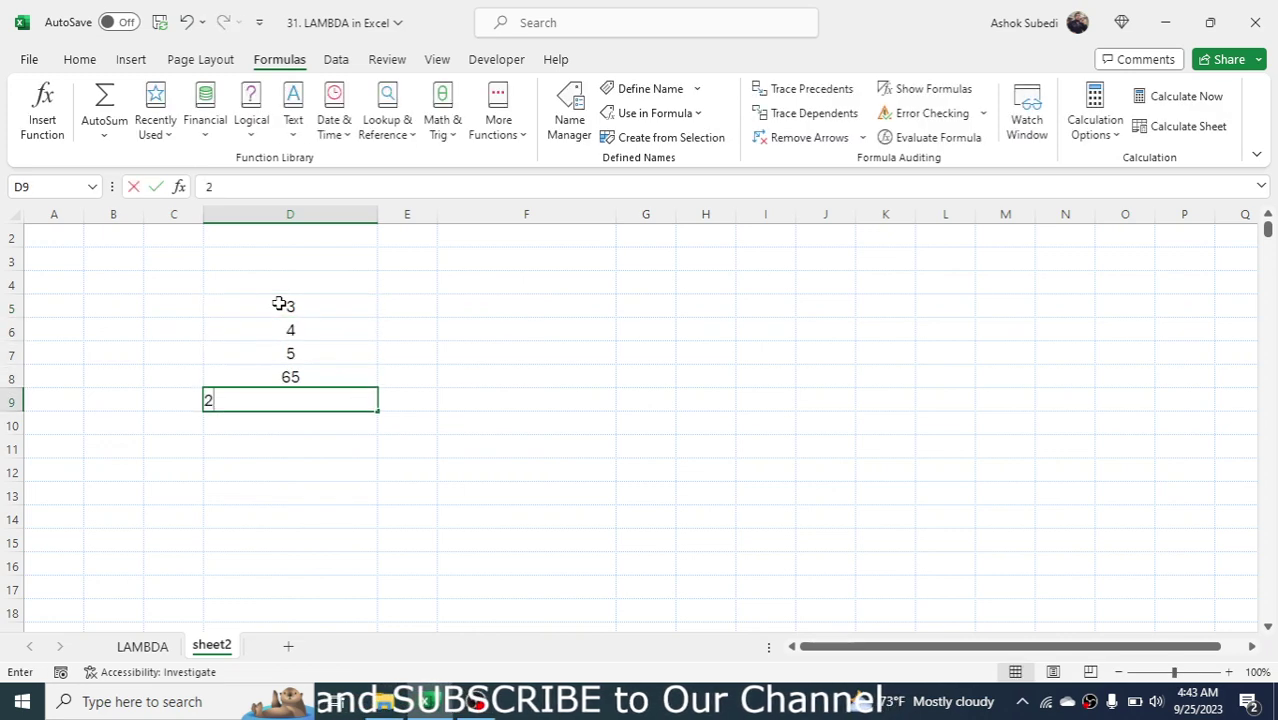
key("Return")
type("3")
key("Return")
type("9")
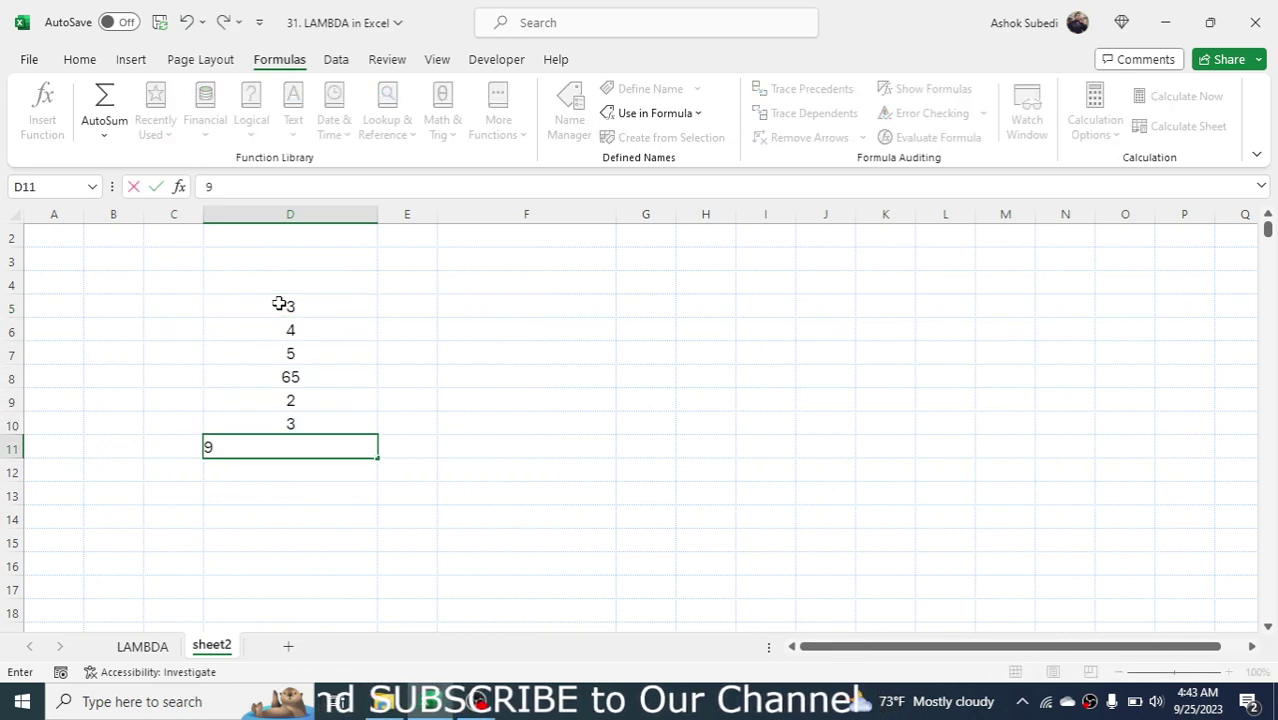
key("Return")
type("2")
key("Return")
type("3")
key("Return")
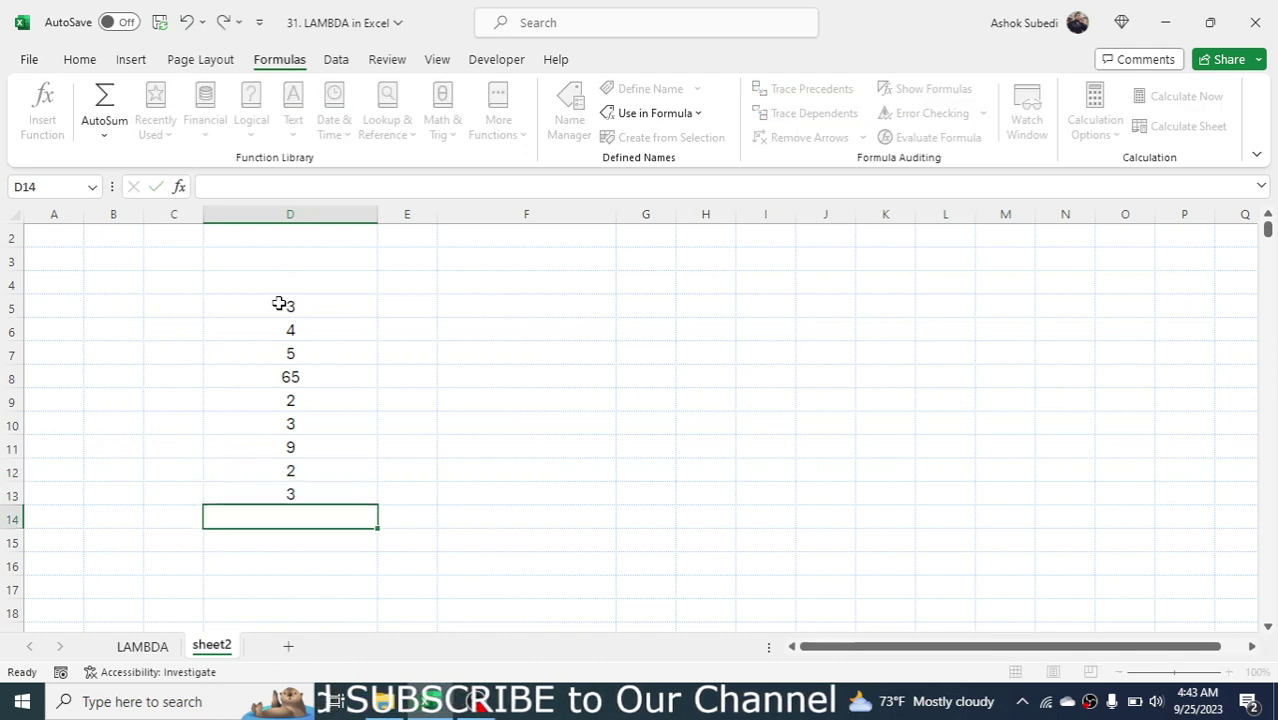
type("4")
left_click(544, 311)
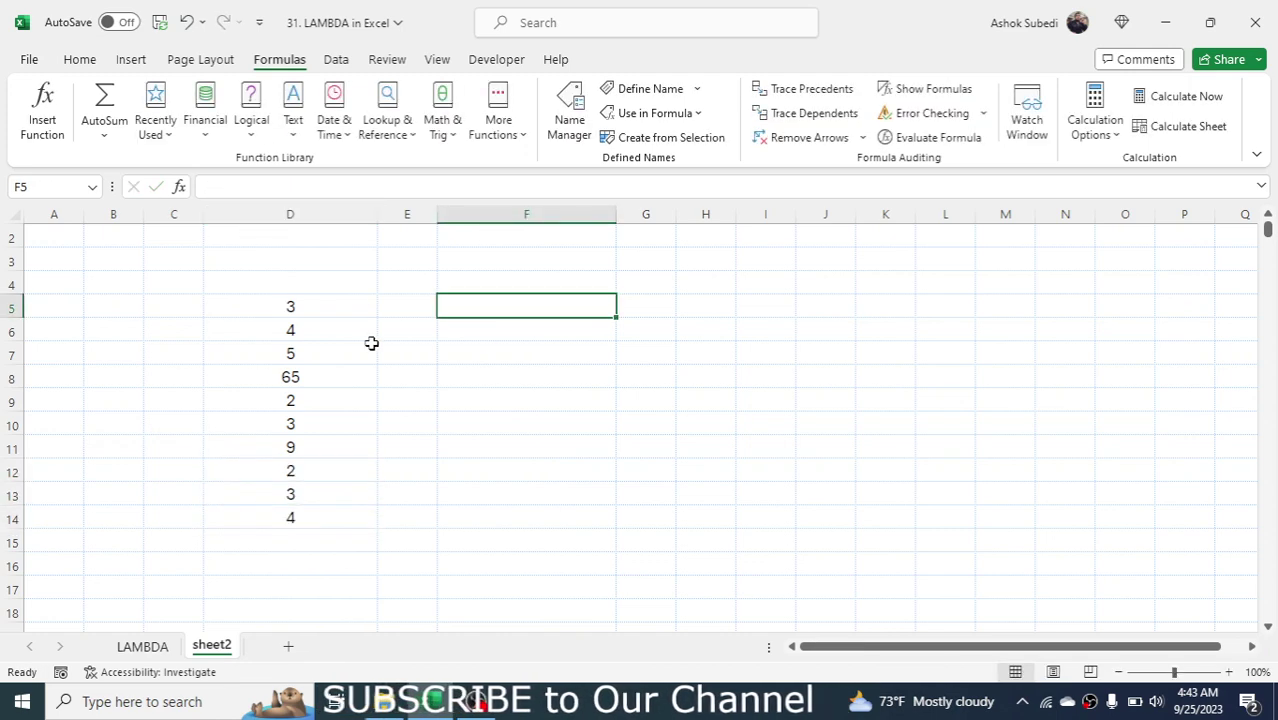
- Enter =SUMOFSQUARE(D5:D14) in cell D15 of sheet2, directly below the list of numbers
left_click(301, 543)
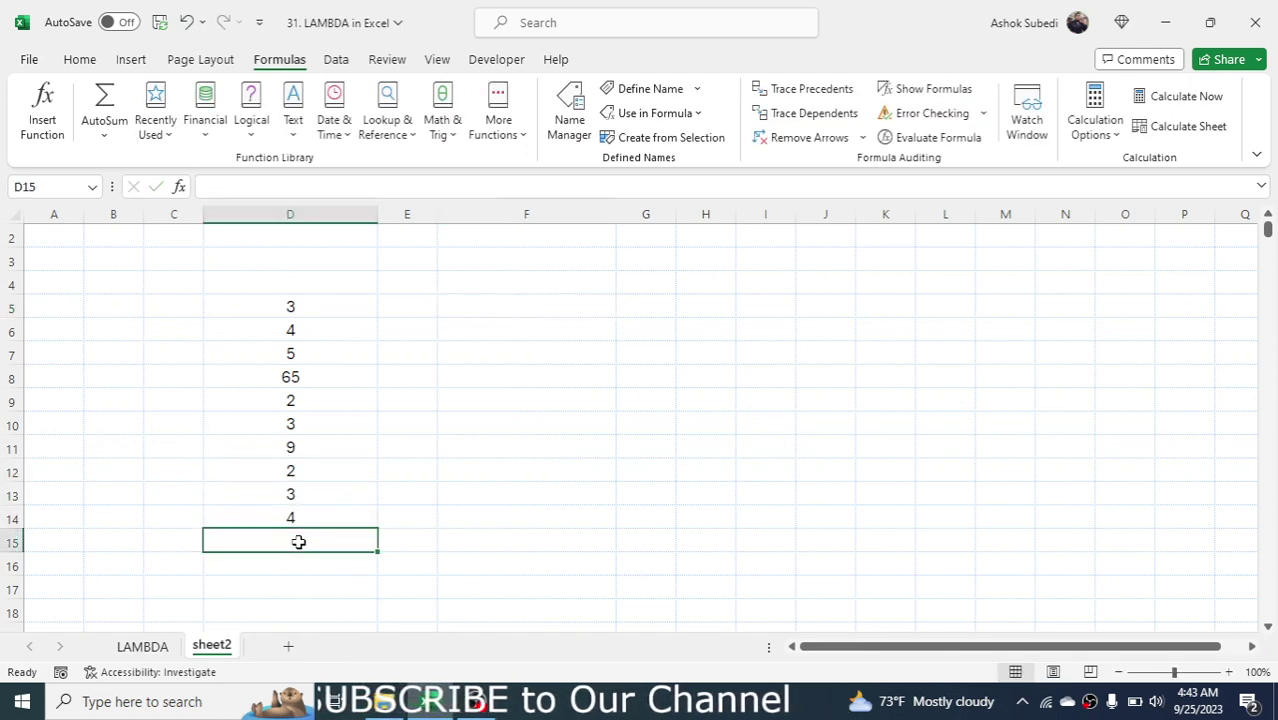
type("=")
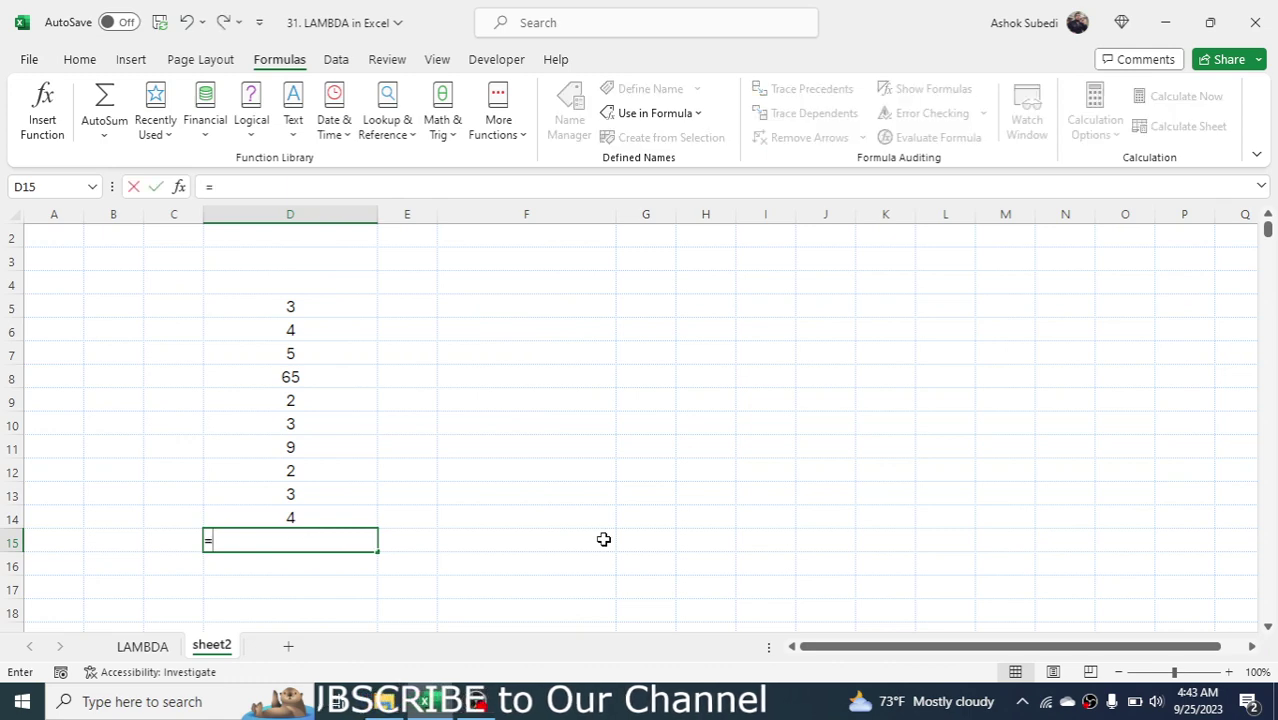
type("si")
key("BackSpace")
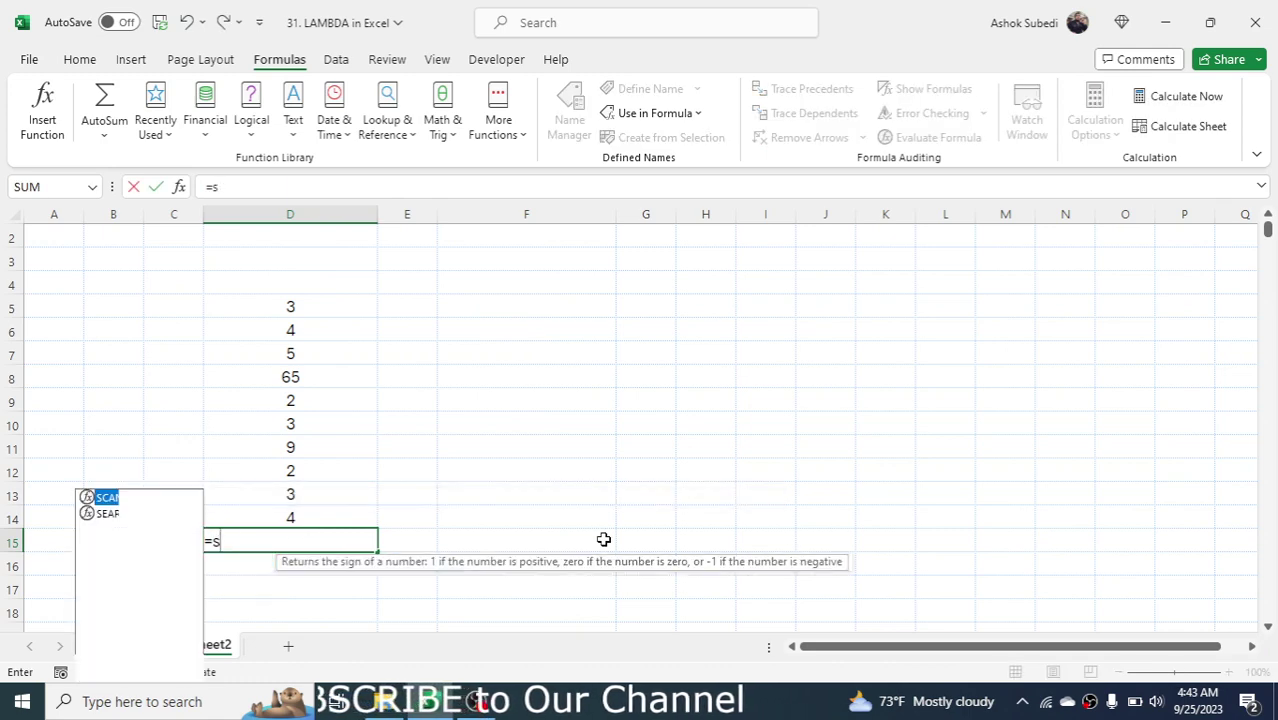
type("umof")
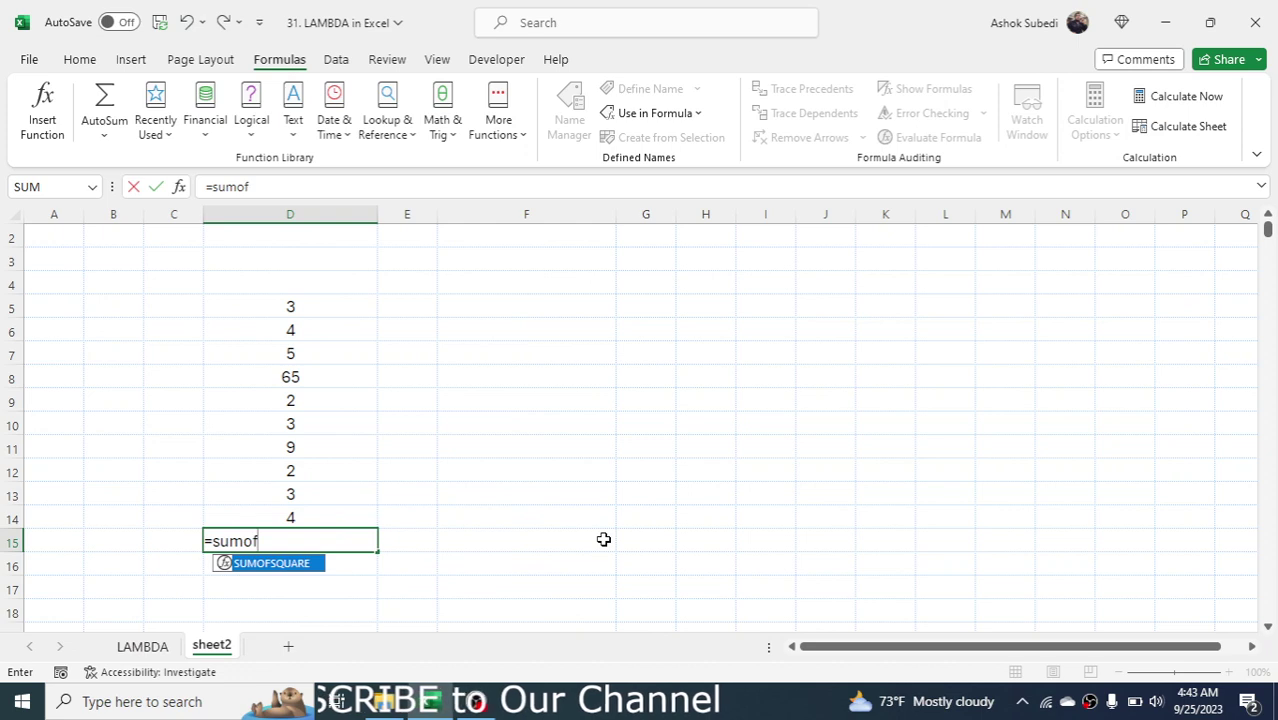
double_click(262, 564)
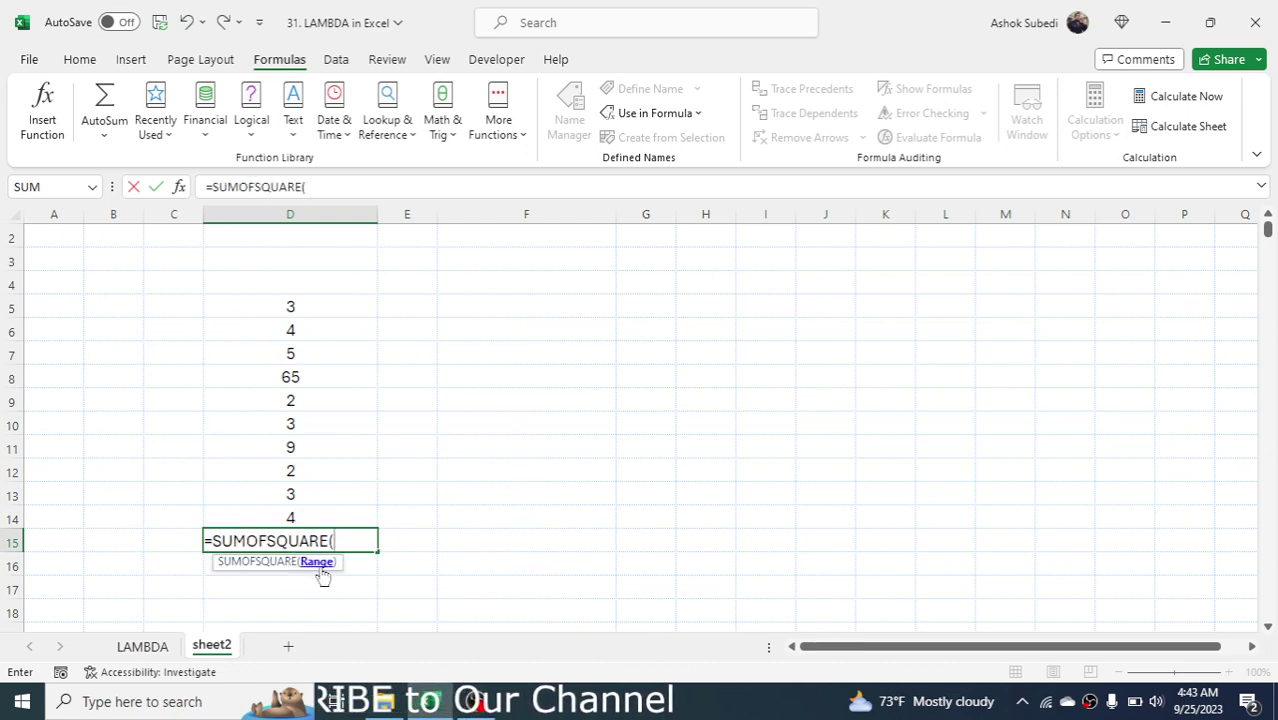
left_click_drag(303, 307, 296, 521)
left_click_drag(298, 506, 298, 514)
type(")")
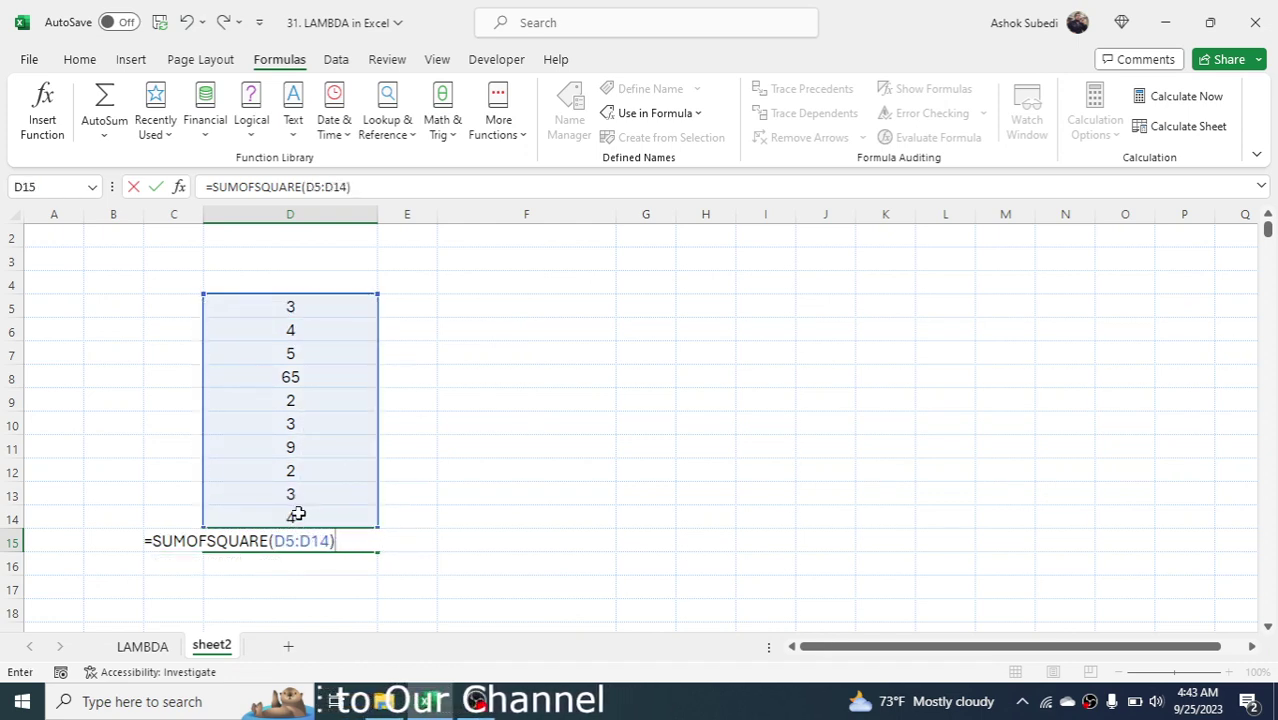
key("Return")
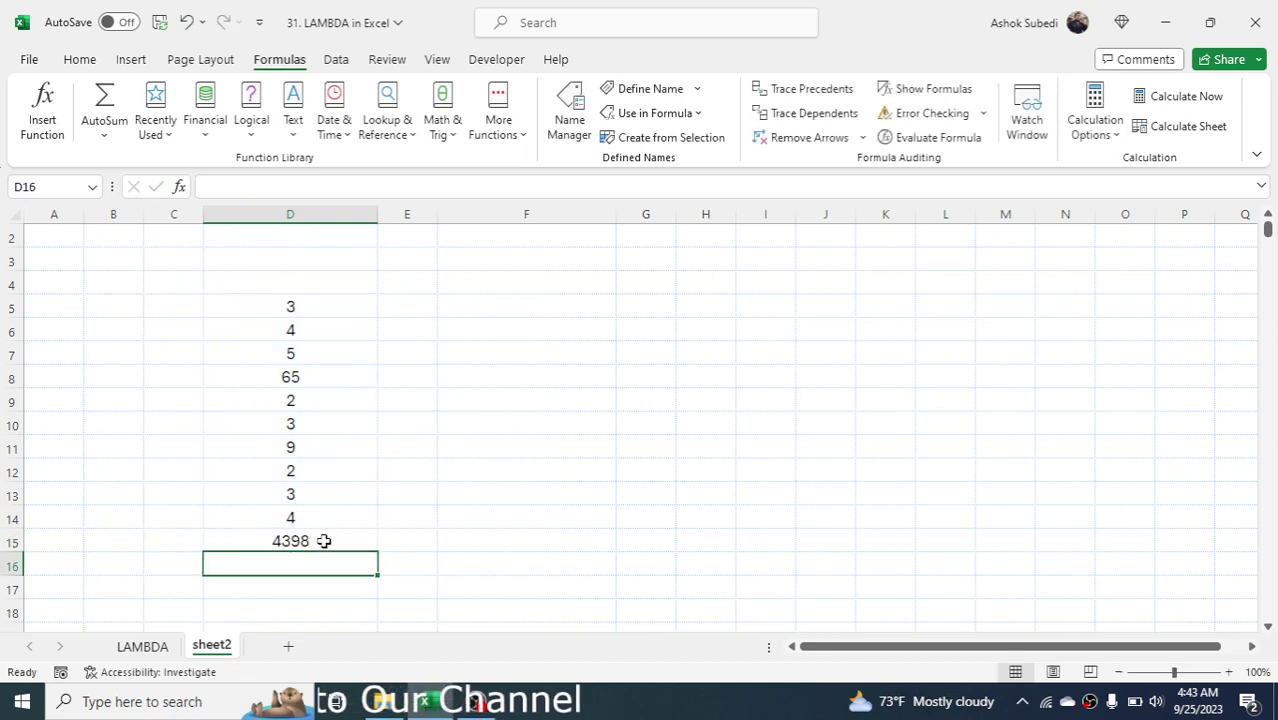
left_click(322, 540)
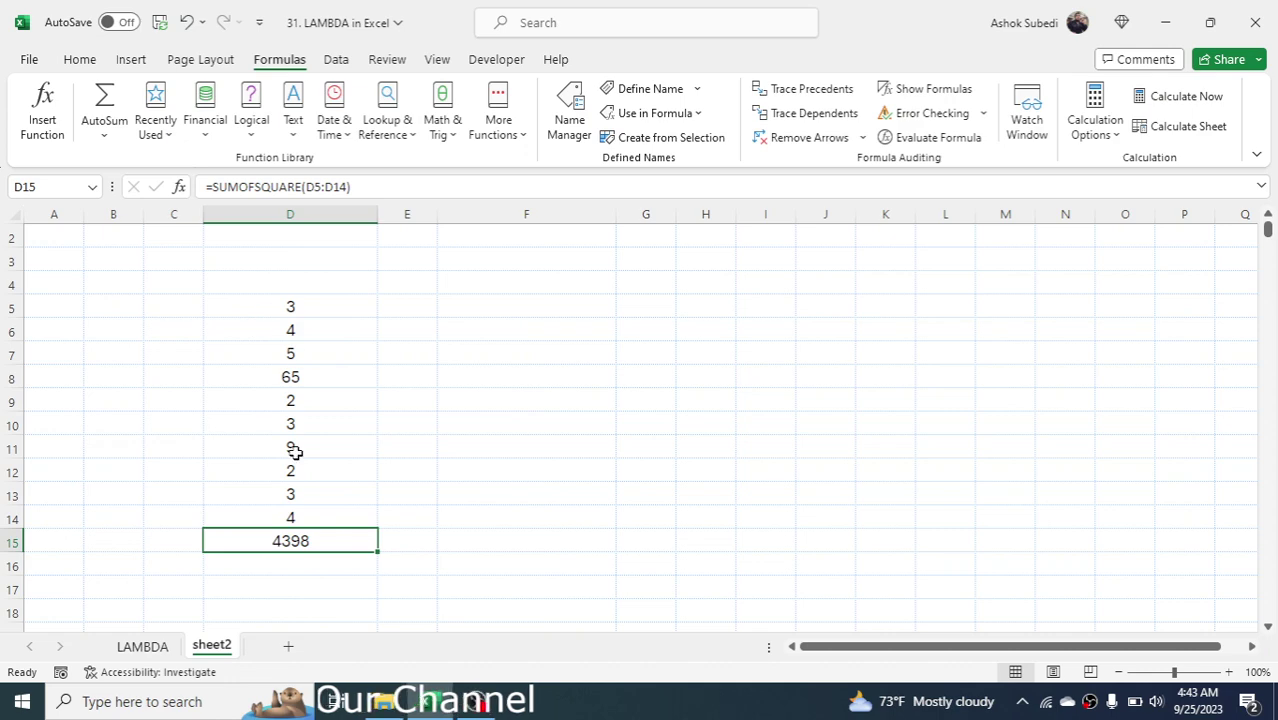
- On the LAMBDA sheet, enter the built-in formula =SUMSQ(B9:B14) in cell D13 for comparison with the custom function
left_click(150, 647)
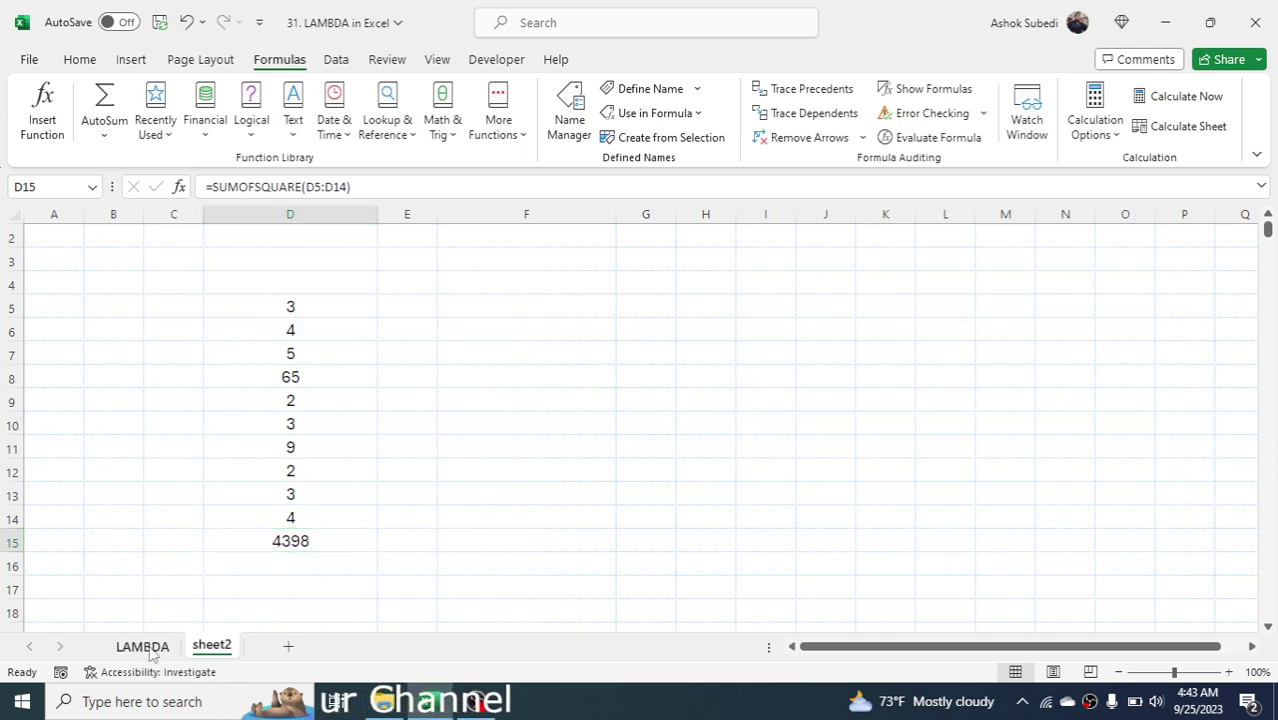
left_click(429, 545)
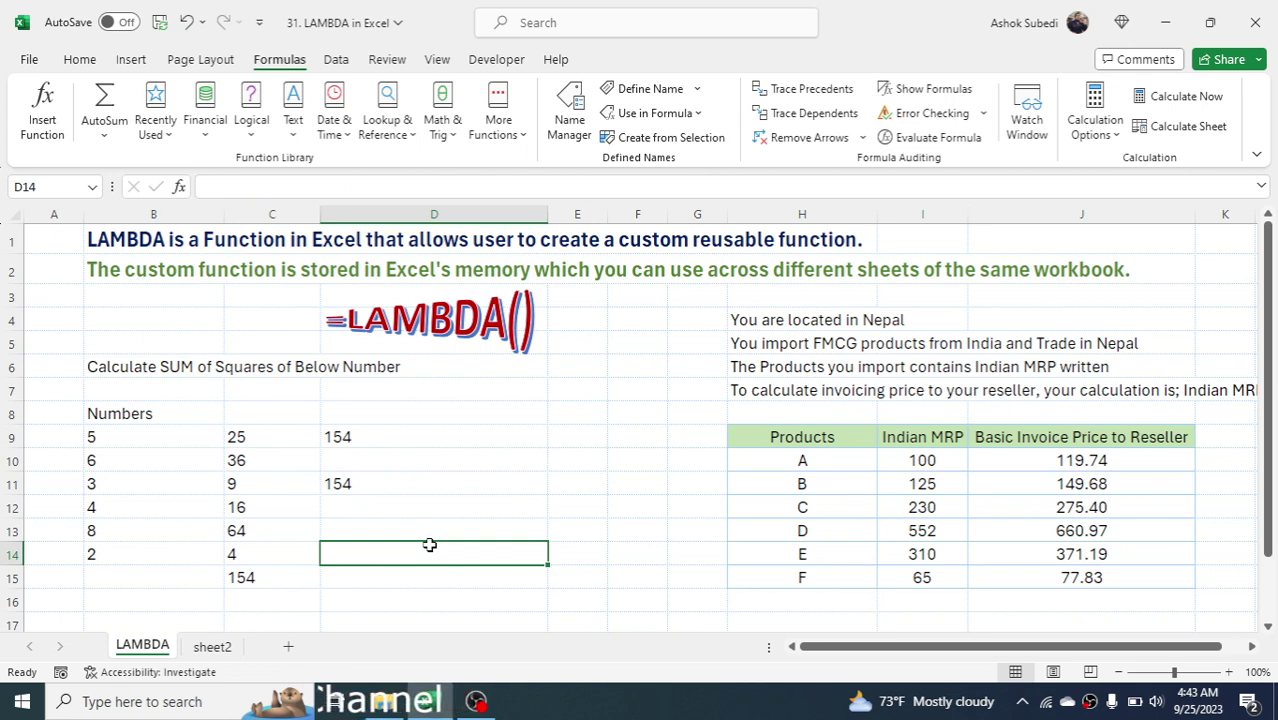
left_click(383, 524)
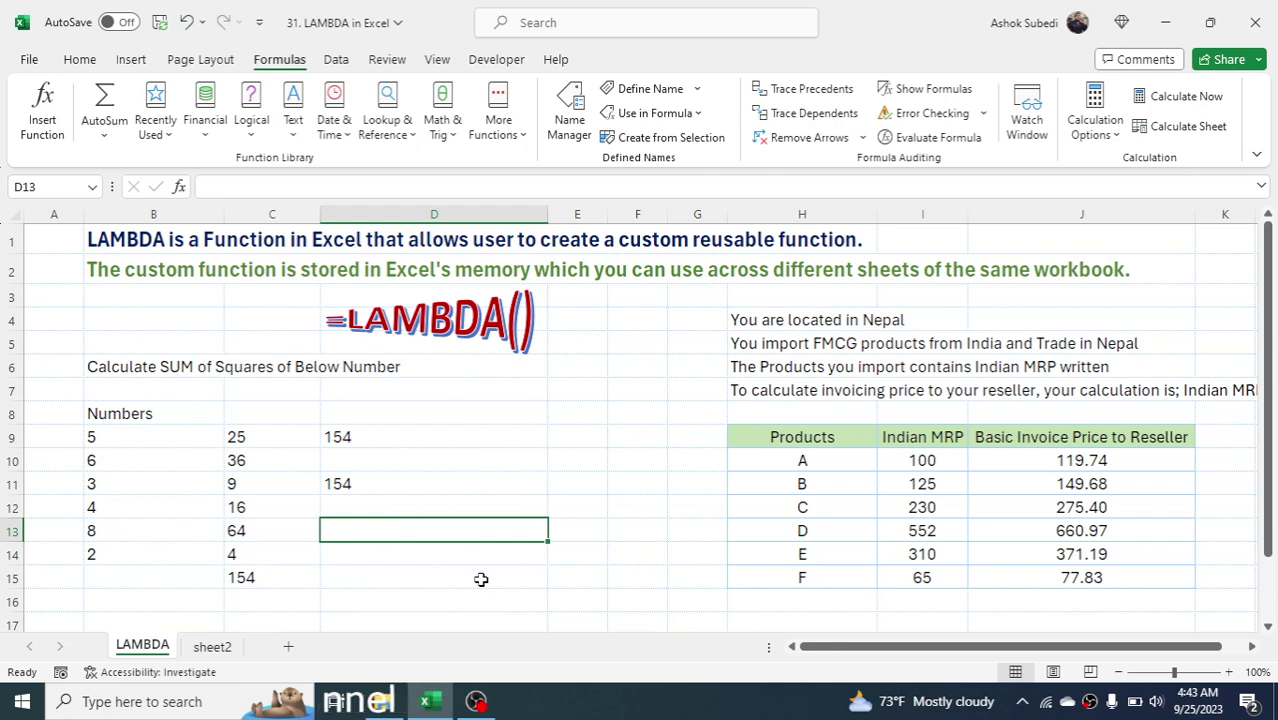
type("=s")
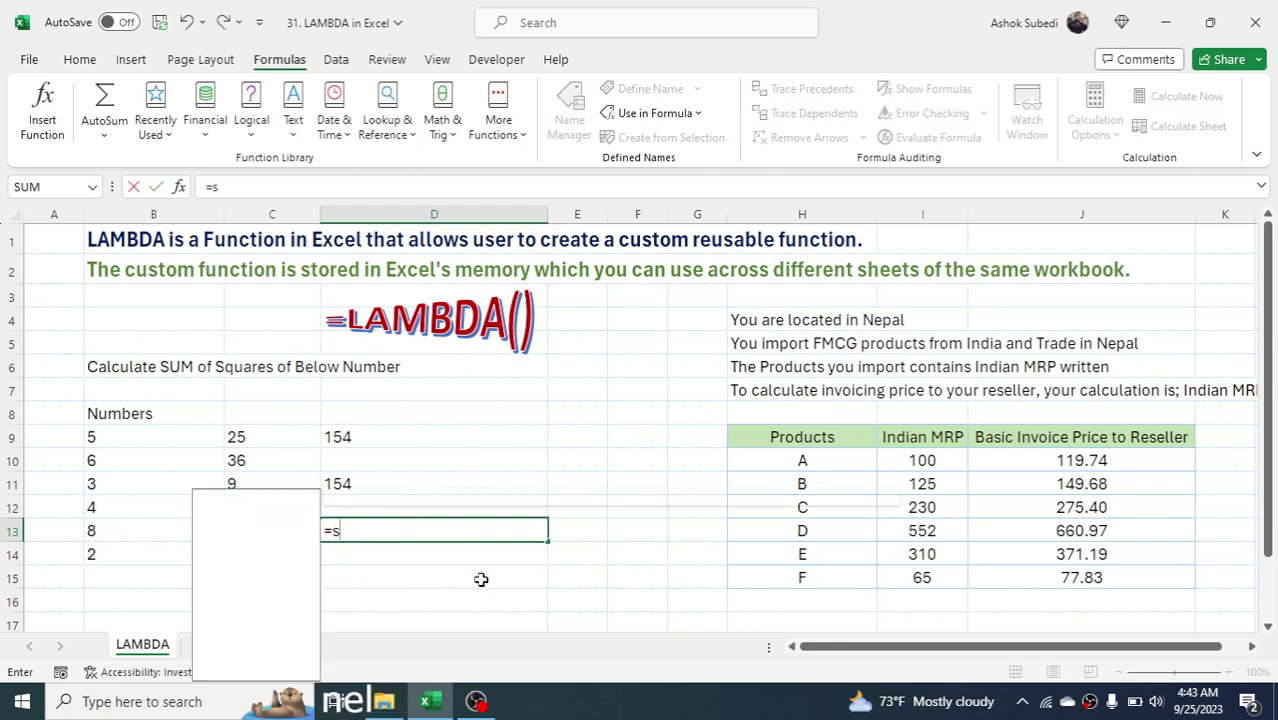
type("ums")
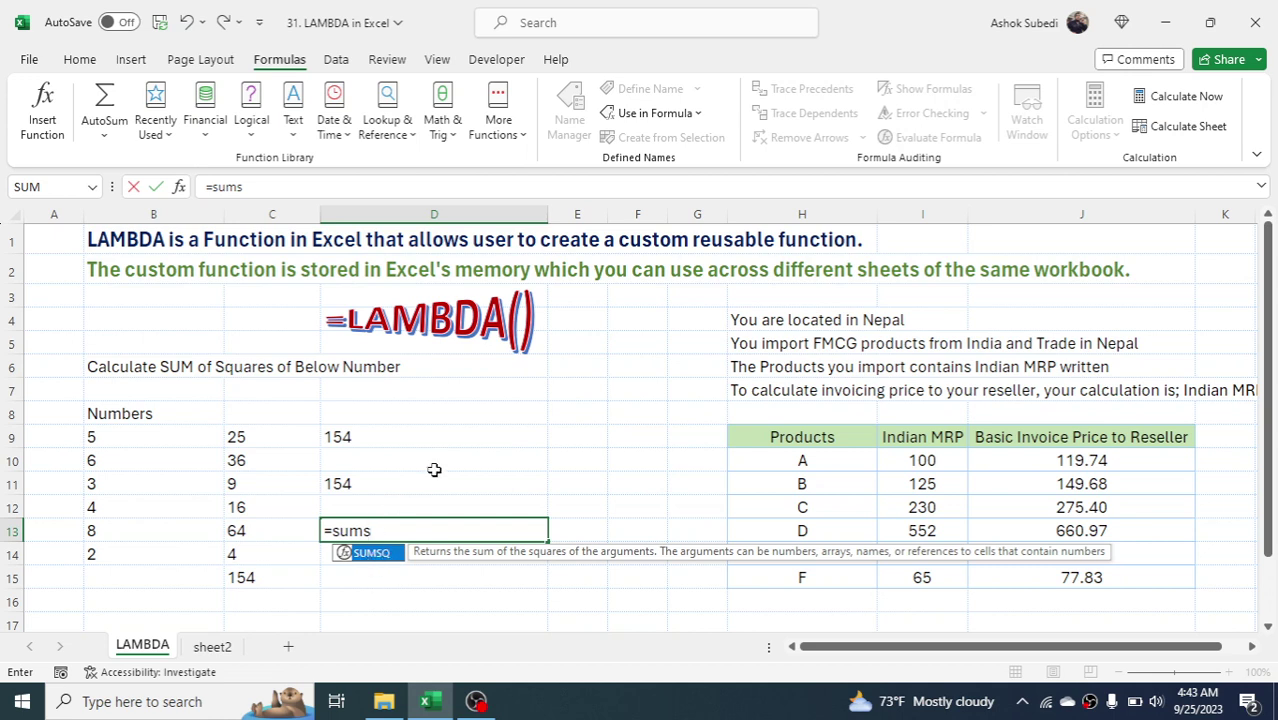
key("BackSpace")
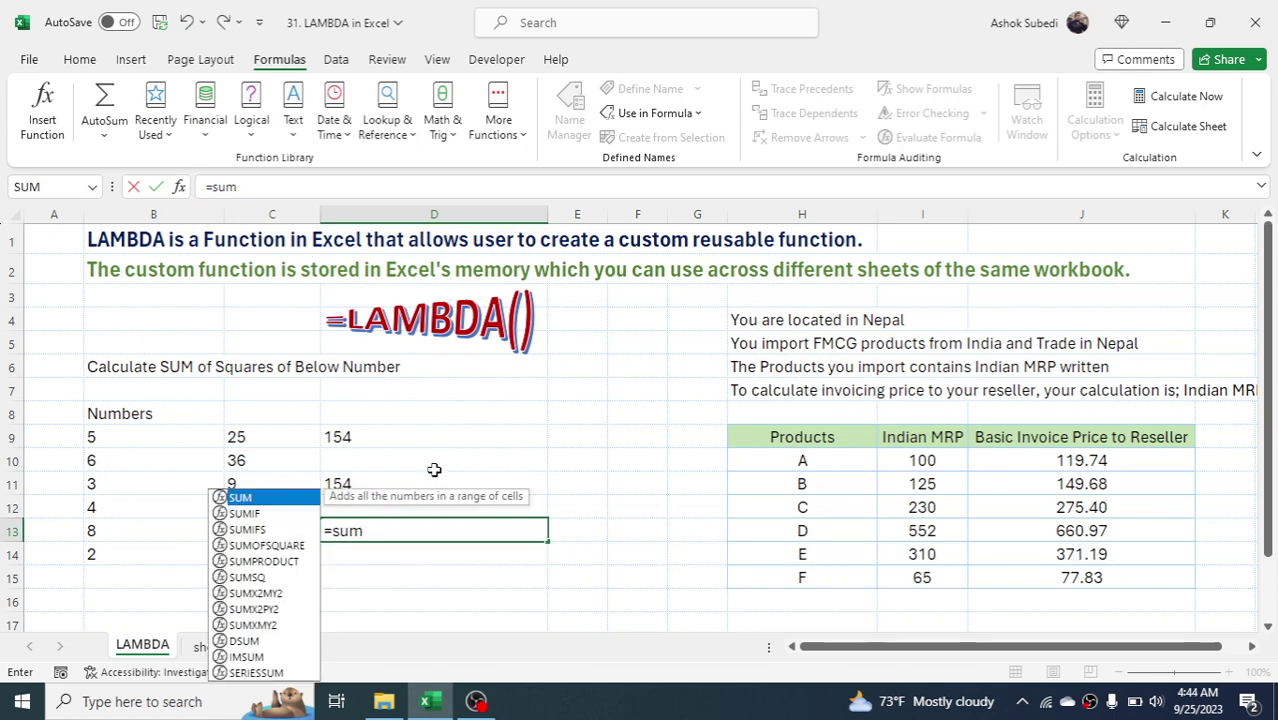
left_click(254, 548)
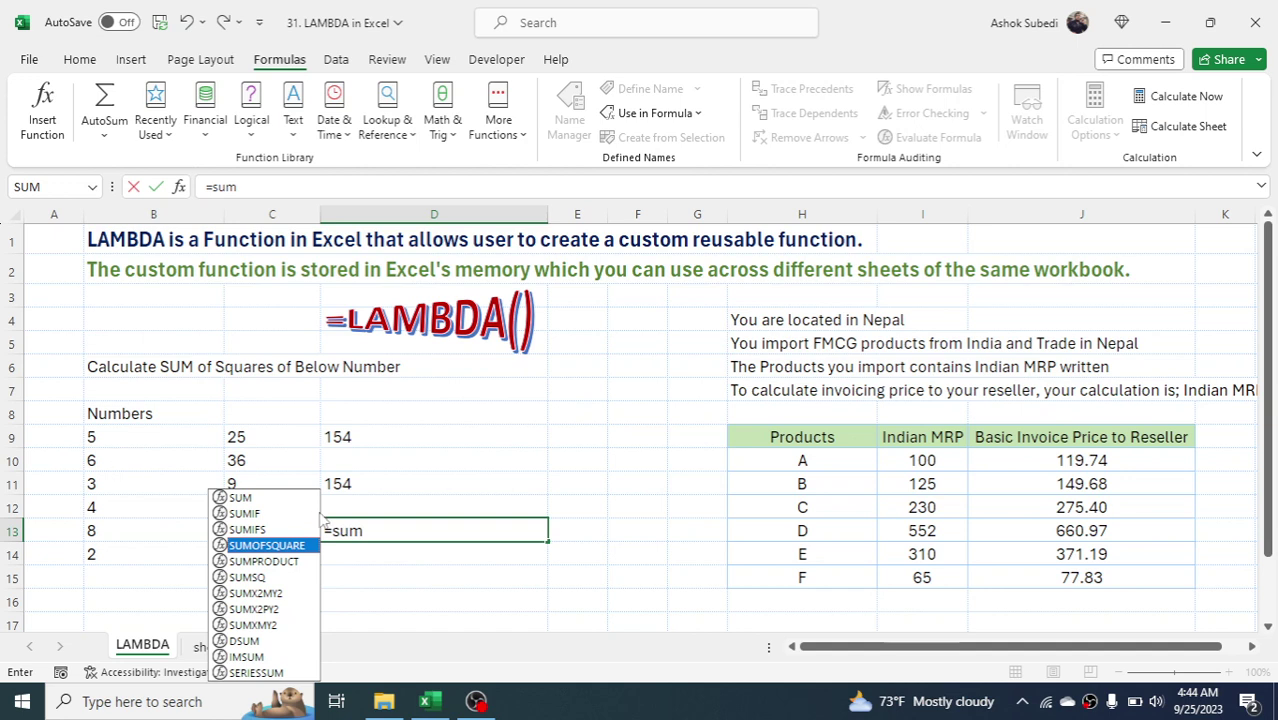
key("BackSpace")
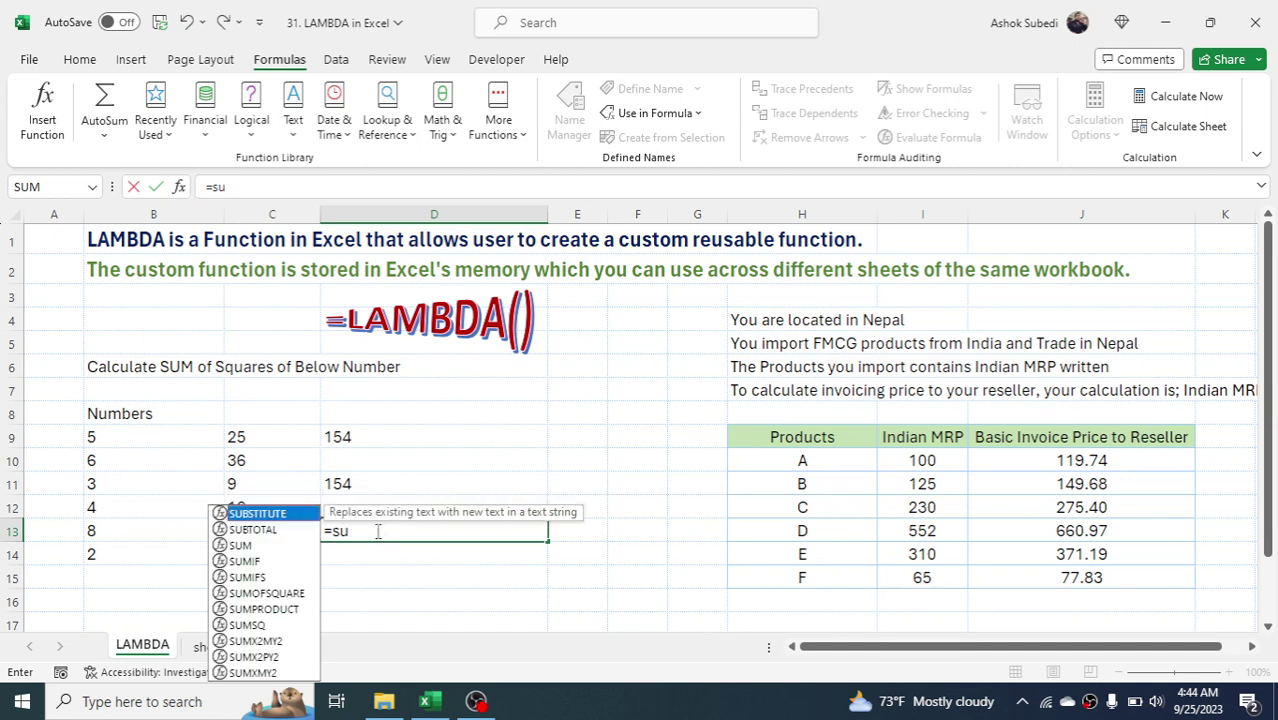
type("ms")
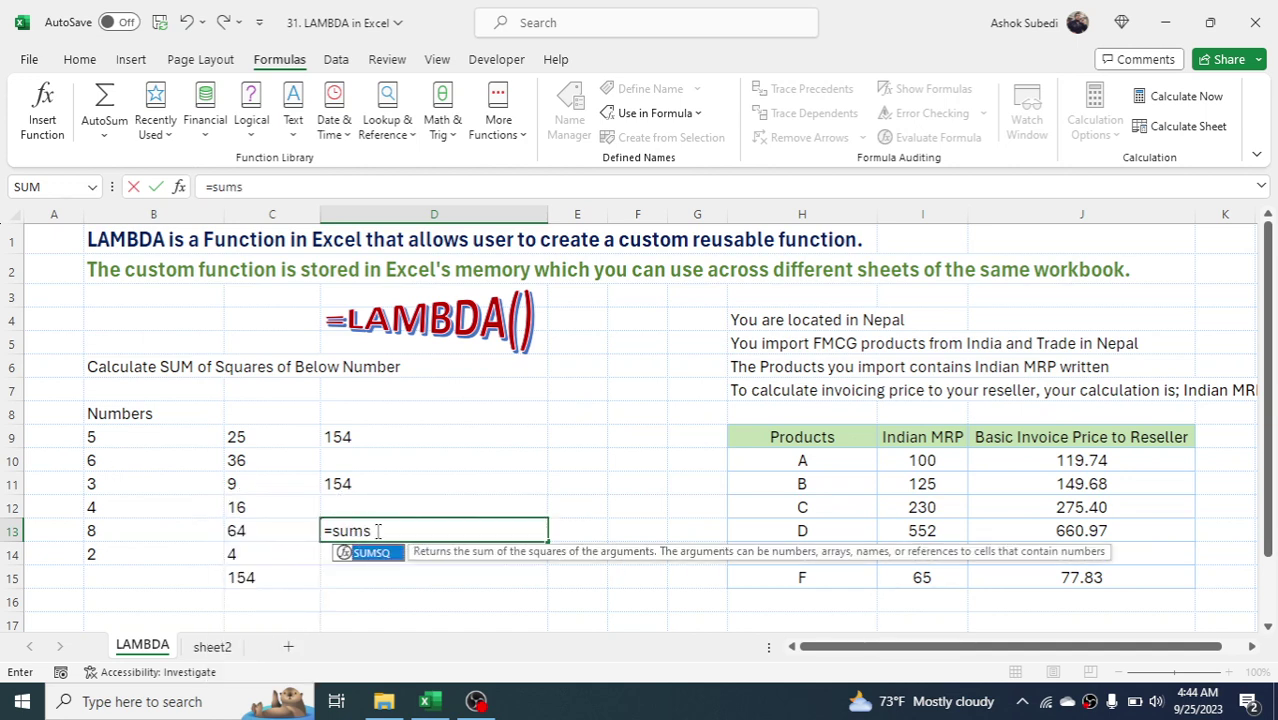
double_click(368, 552)
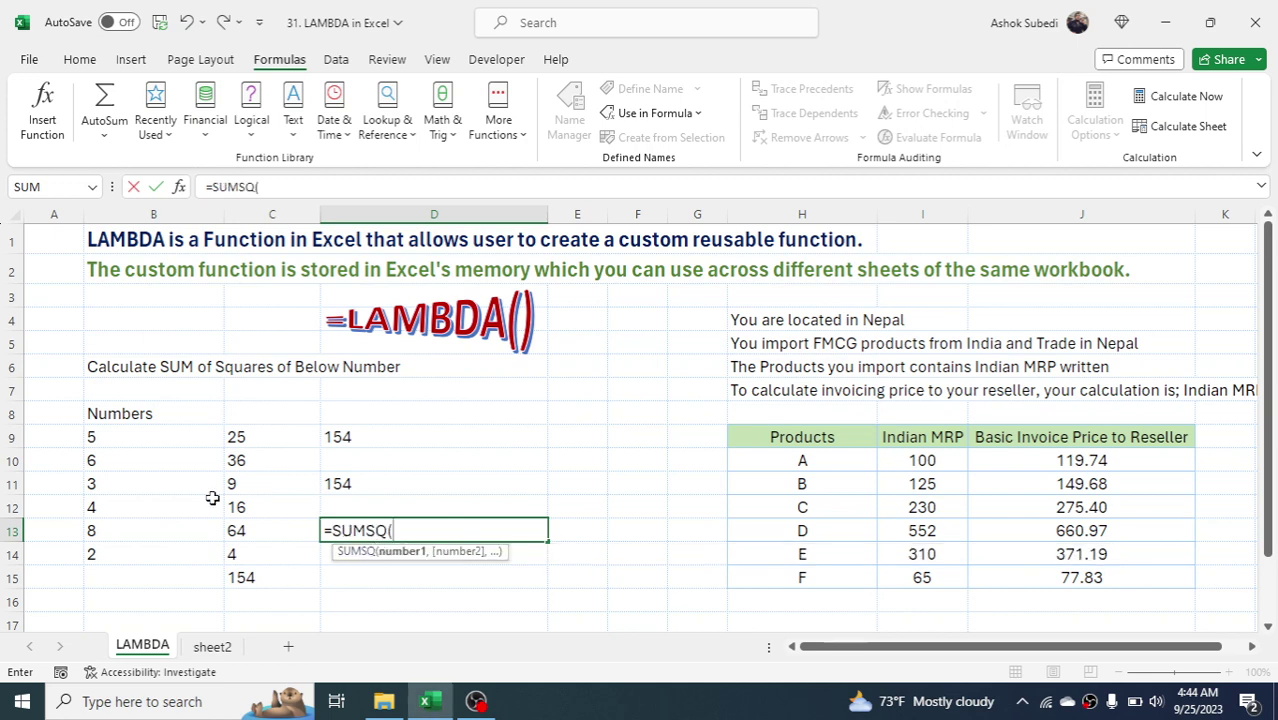
left_click_drag(123, 442, 123, 552)
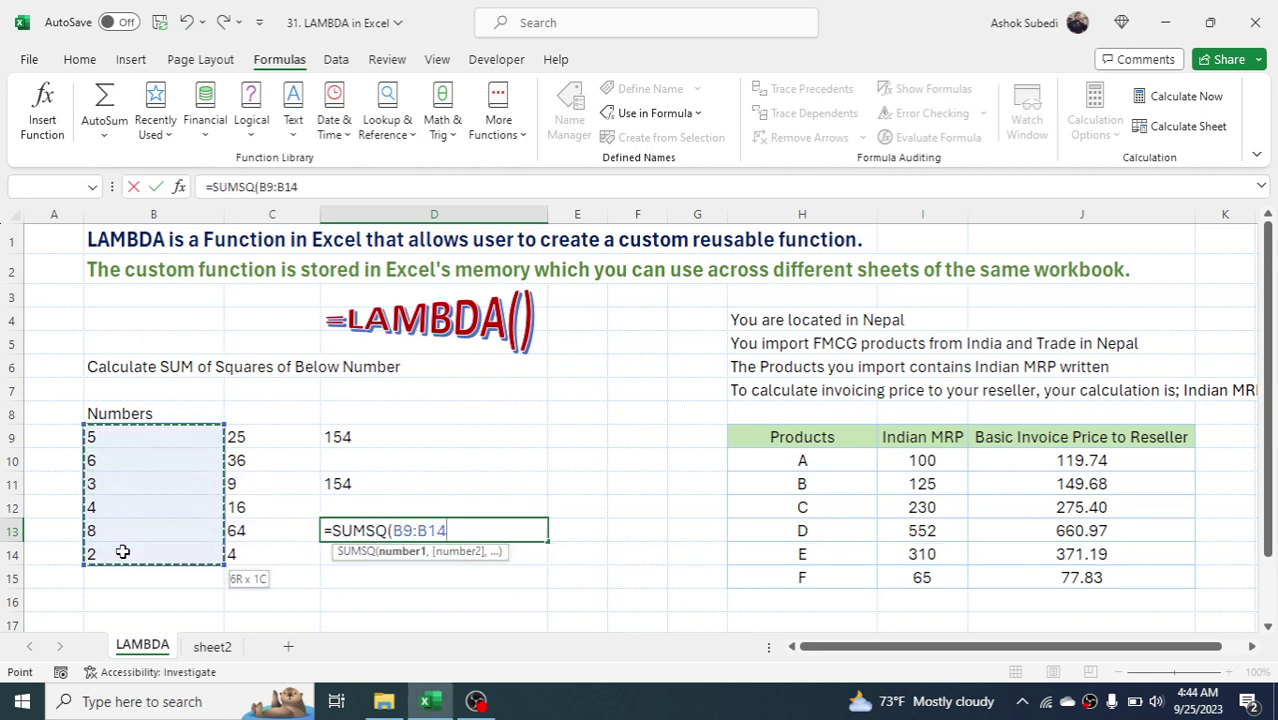
key("Return")
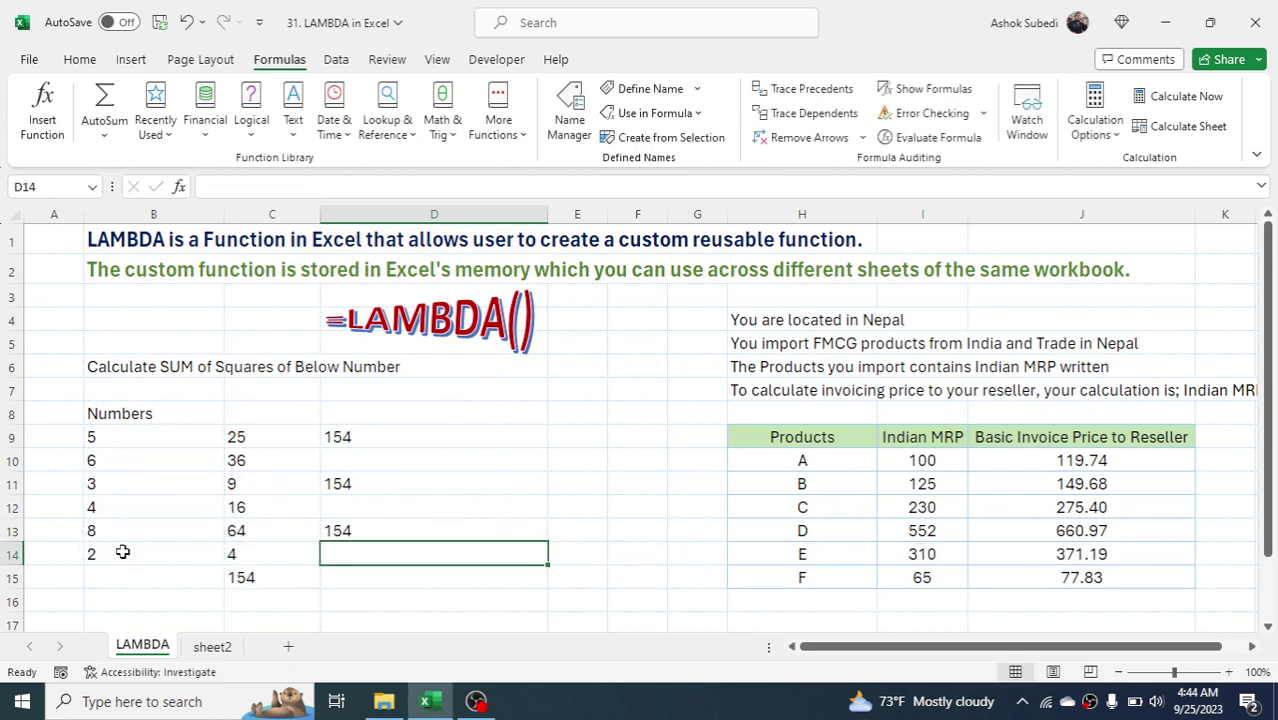
left_click(377, 531)
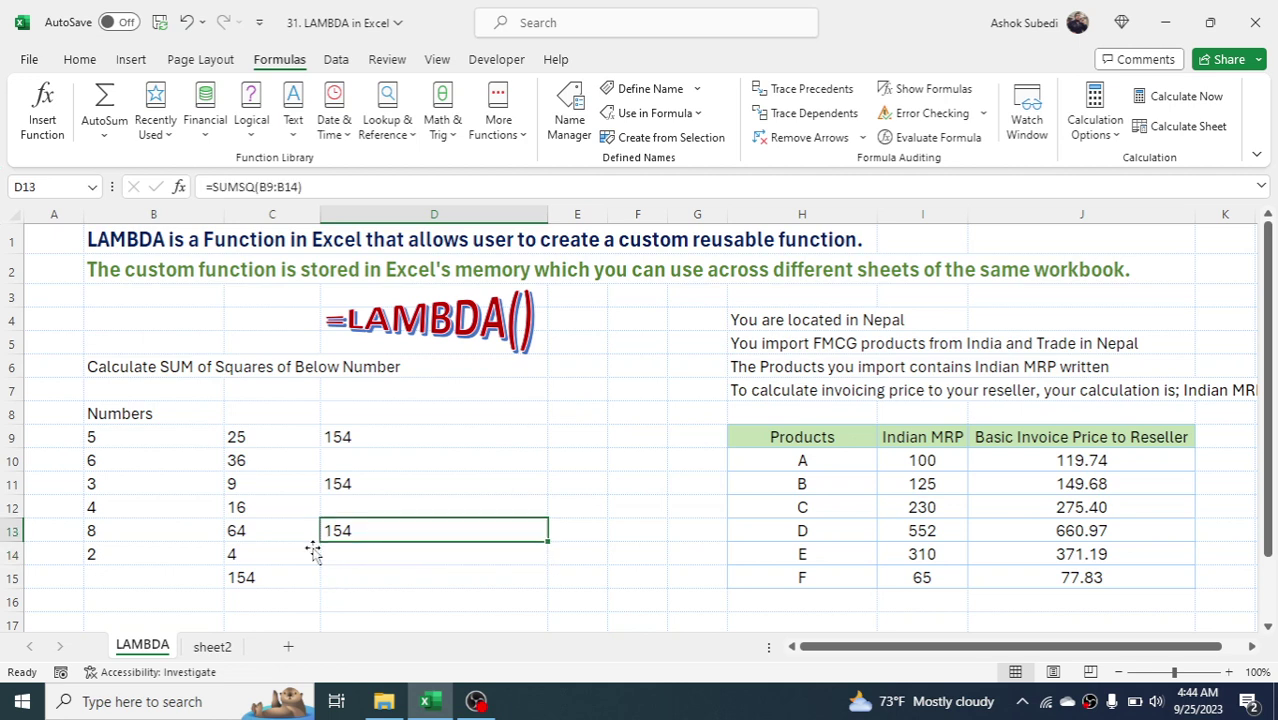
- Compare the sum of squares in C15 with the custom function in D11 and the built-in function in D13
left_click(263, 570)
left_click(365, 483)
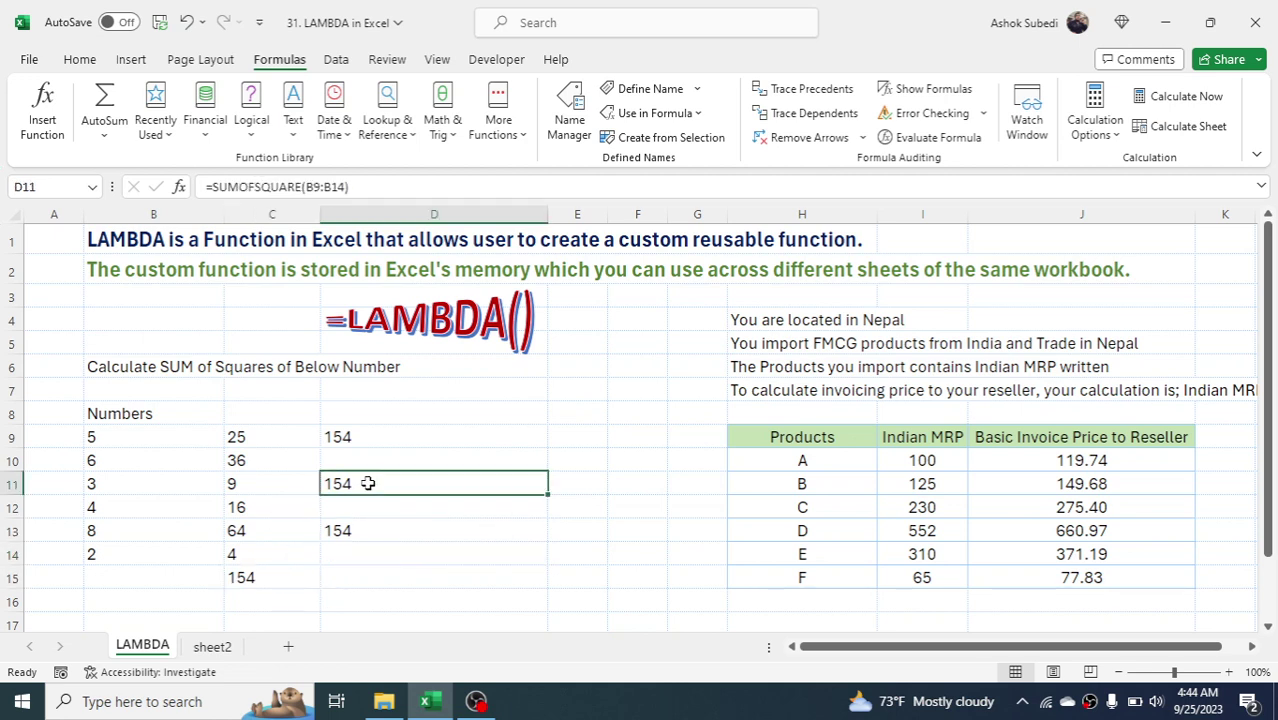
left_click(370, 531)
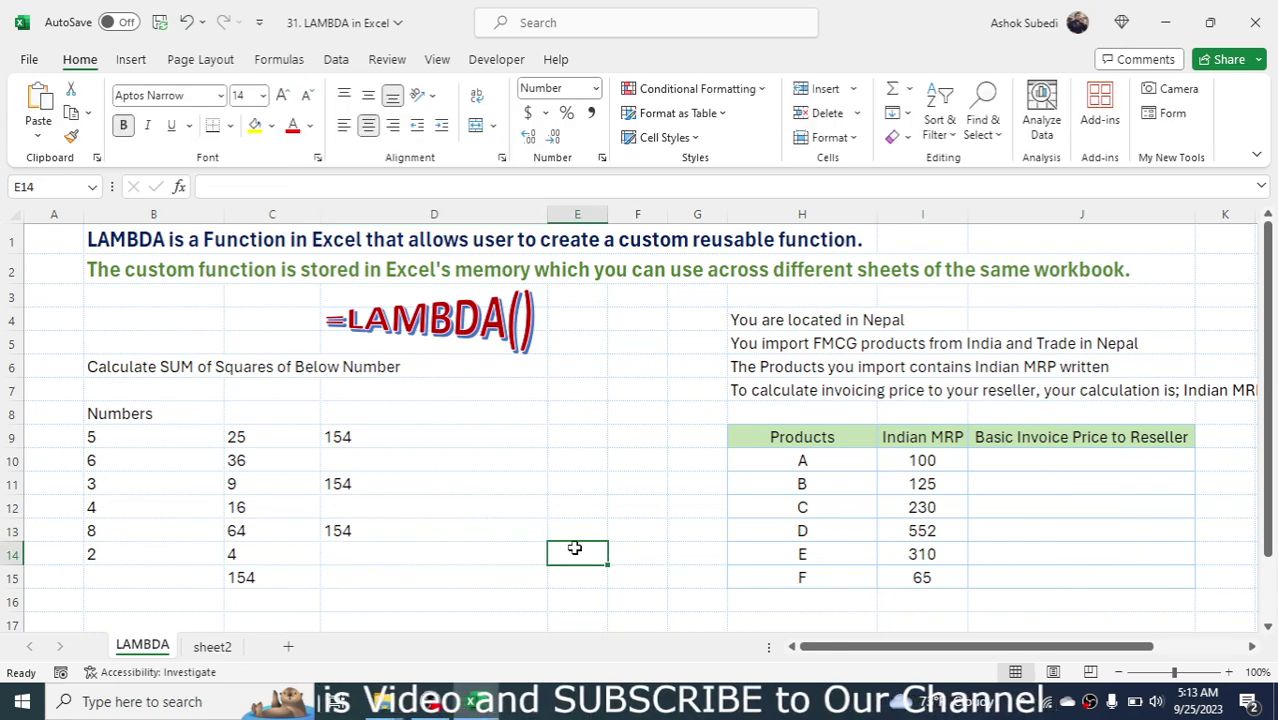
- Examine the reseller invoice price rule in row 7 and the product table with its Indian MRP and empty price column
left_click(1252, 647)
left_click(1252, 647)
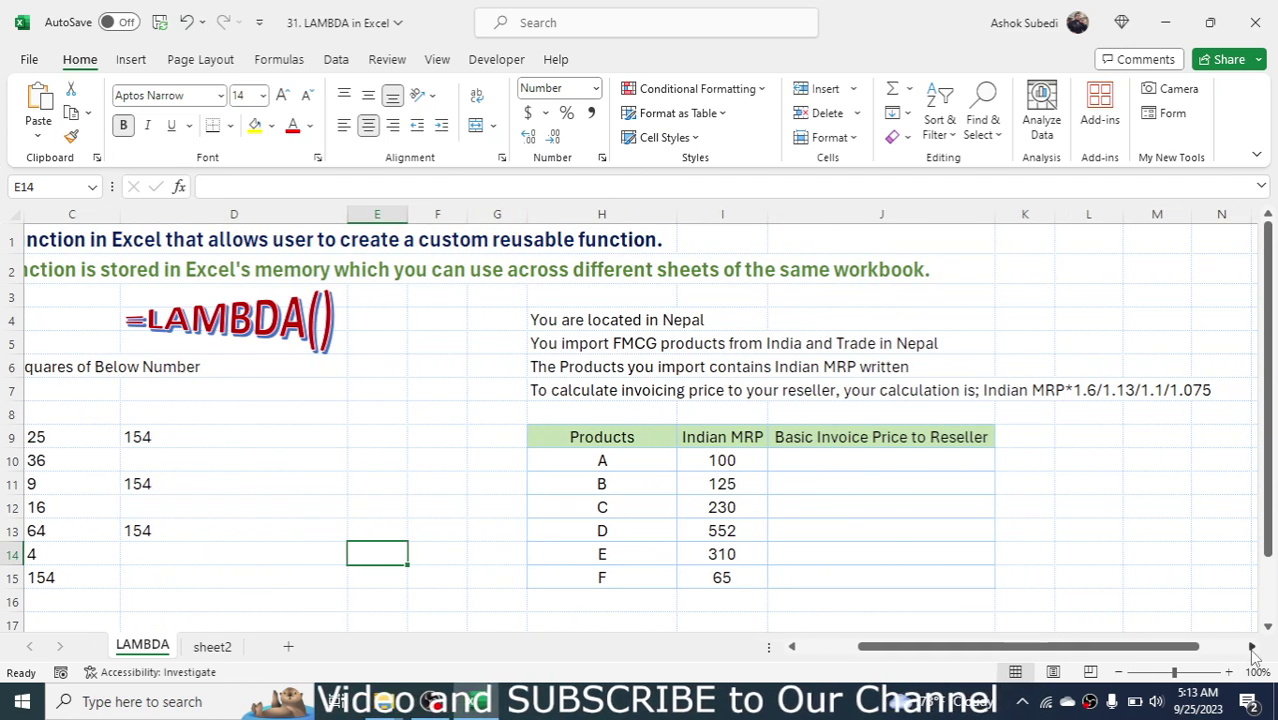
left_click(1252, 647)
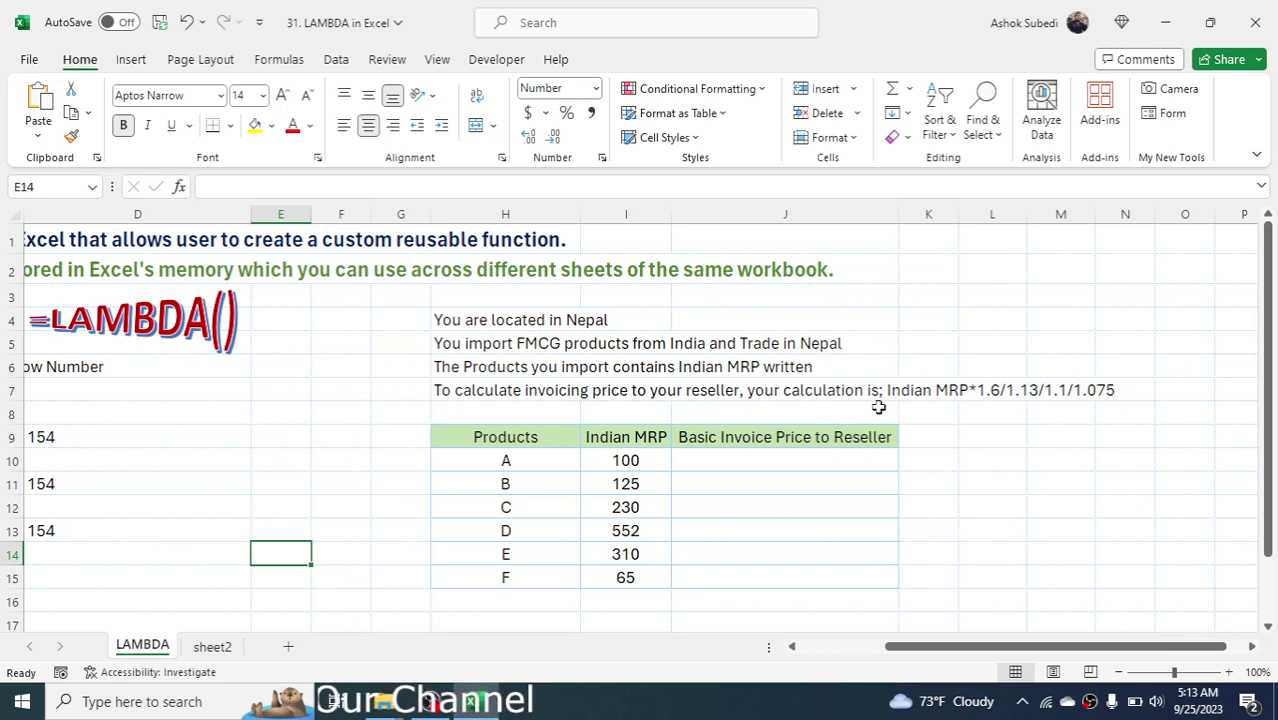
left_click(770, 455)
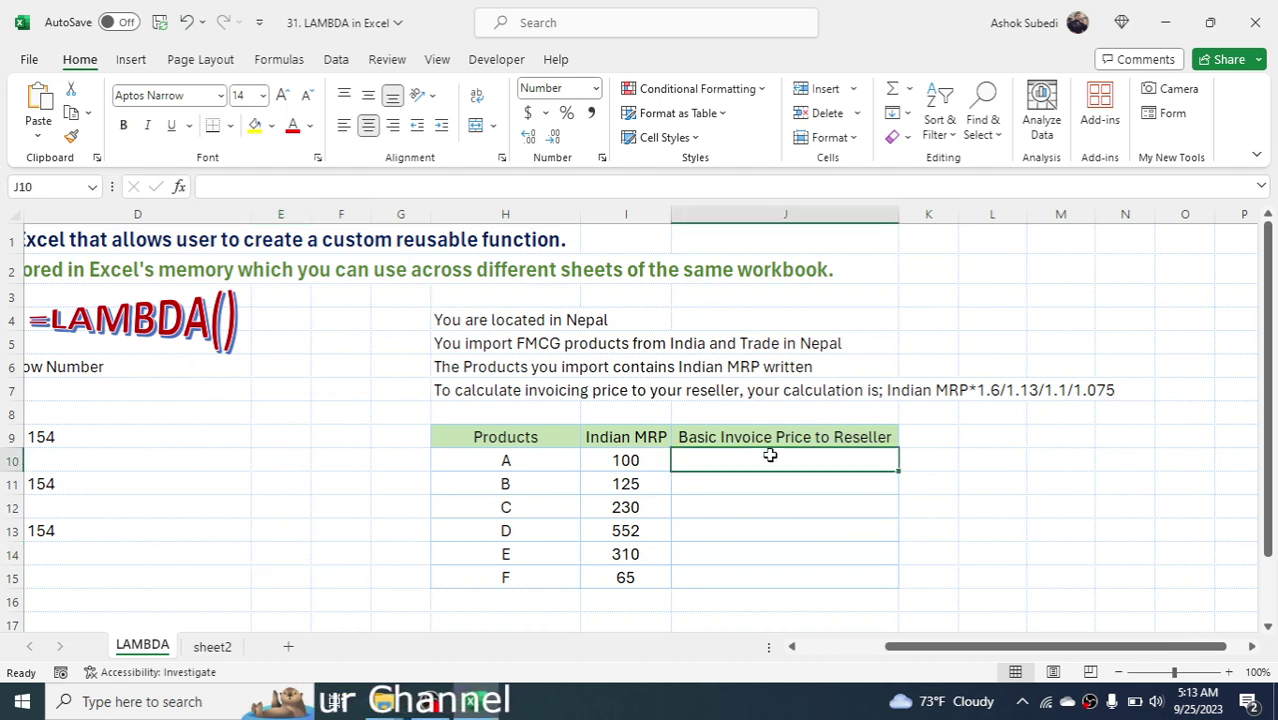
left_click(627, 460)
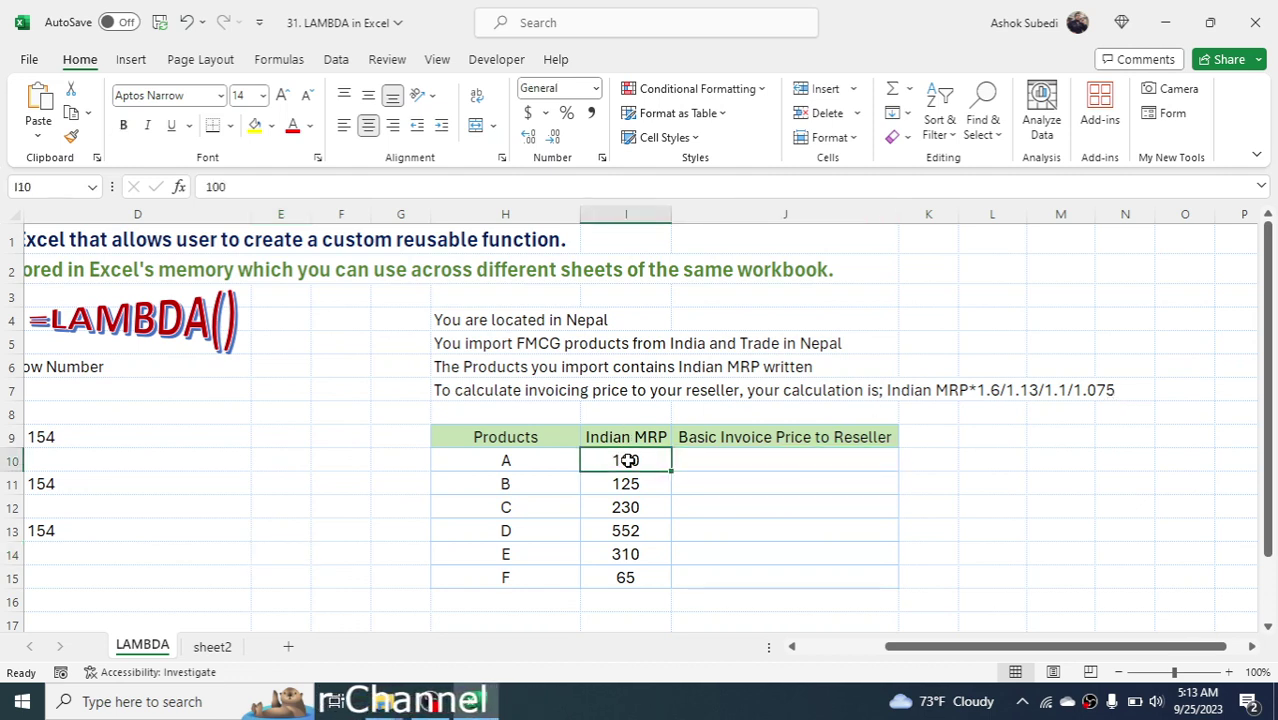
left_click(743, 464)
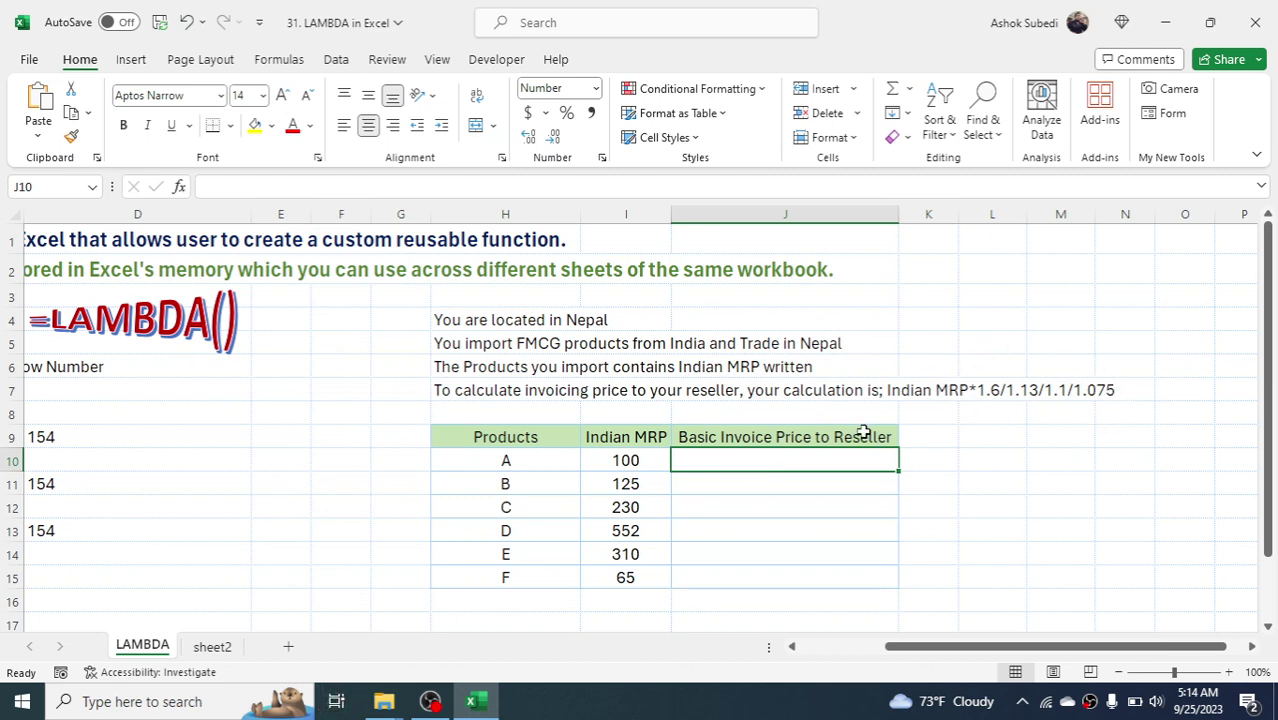
left_click(952, 458)
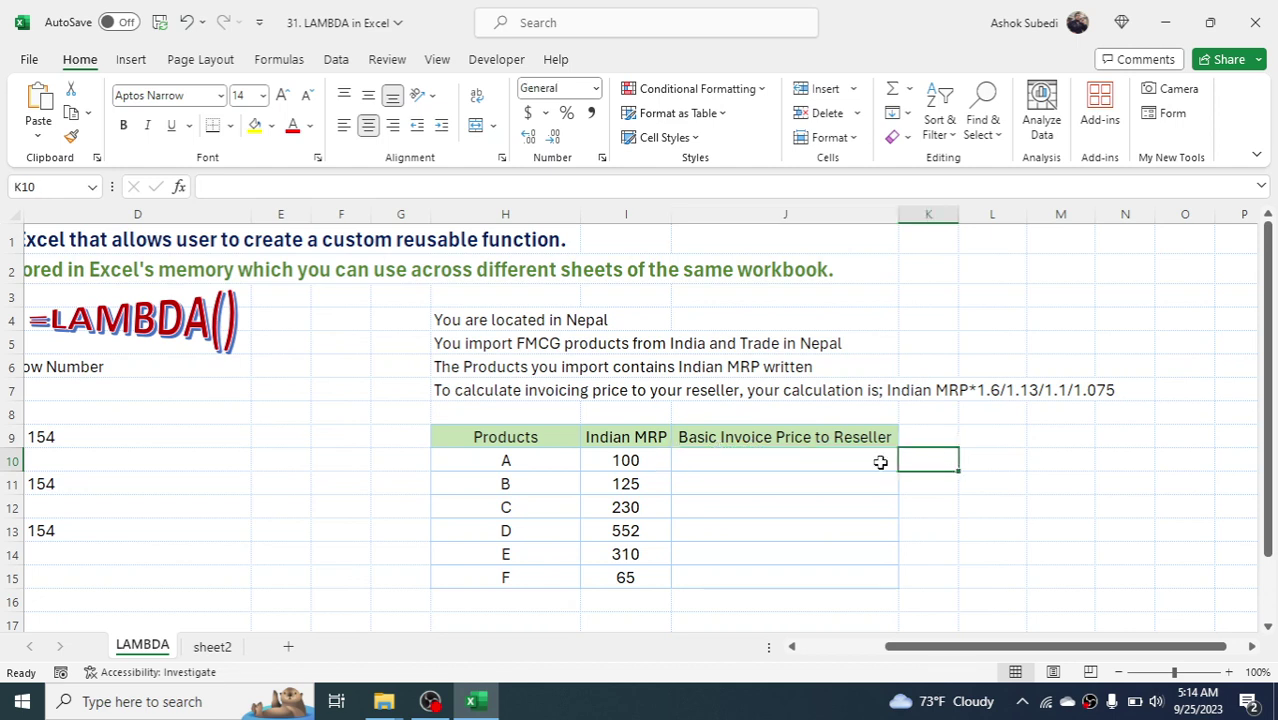
- Review the custom functions already saved in the workbook's Name Manager and close it
left_click(816, 462)
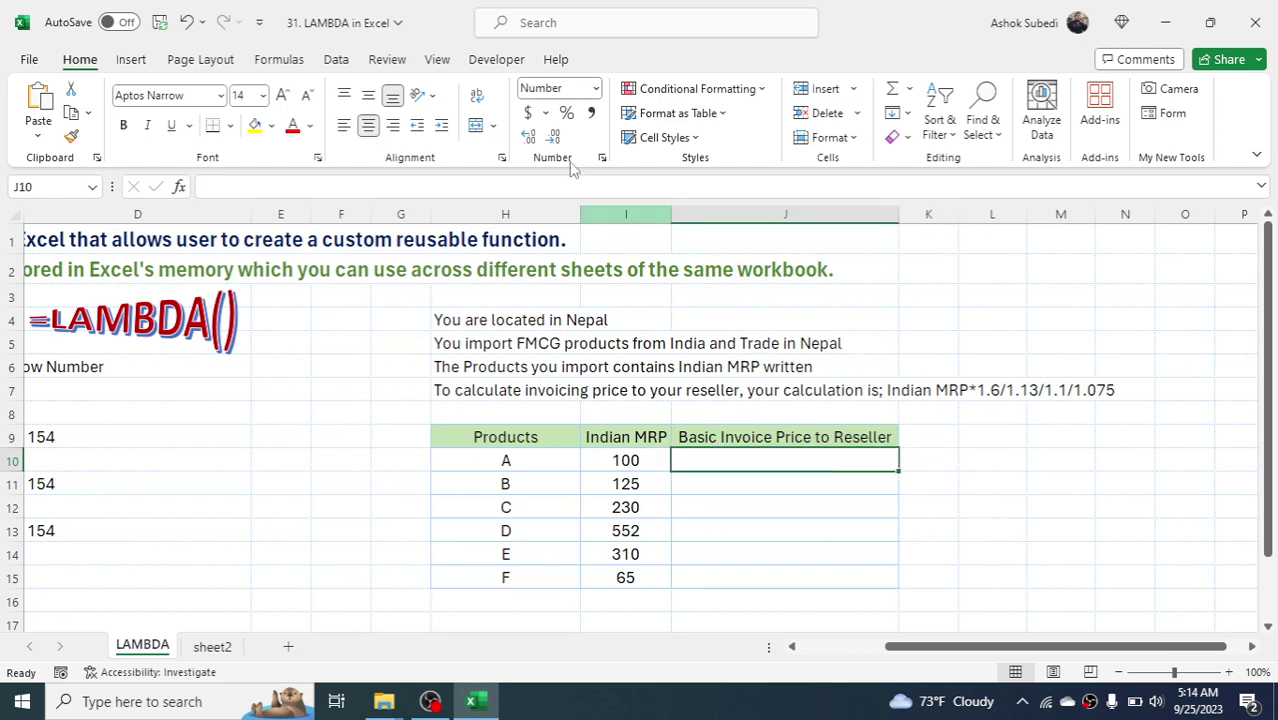
left_click(284, 60)
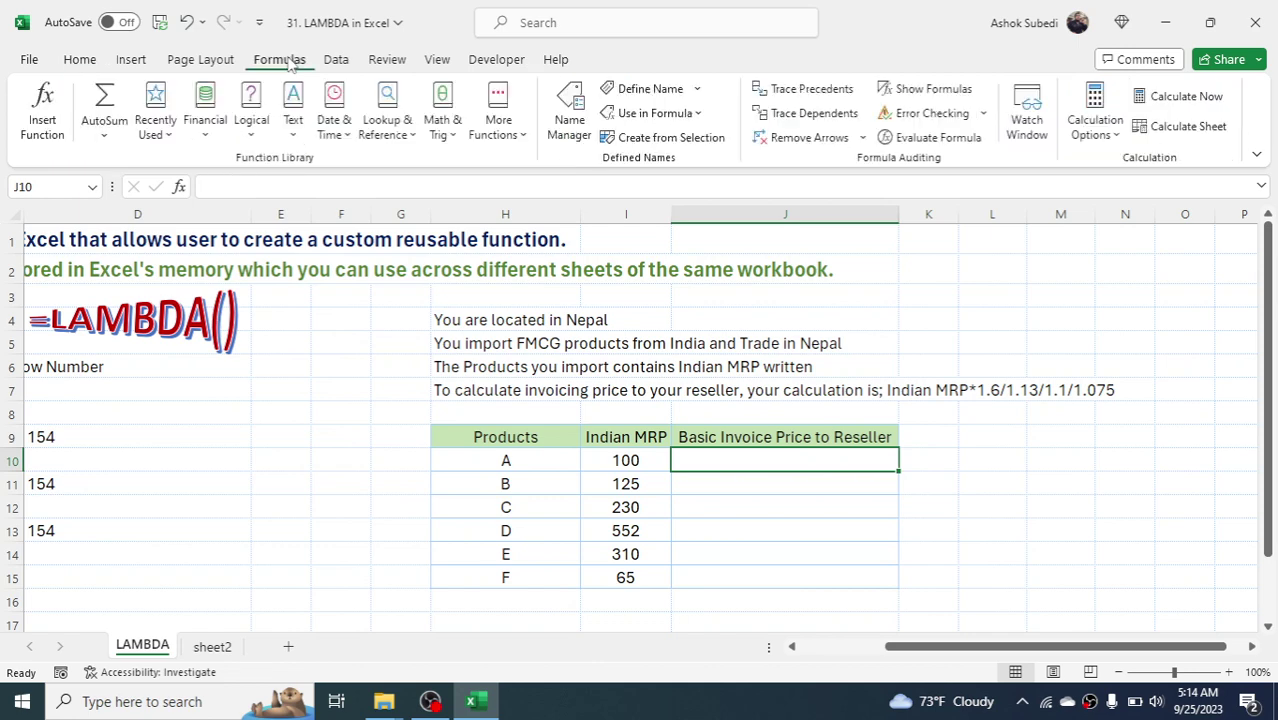
left_click(572, 118)
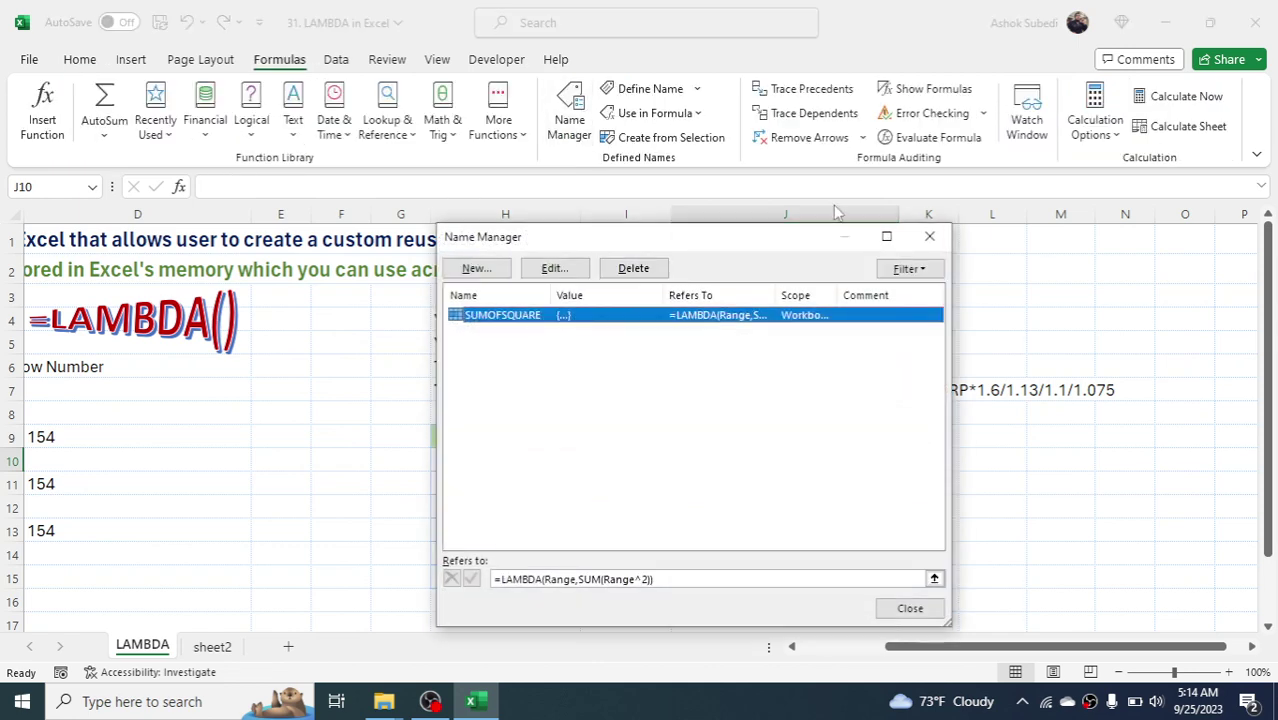
left_click(932, 238)
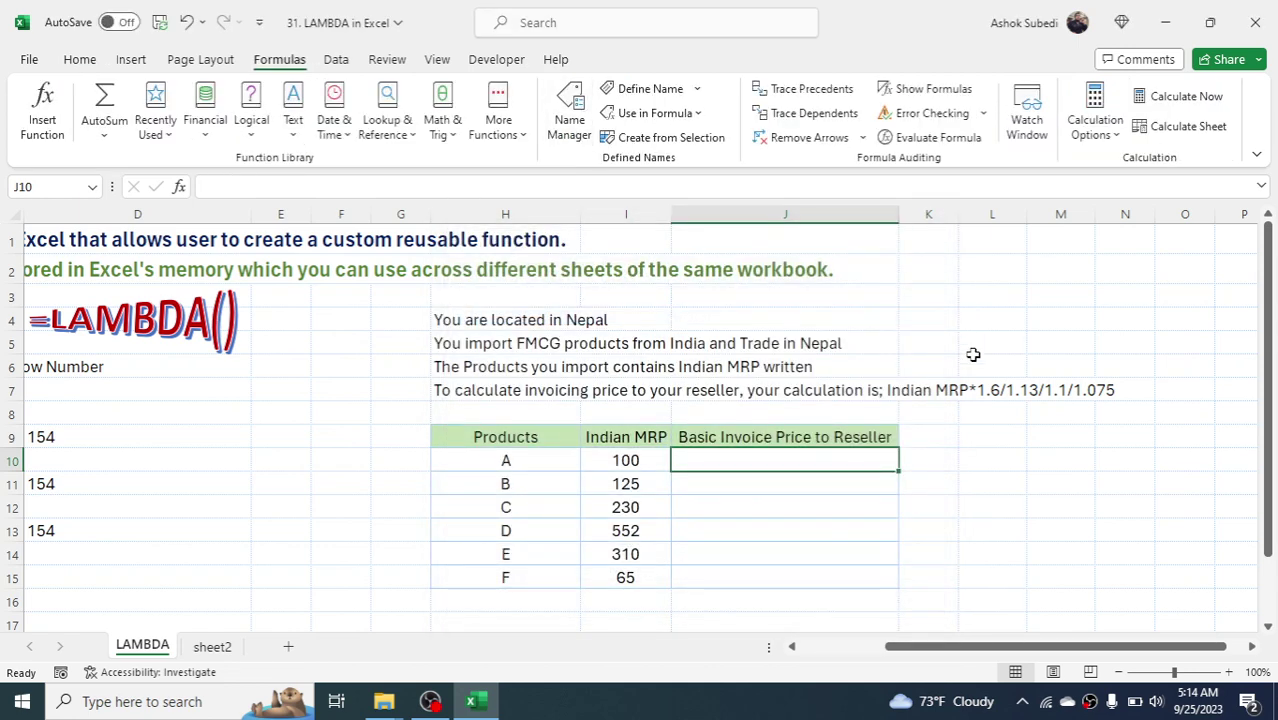
- Calculate product A's invoice price in L10 with =LAMBDA(IMRP,IMRP*1.6/1.13/1.1/1.075)(I10)
left_click(993, 458)
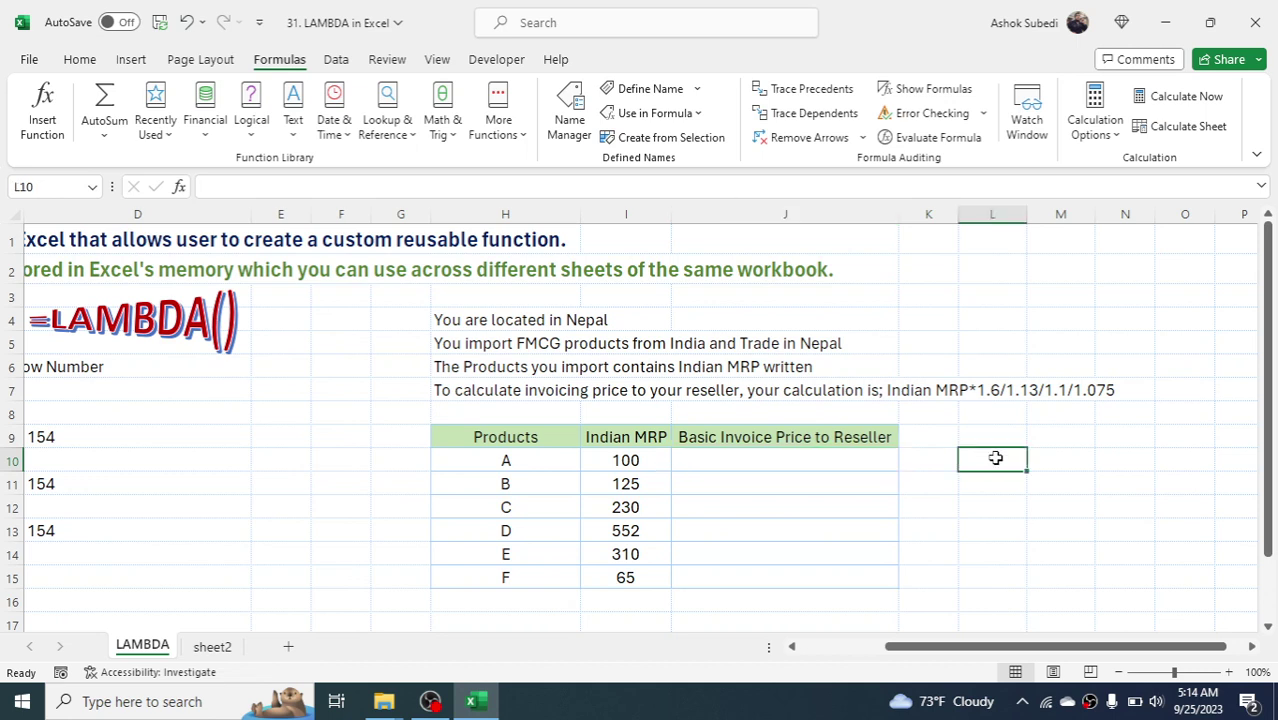
type("=LAMB")
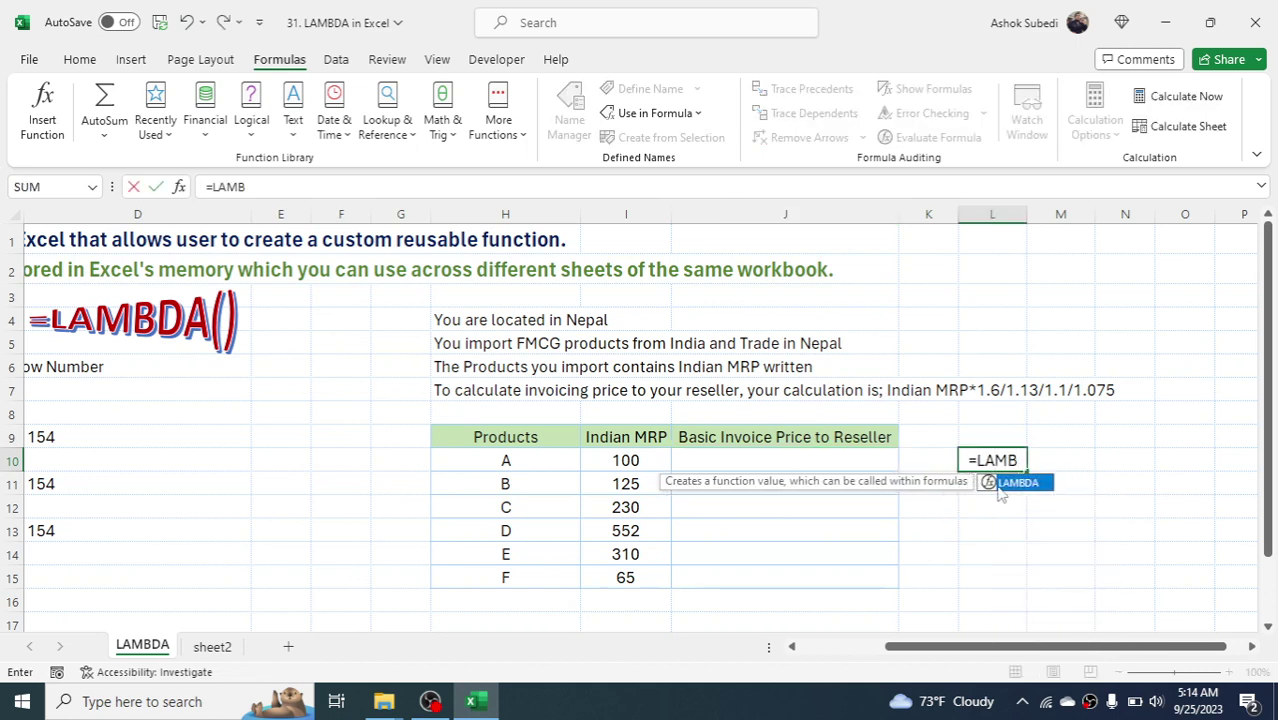
double_click(1010, 490)
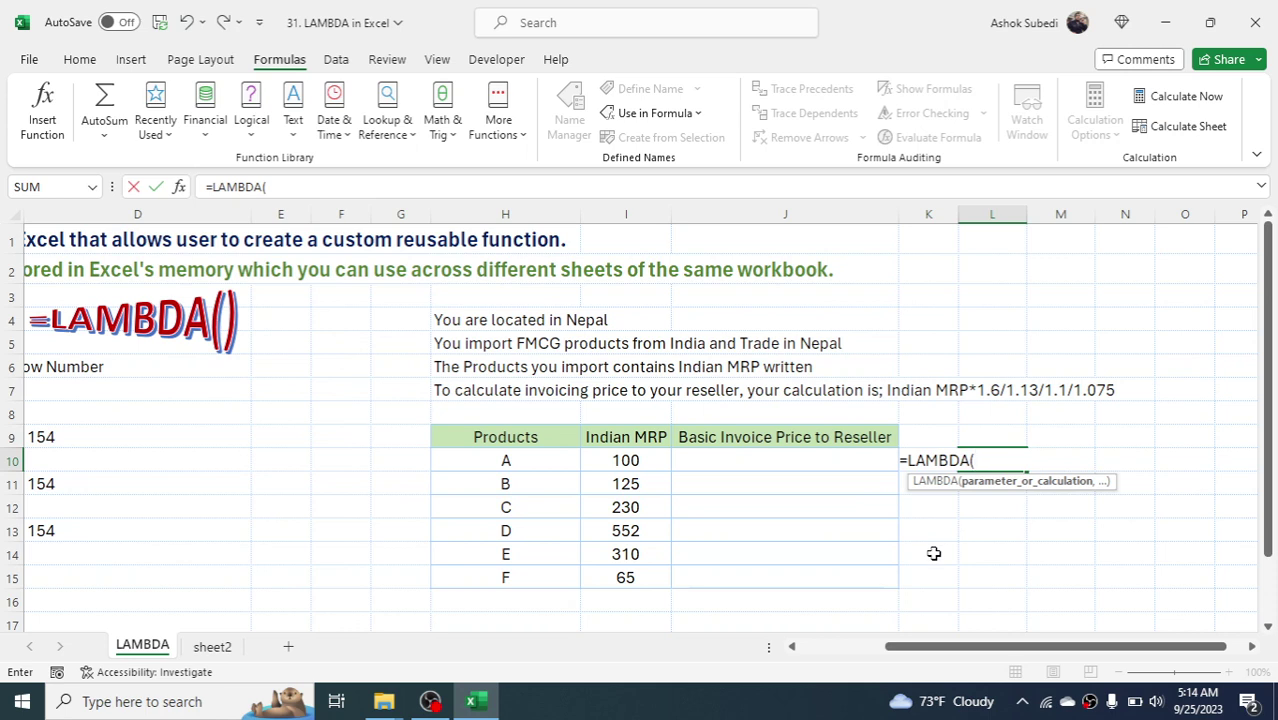
type("MRP")
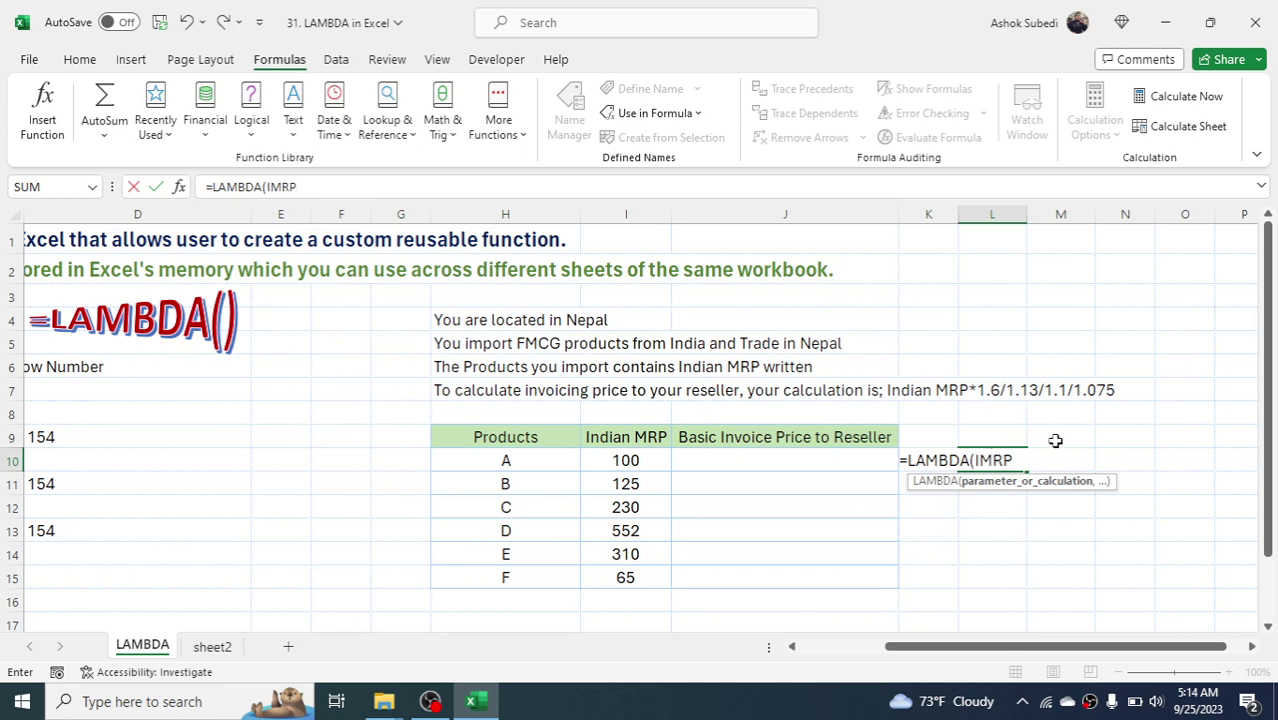
type(",")
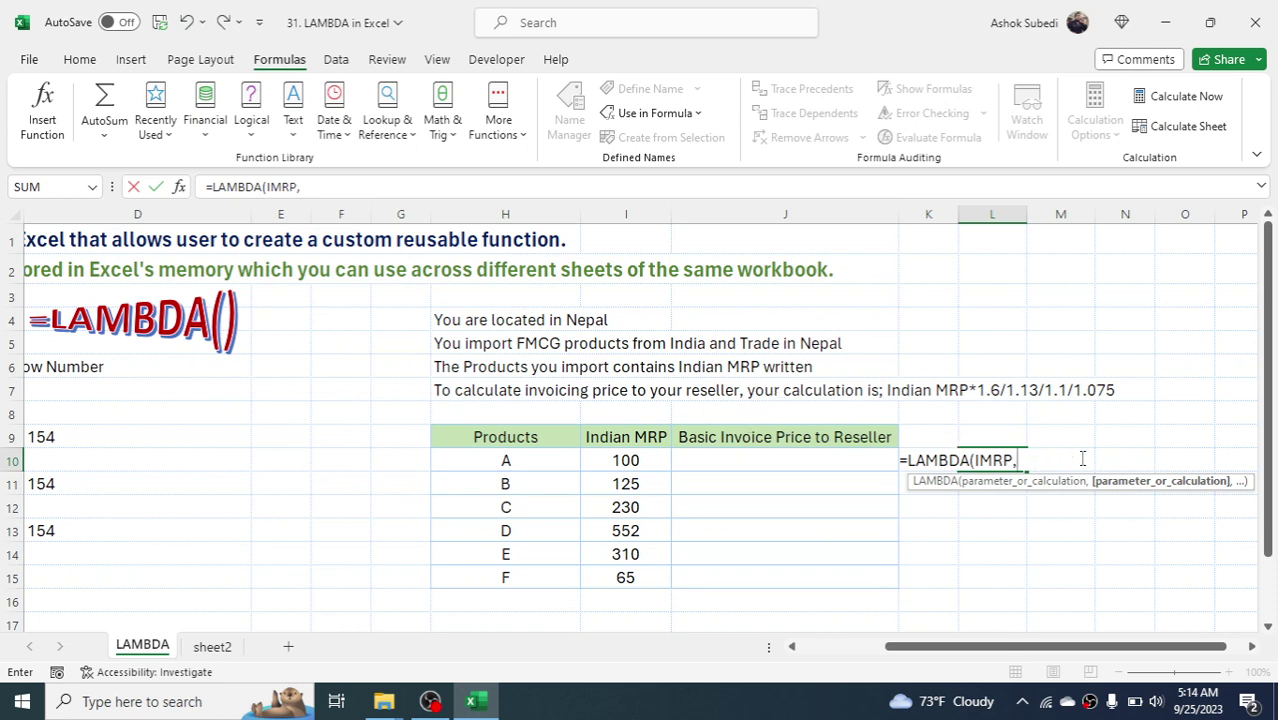
type("IMRP")
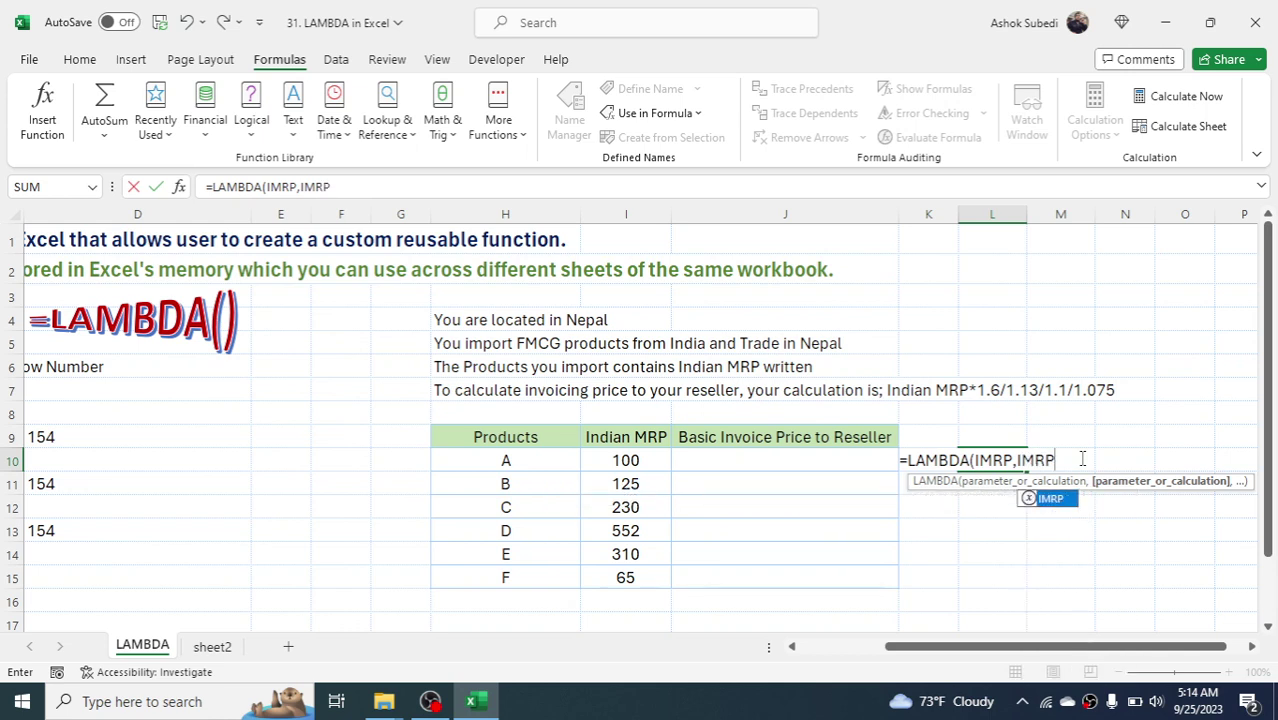
type("*")
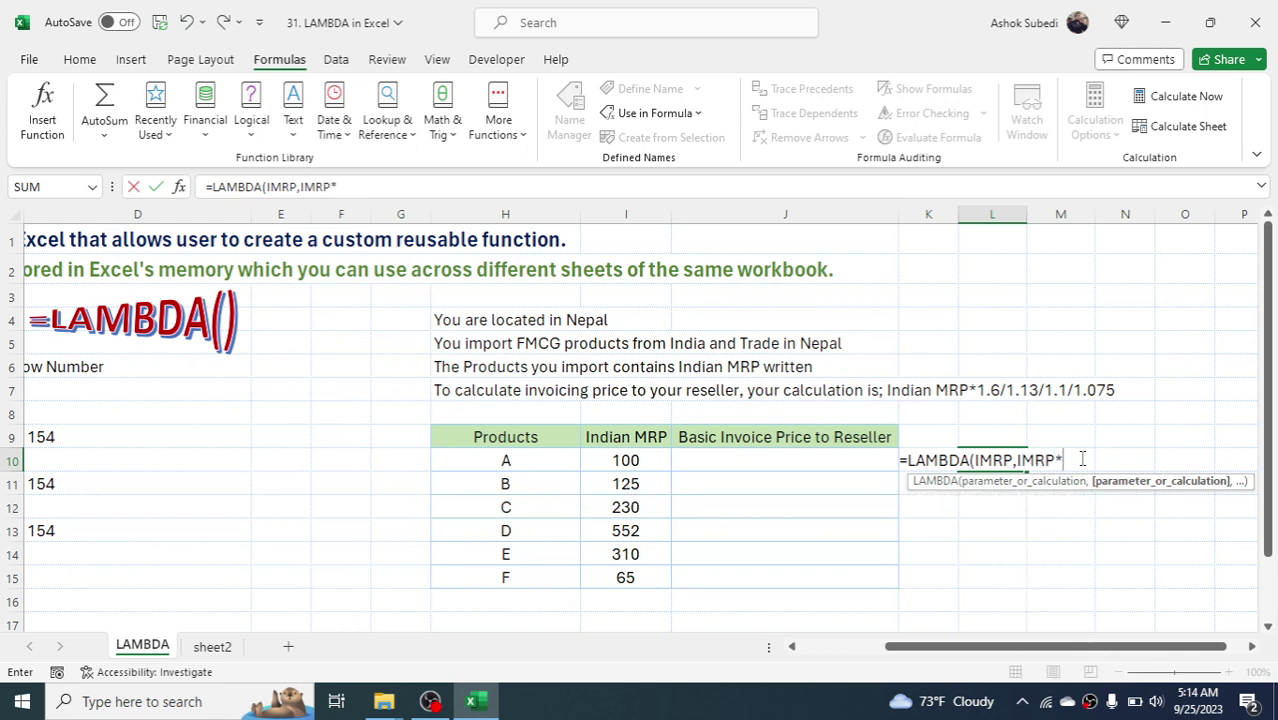
type("1.6/")
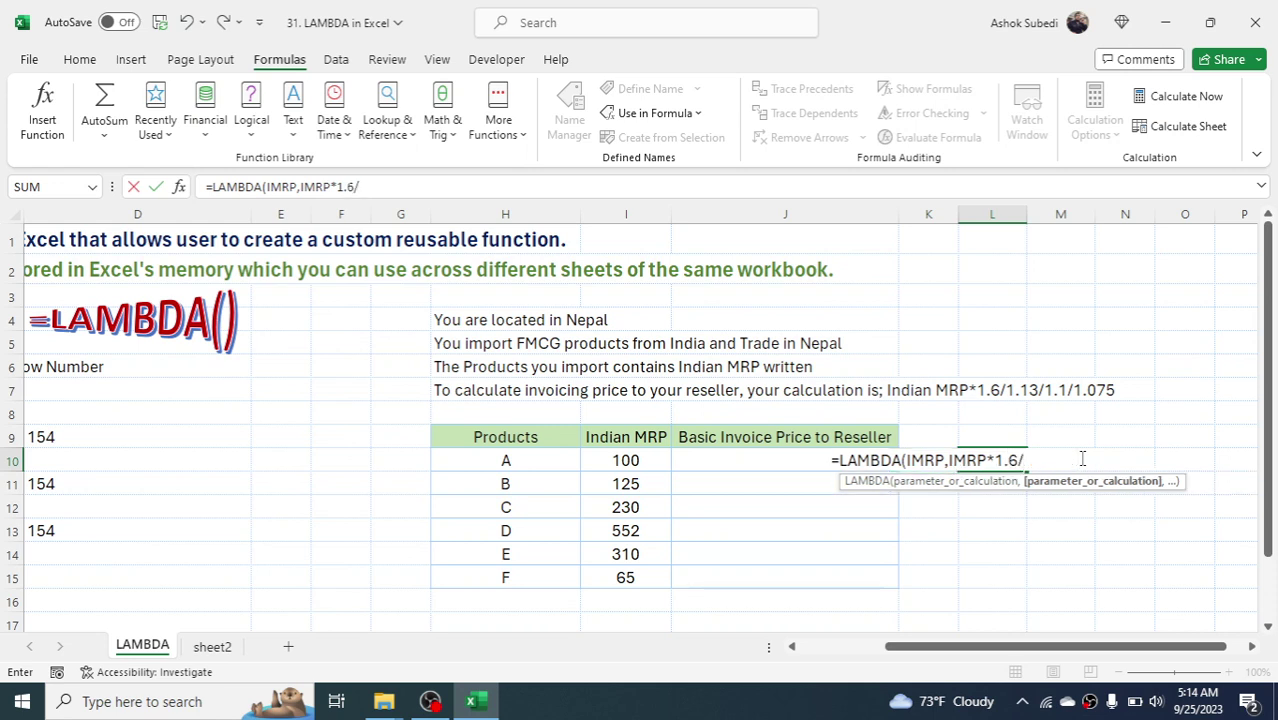
type("1.13/1.1")
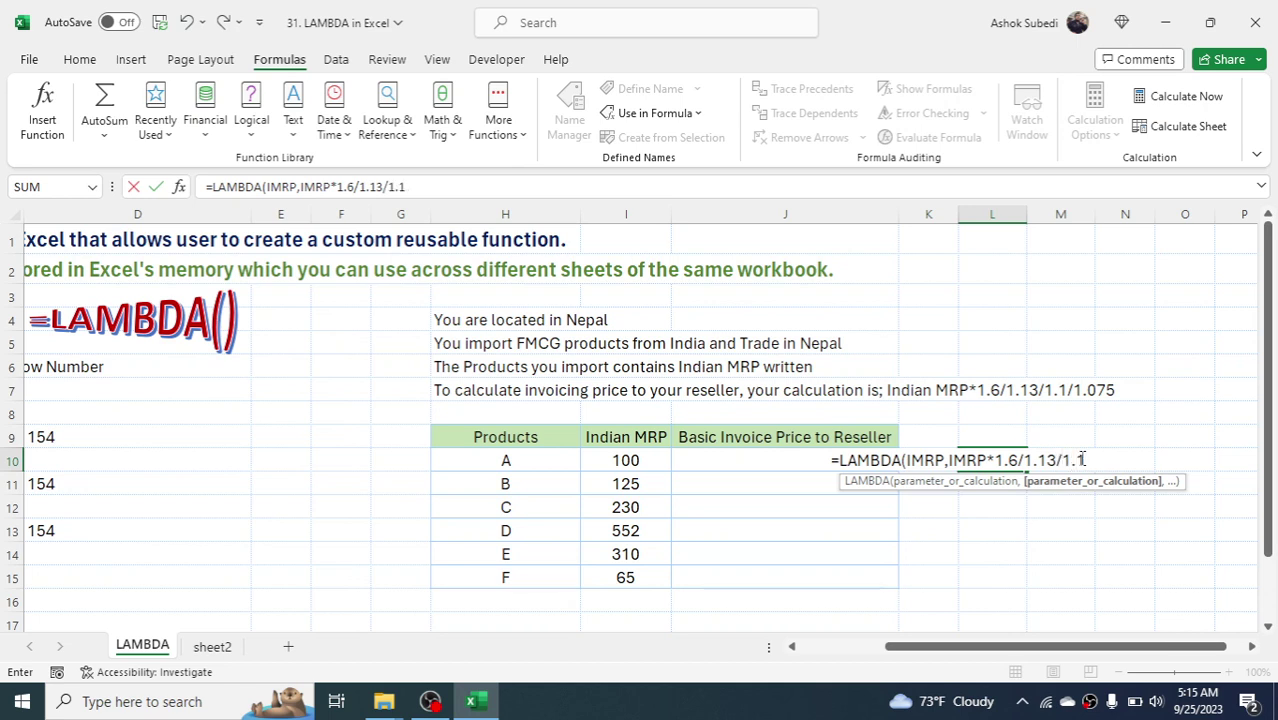
type("/1.075)(")
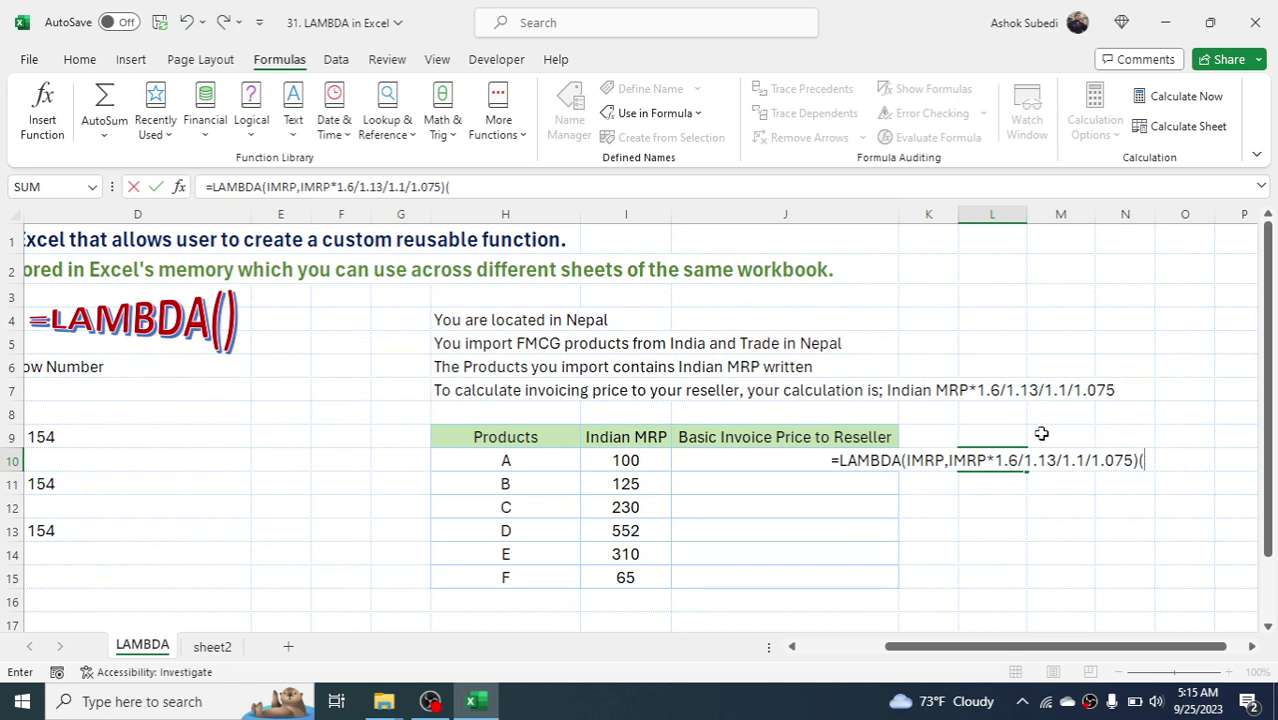
left_click(633, 458)
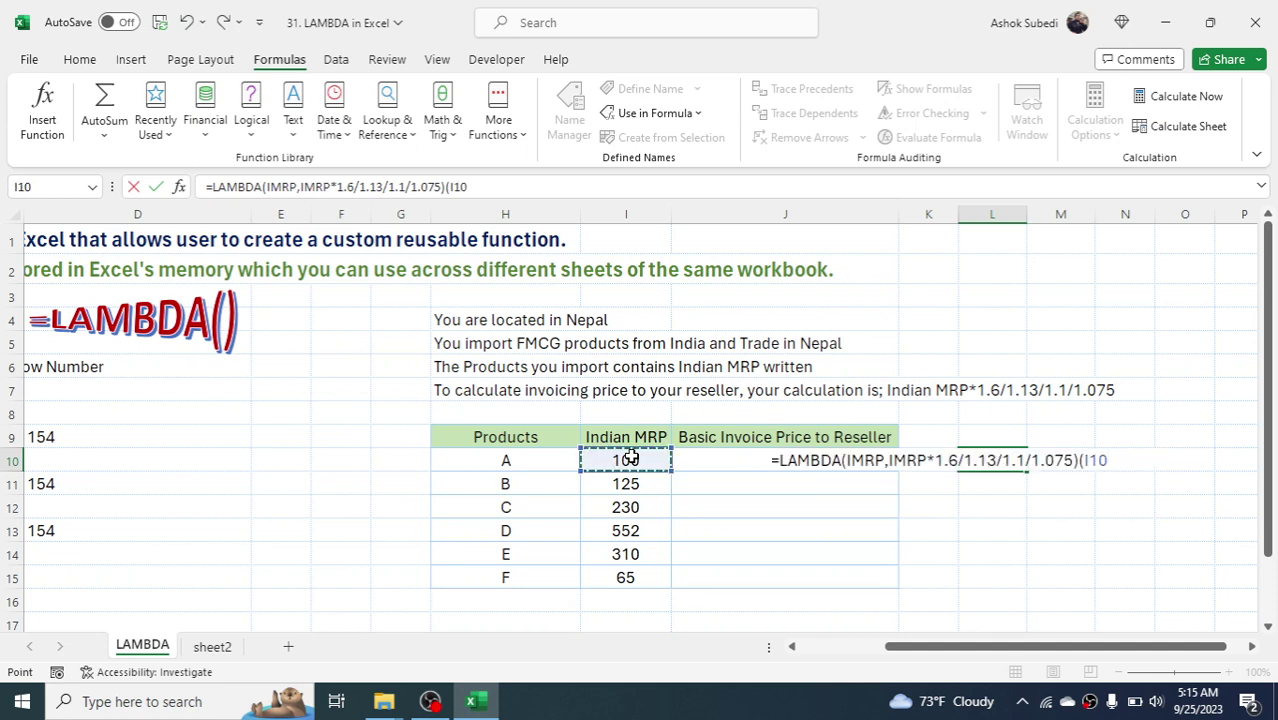
type(")")
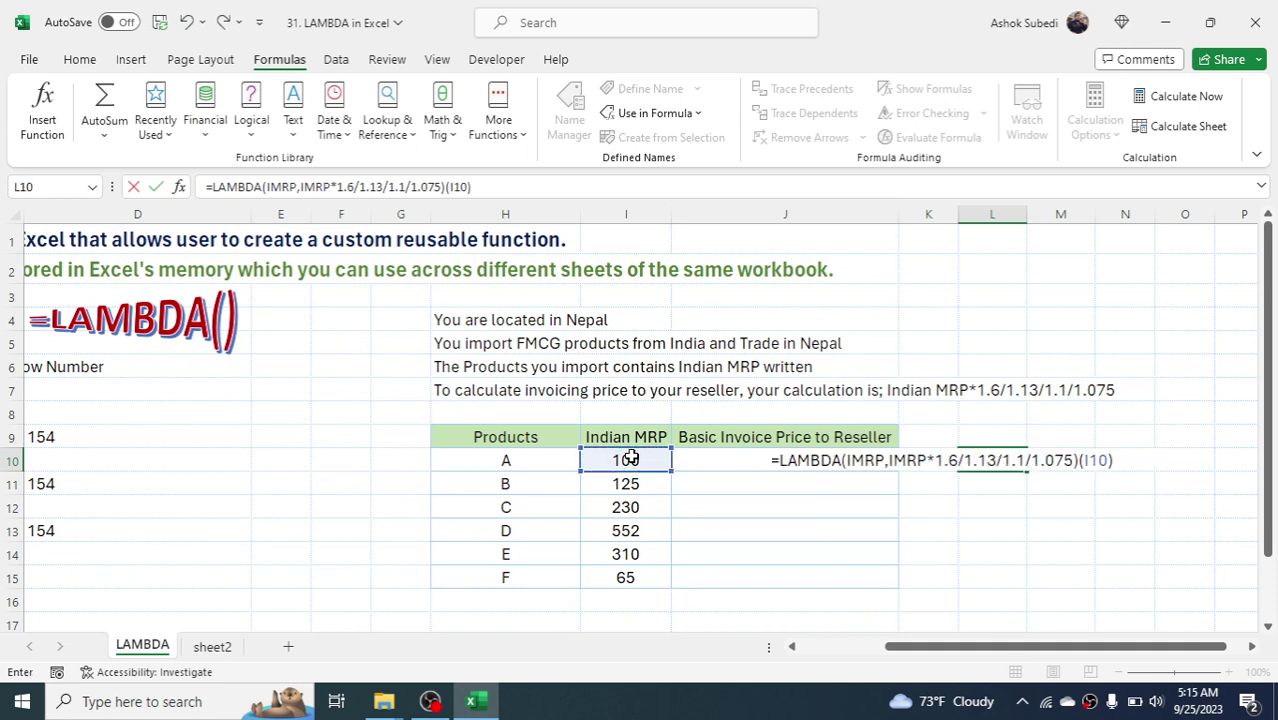
key("Return")
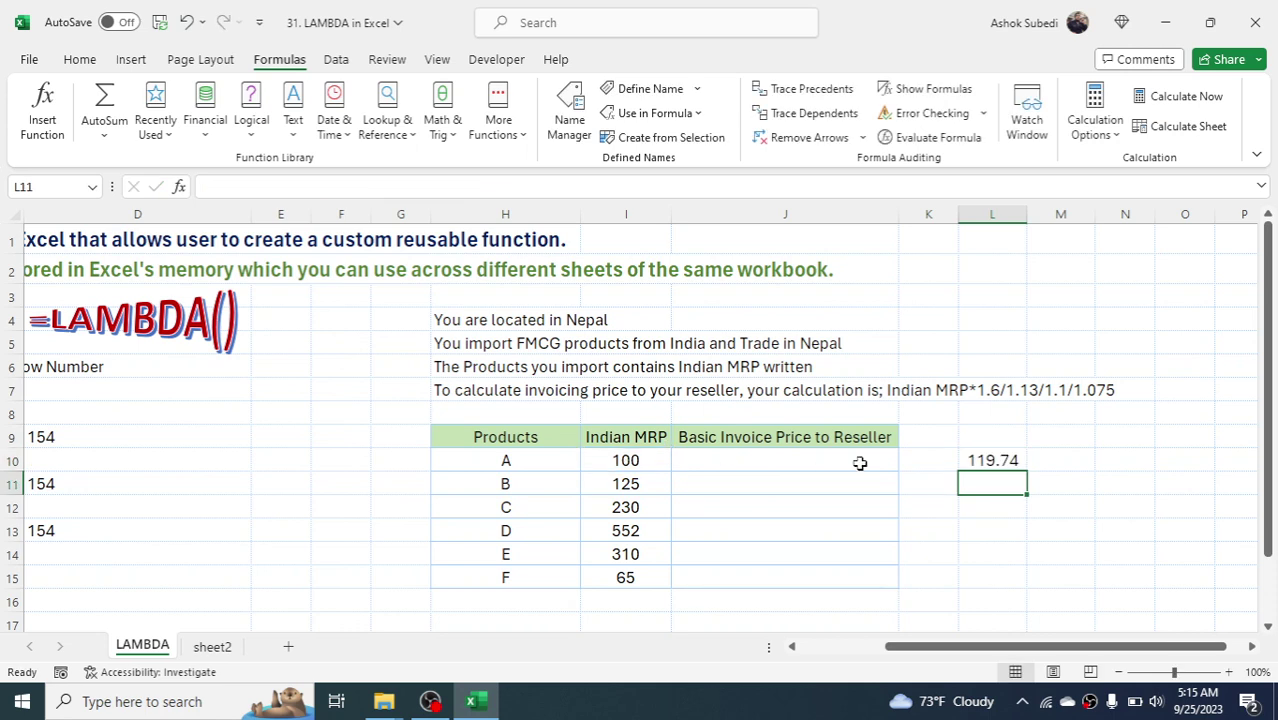
left_click(999, 461)
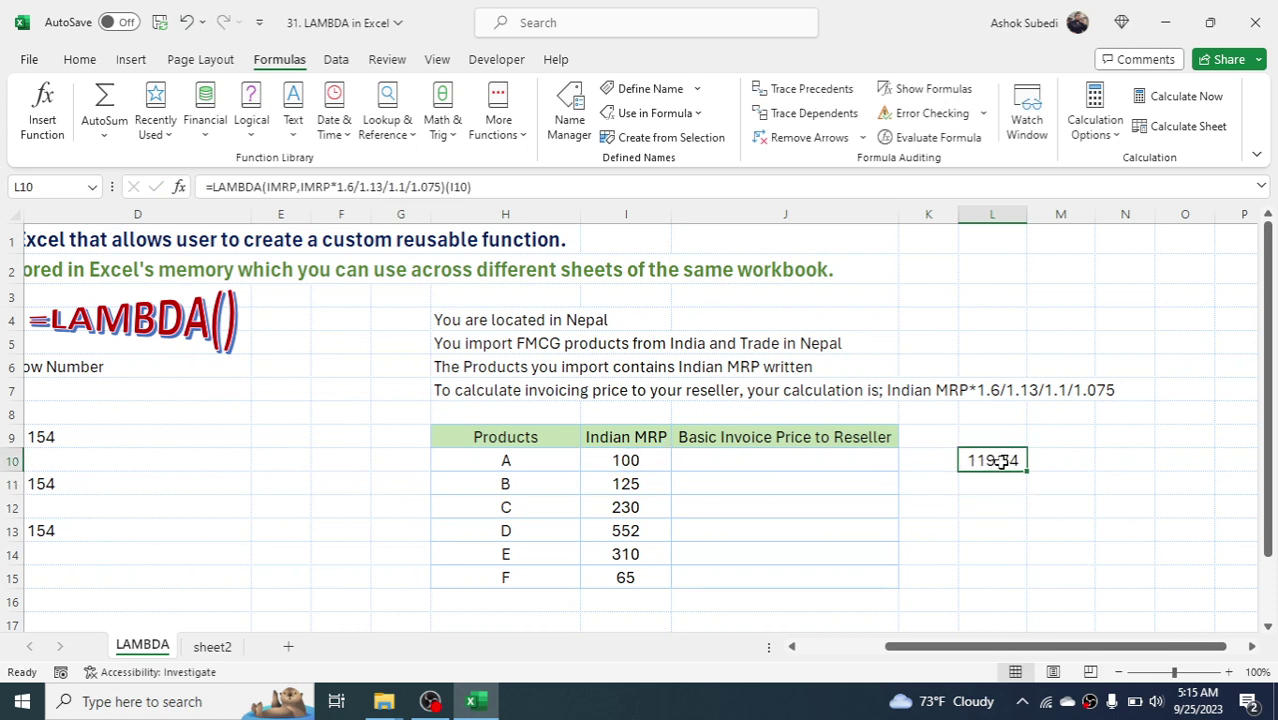
- Cross-check product A's price with the direct formula =I10*1.6/1.13/1.1/1.075 in J10 and clear the cell again
left_click(840, 458)
type("=")
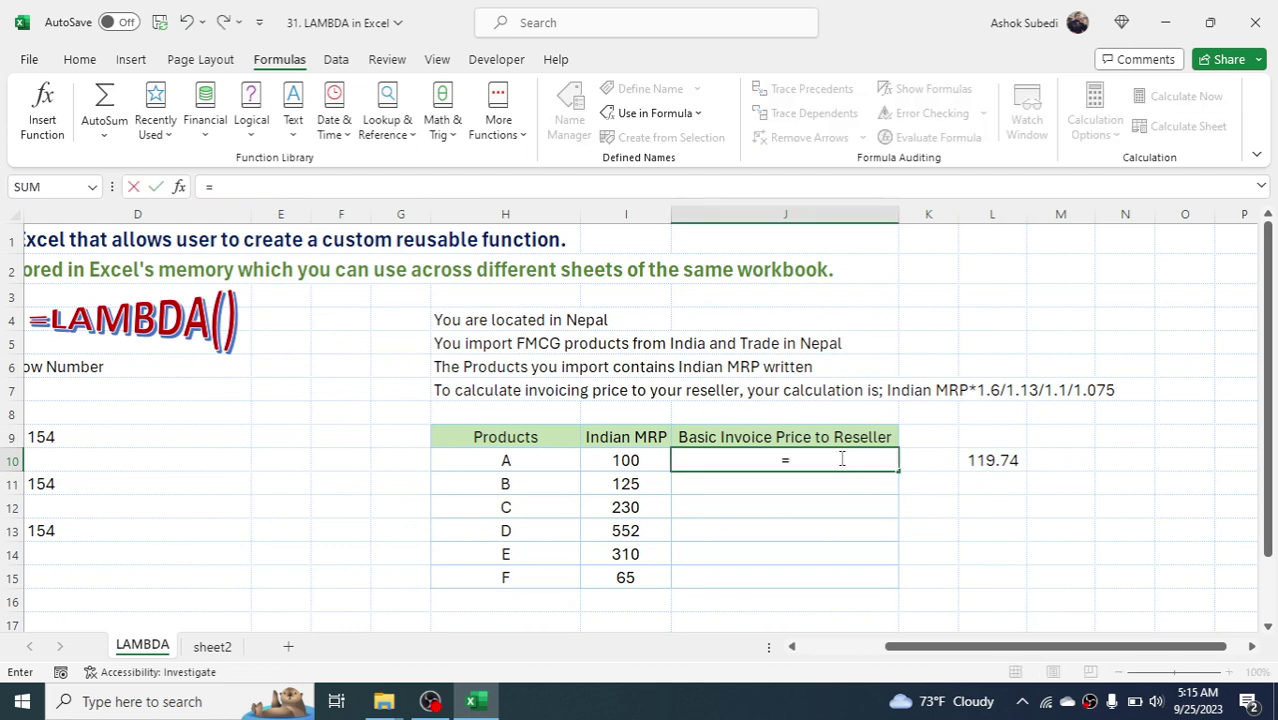
left_click(644, 456)
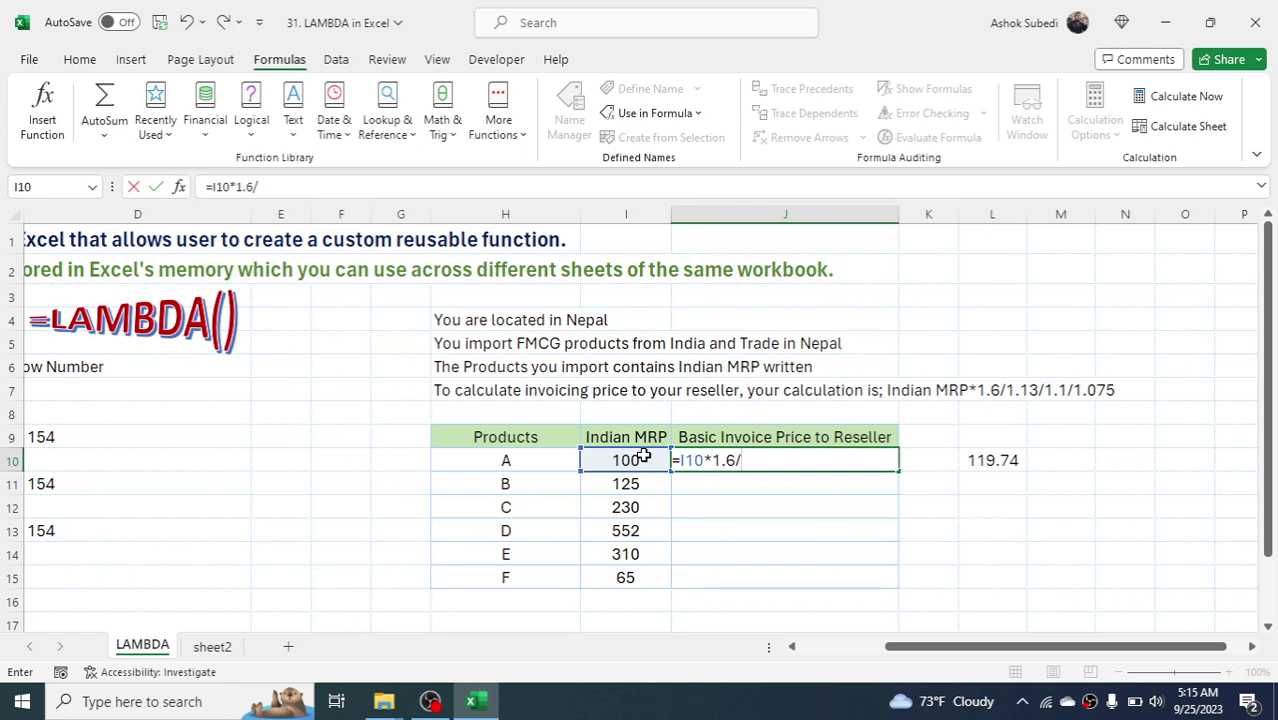
type("*1.6/1.13/1.1/")
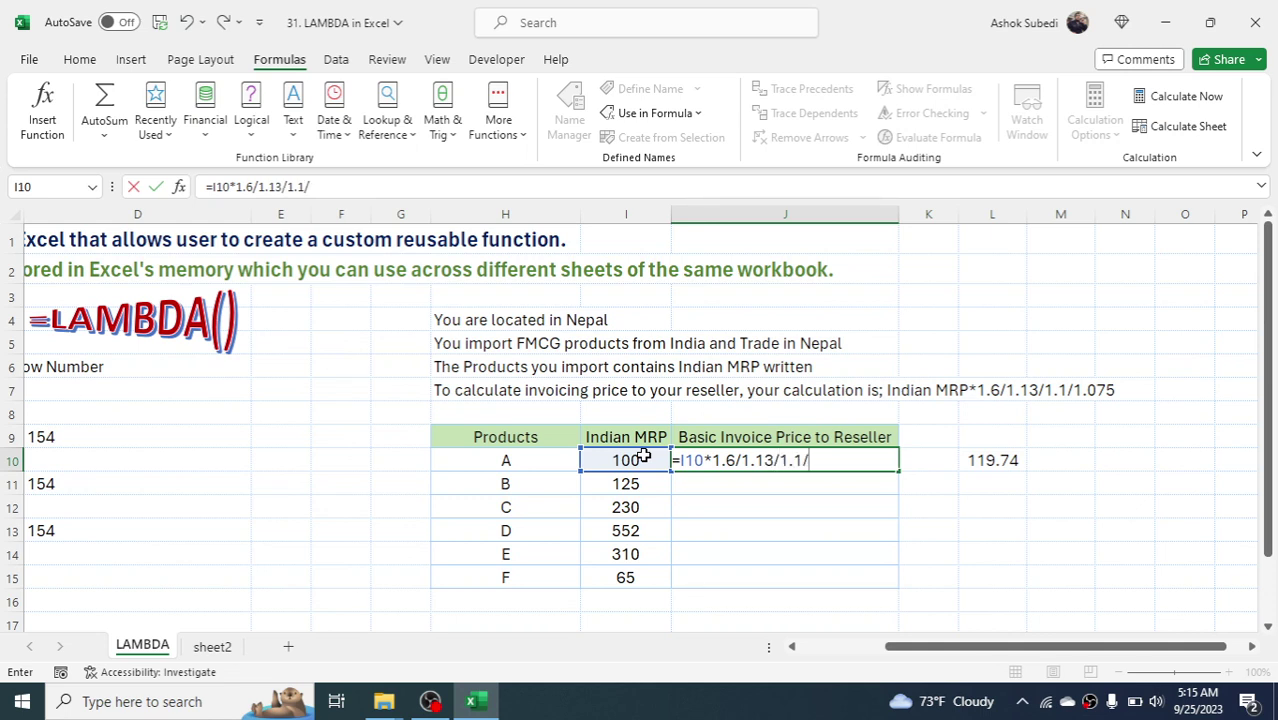
type("1.075")
key("Return")
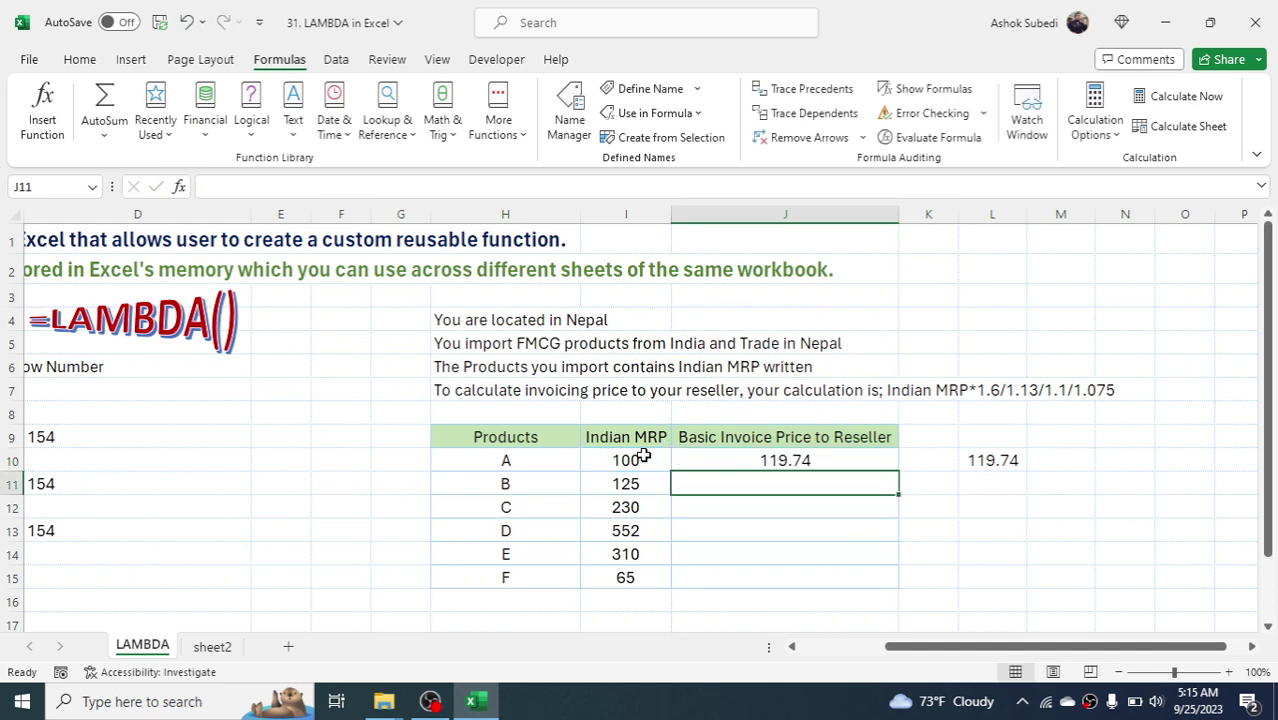
left_click(775, 463)
key("Delete")
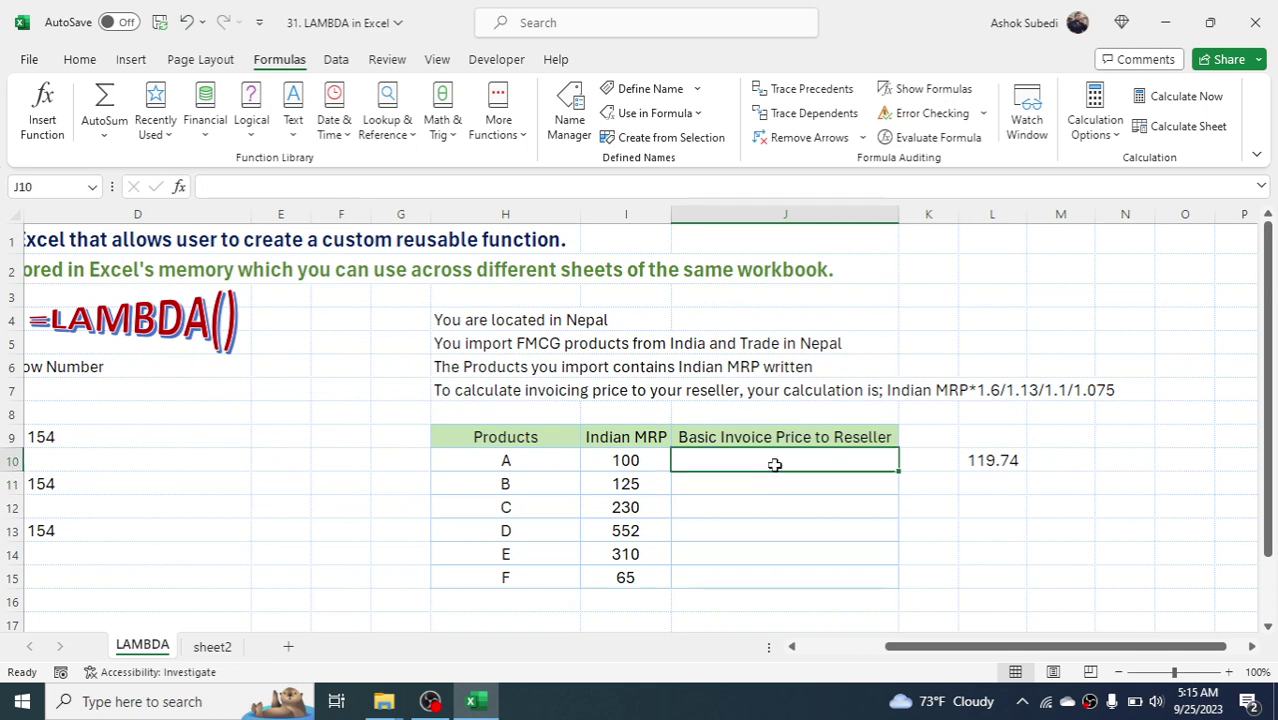
- Remove the trailing (I10) argument from the formula in L10, leaving =LAMBDA(IMRP,IMRP*1.6/1.13/1.1/1.075)
left_click(995, 459)
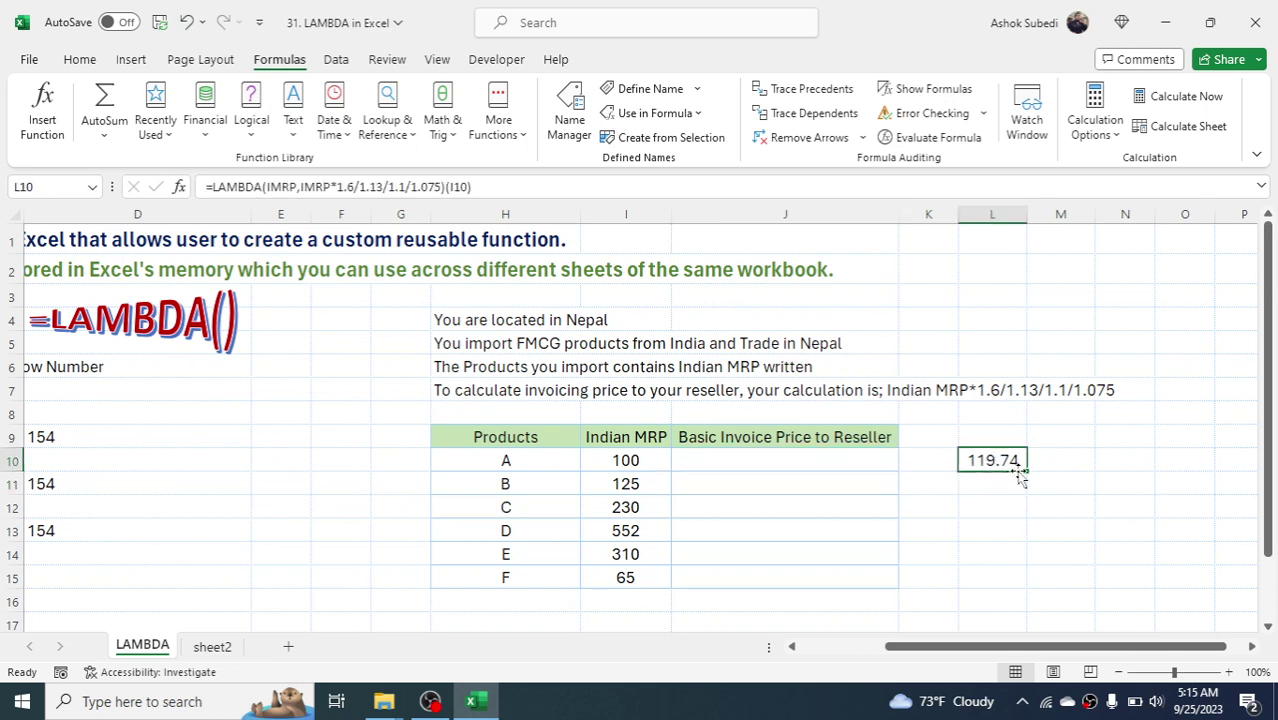
double_click(1001, 461)
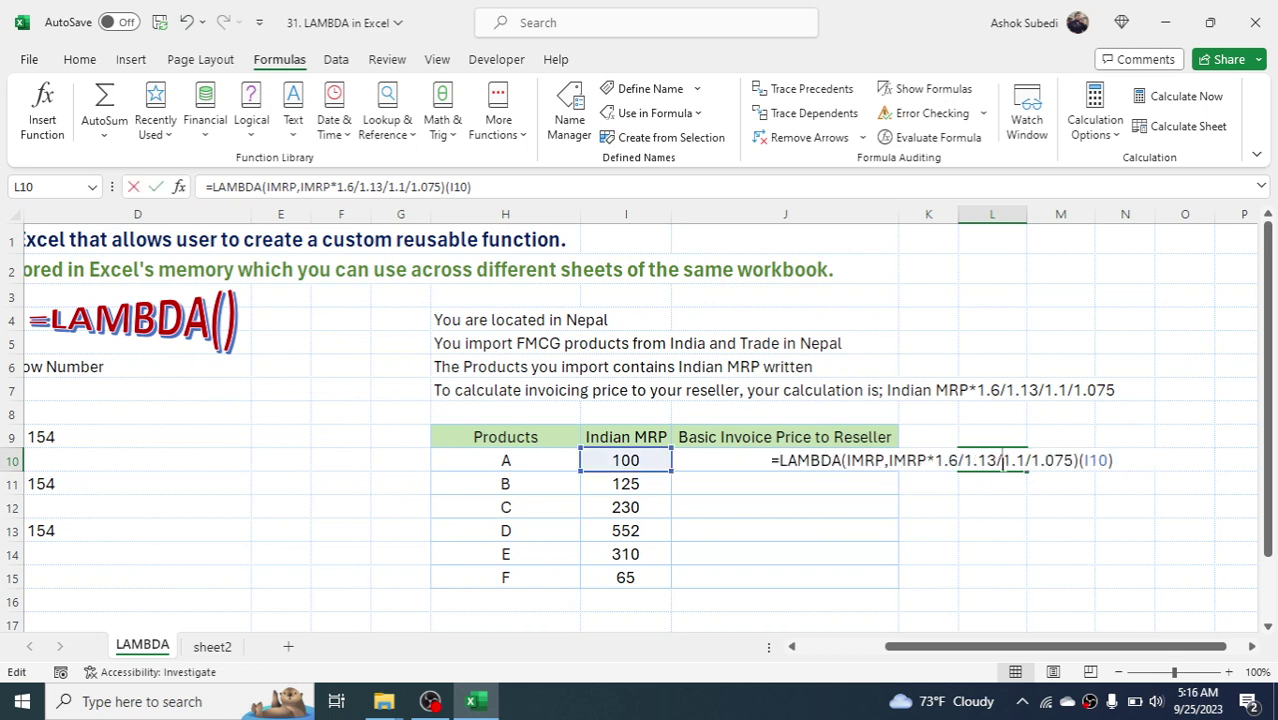
left_click(1114, 461)
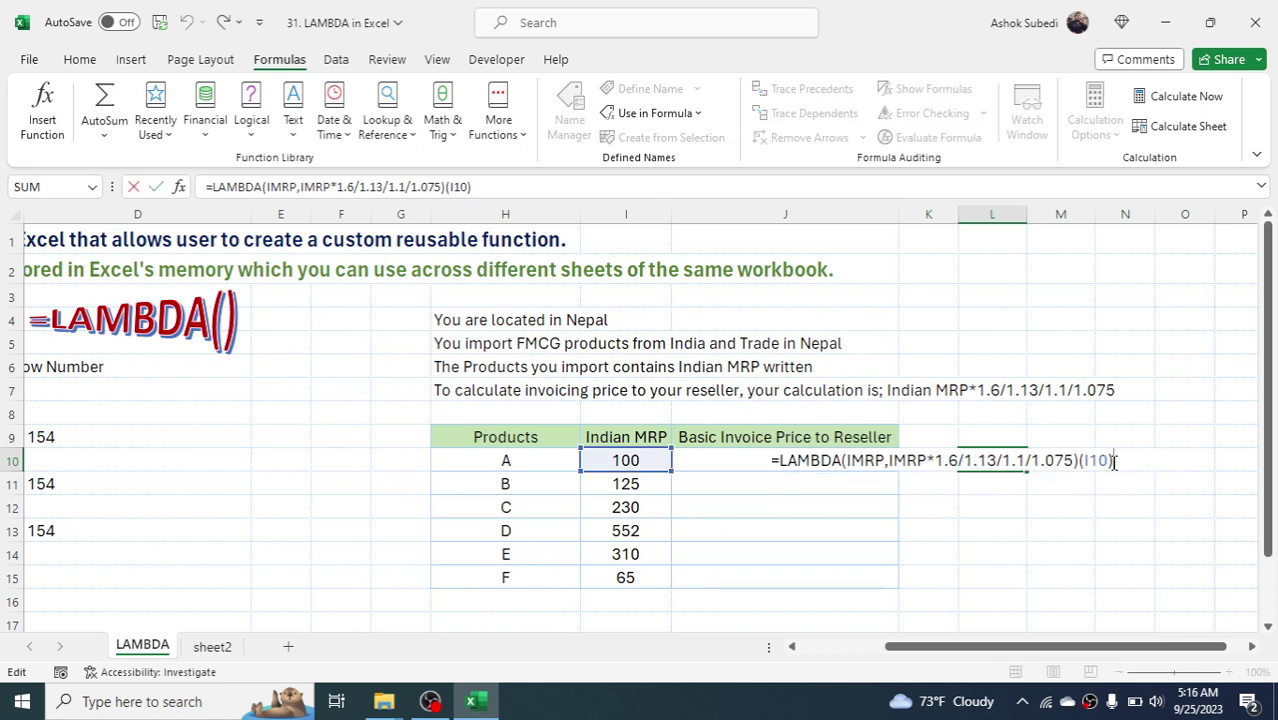
key("BackSpace")
key("BackSpace")
key("BackSpace")
key("BackSpace")
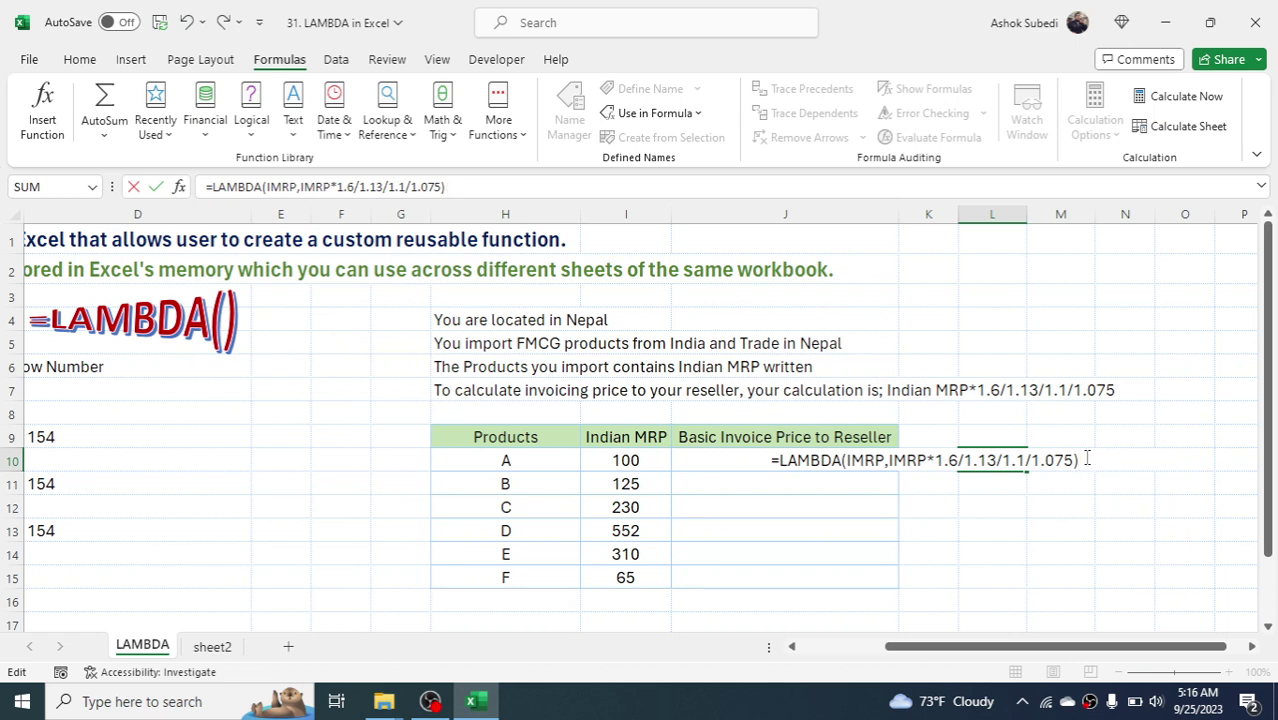
- Copy the LAMBDA formula from L10 and set a new workbook-scoped name to refer to LAMBDA(IMRP,IMRP*1.6/1.13/1.1/1.075)
left_click_drag(1081, 460, 779, 466)
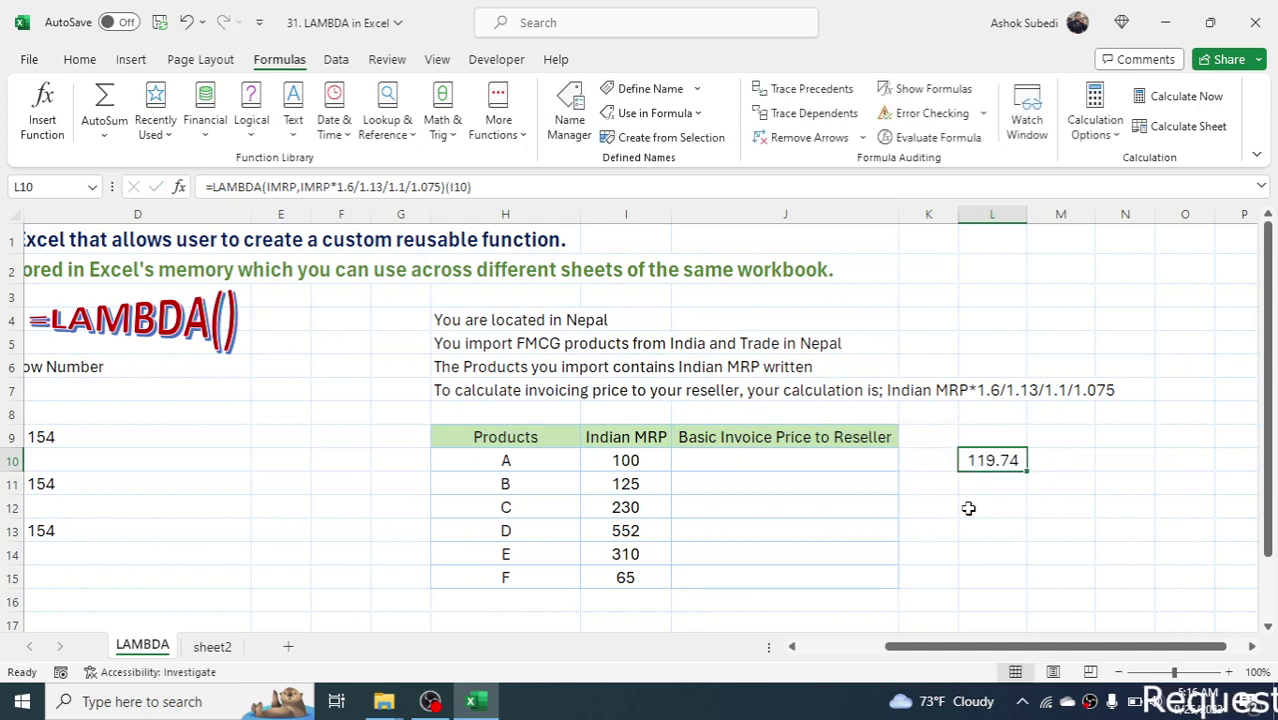
left_click(575, 124)
left_click(486, 270)
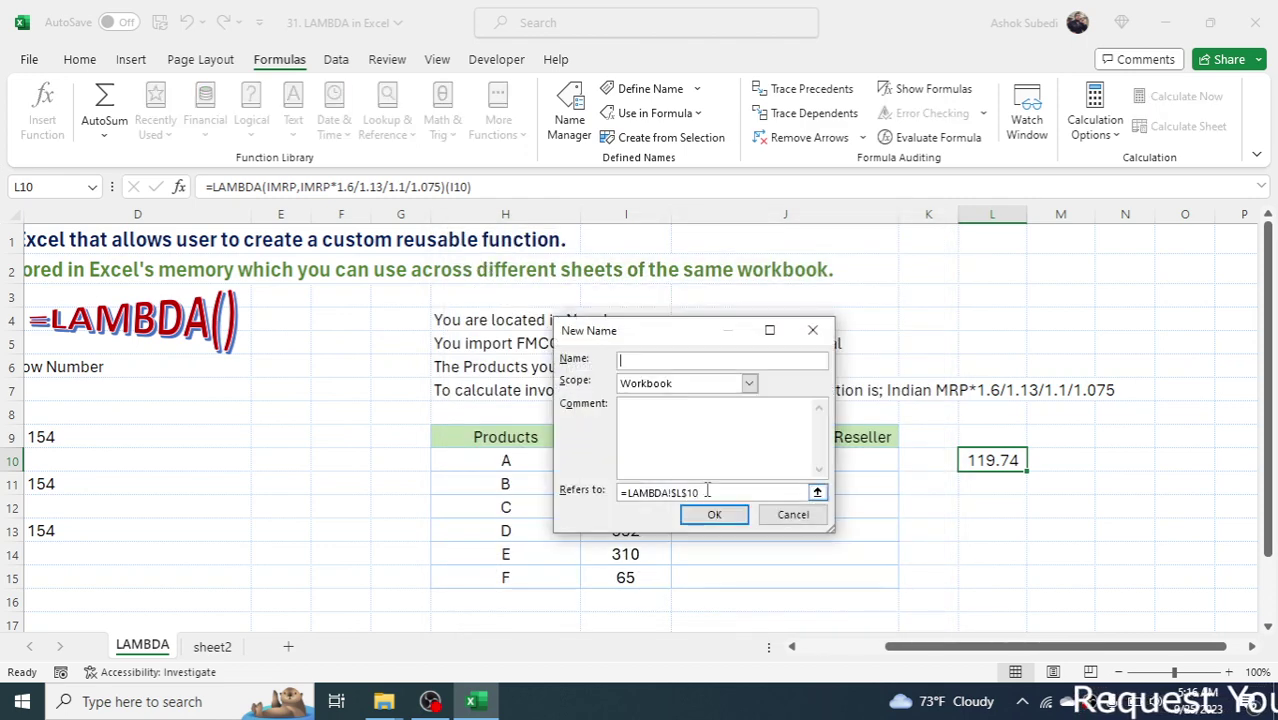
key("BackSpace")
key("BackSpace")
key("BackSpace")
key("BackSpace")
key("BackSpace")
key("BackSpace")
key("BackSpace")
key("BackSpace")
key("BackSpace")
key("BackSpace")
key("BackSpace")
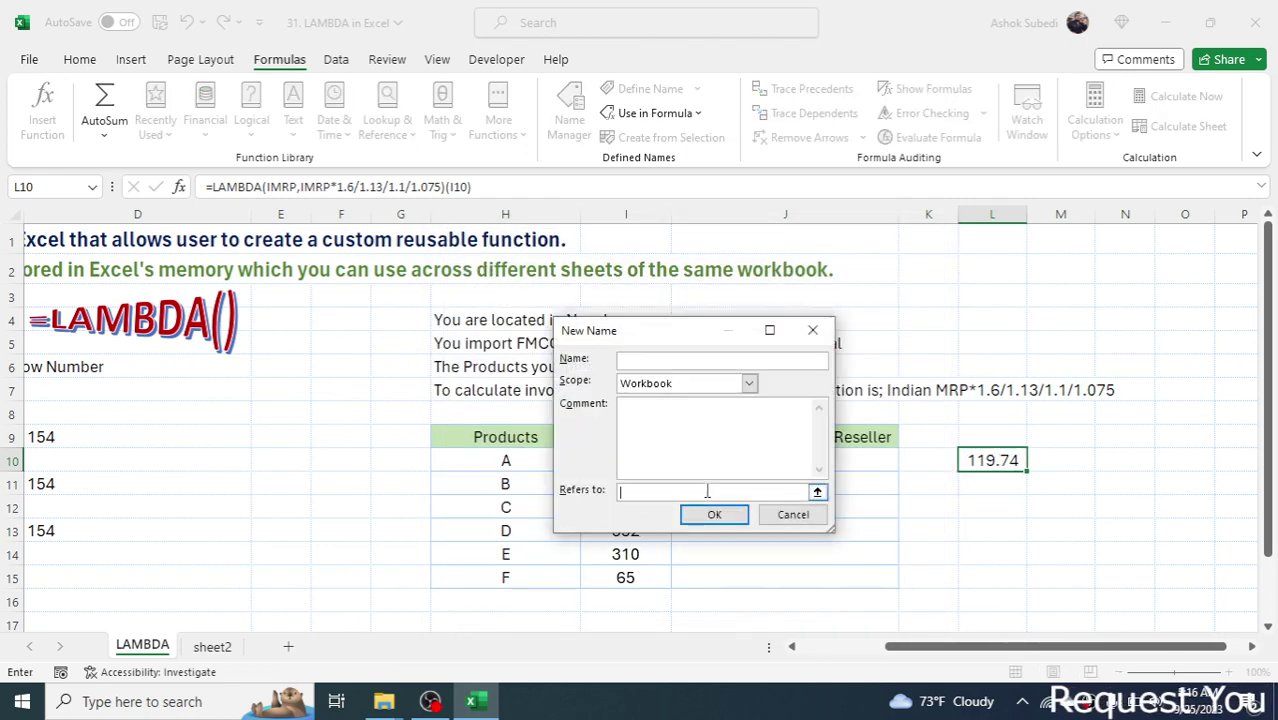
key("ctrl+v")
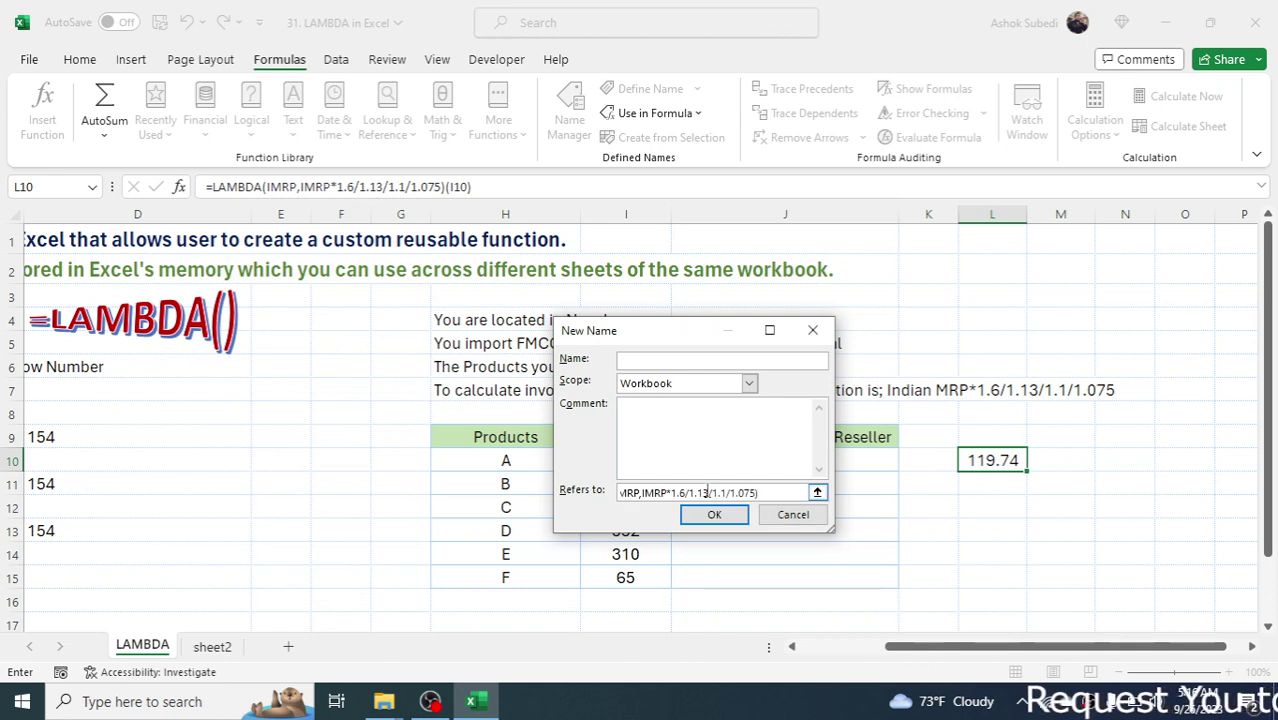
- Name the new function invoicebaseprice, save it and close the Name Manager
left_click(657, 361)
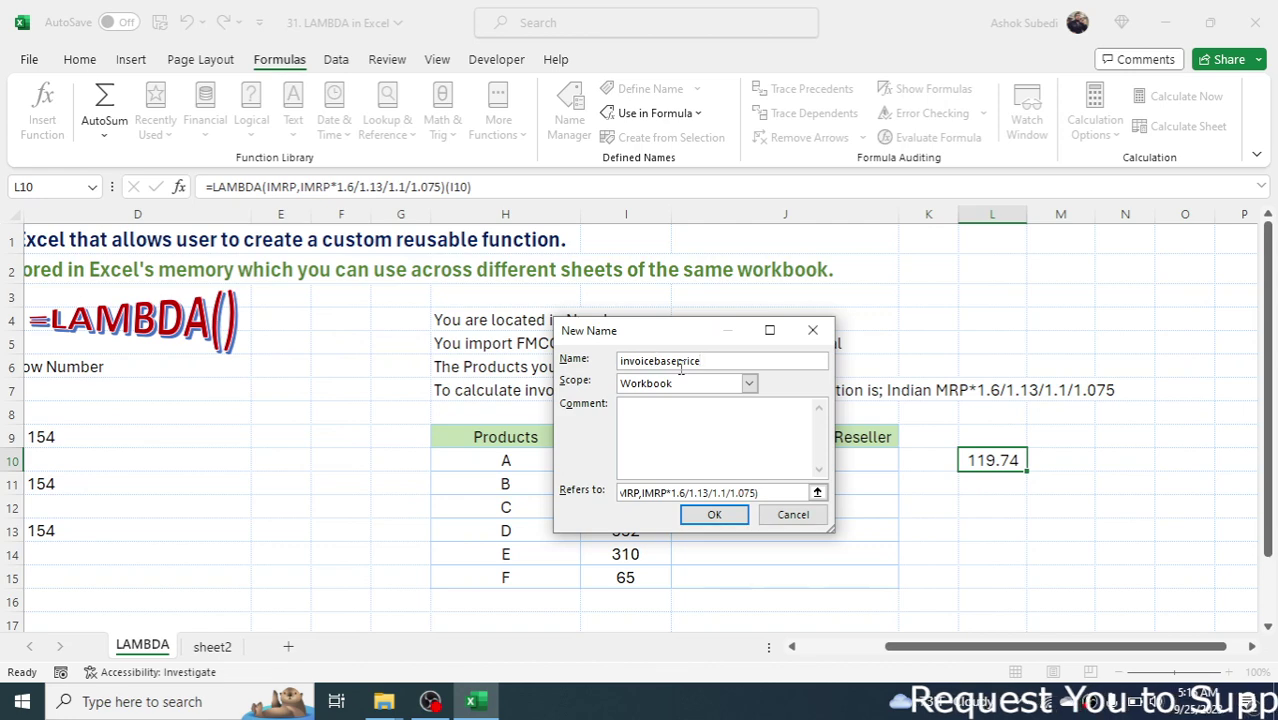
left_click(714, 514)
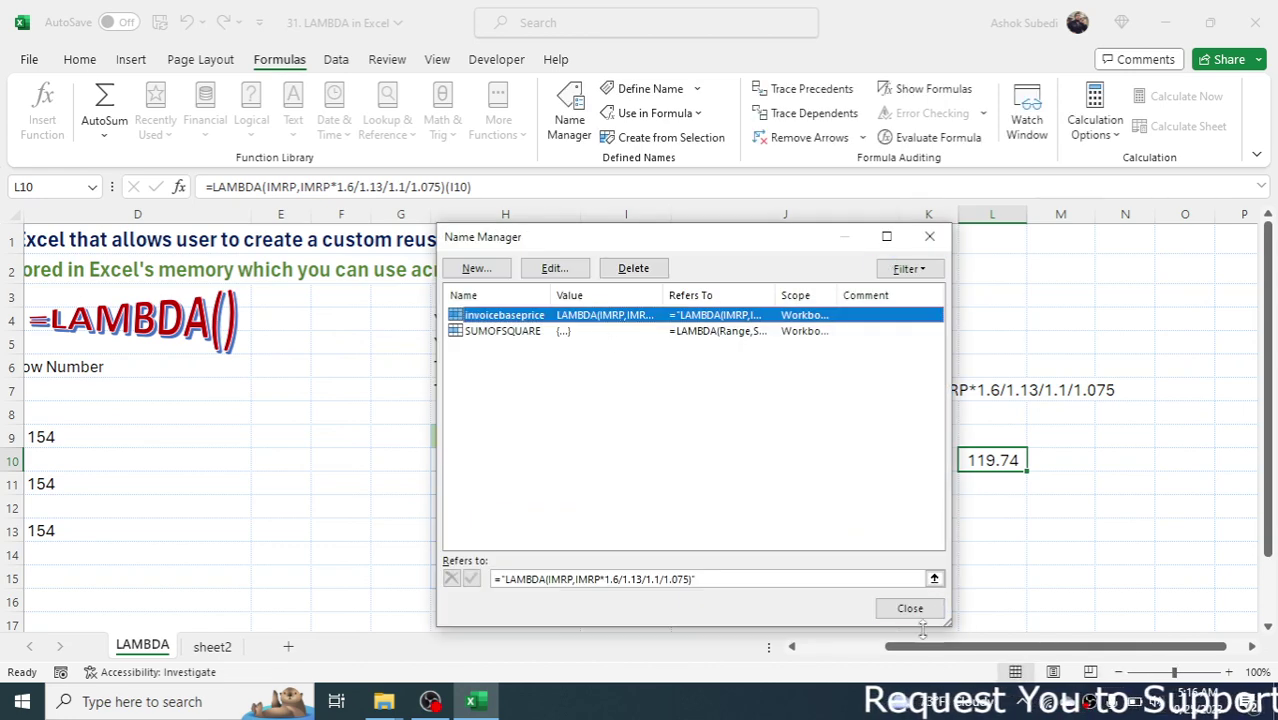
left_click(910, 609)
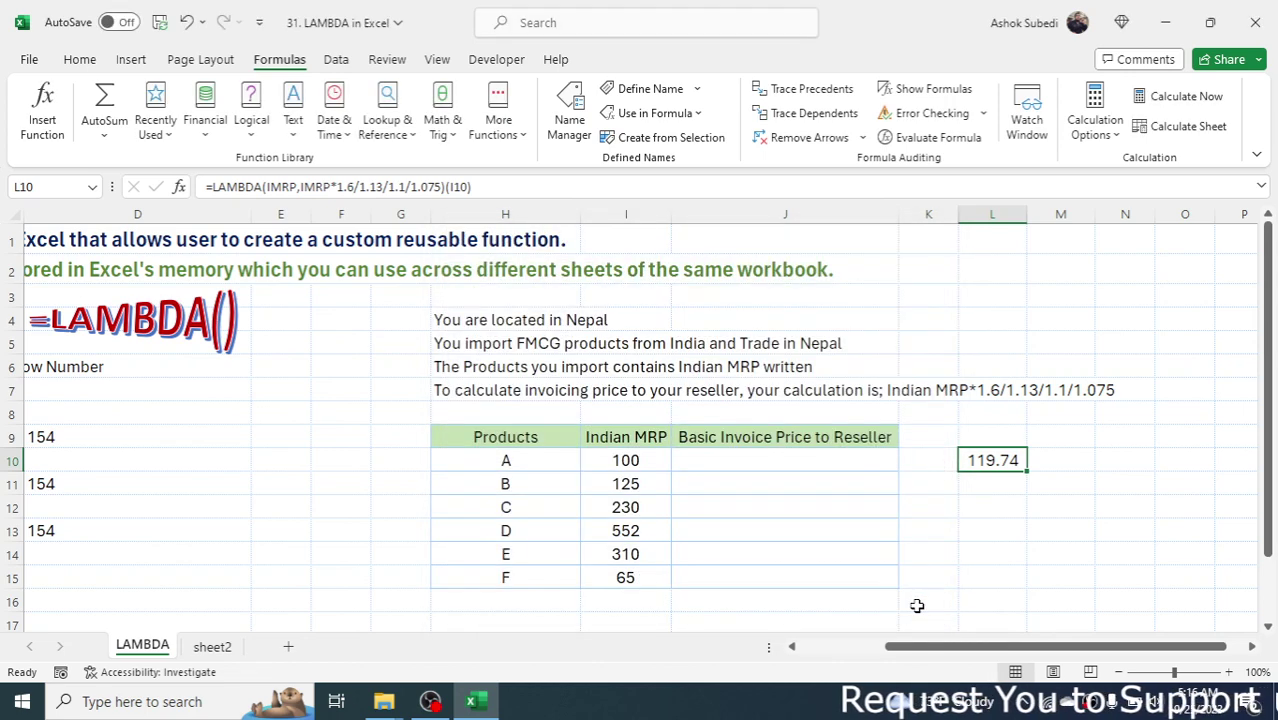
- Clear the trial LAMBDA formula from L10
left_click(1042, 533)
left_click(1003, 453)
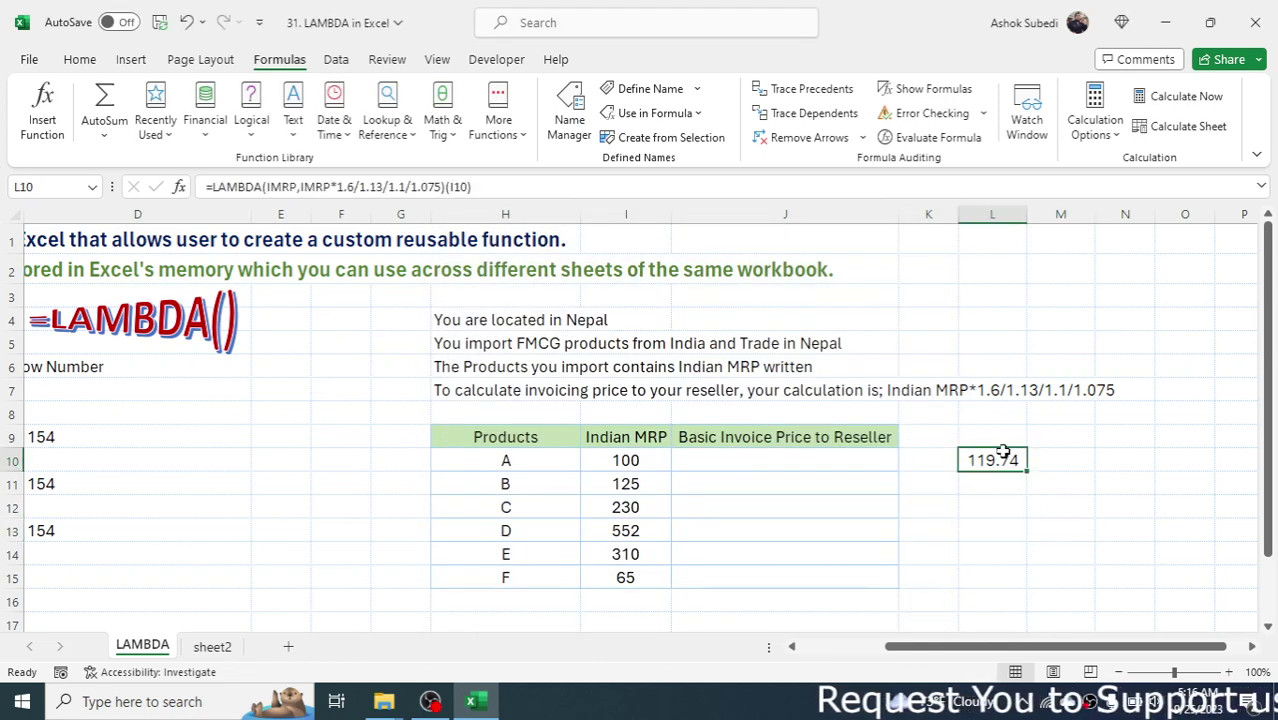
key("Delete")
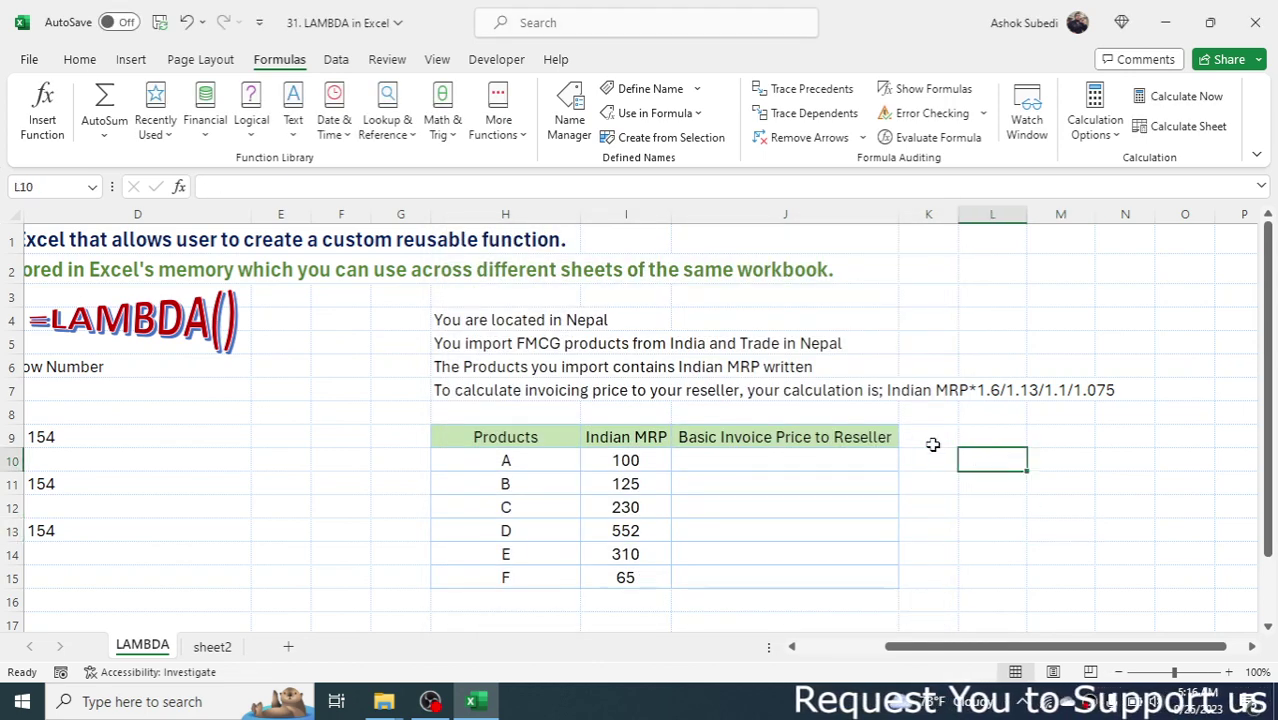
left_click(746, 455)
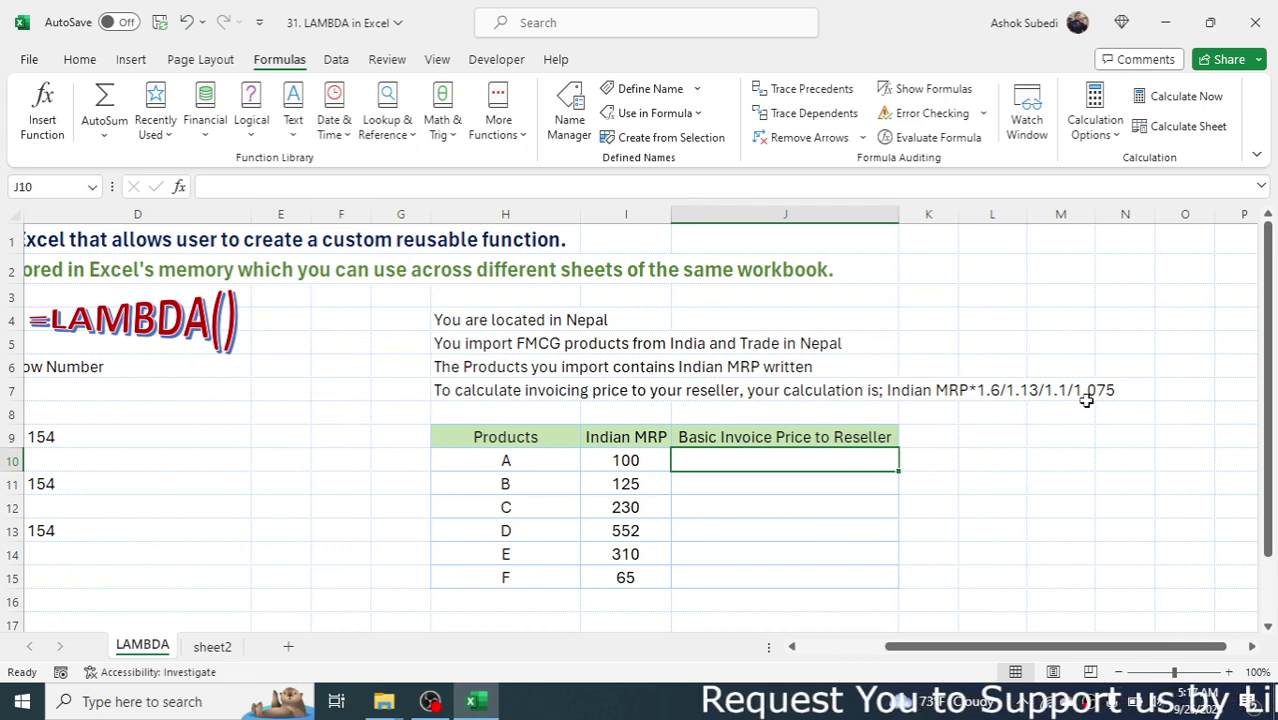
type("=")
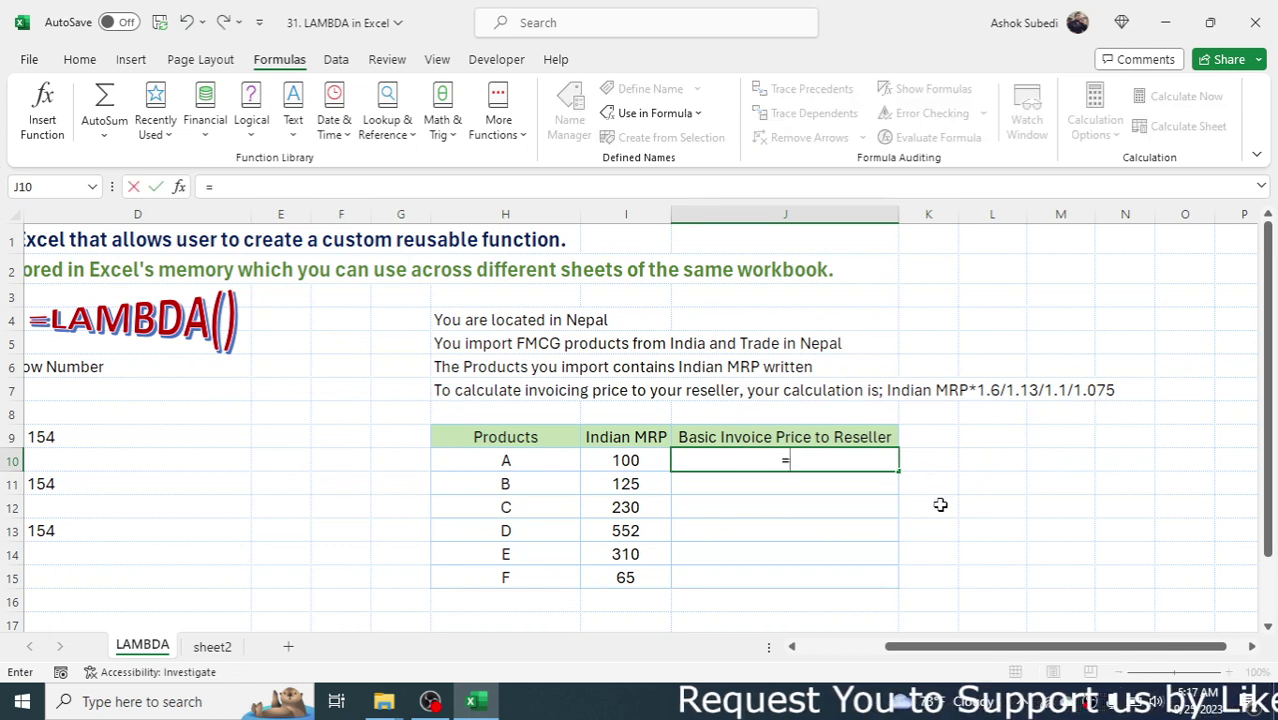
type("in")
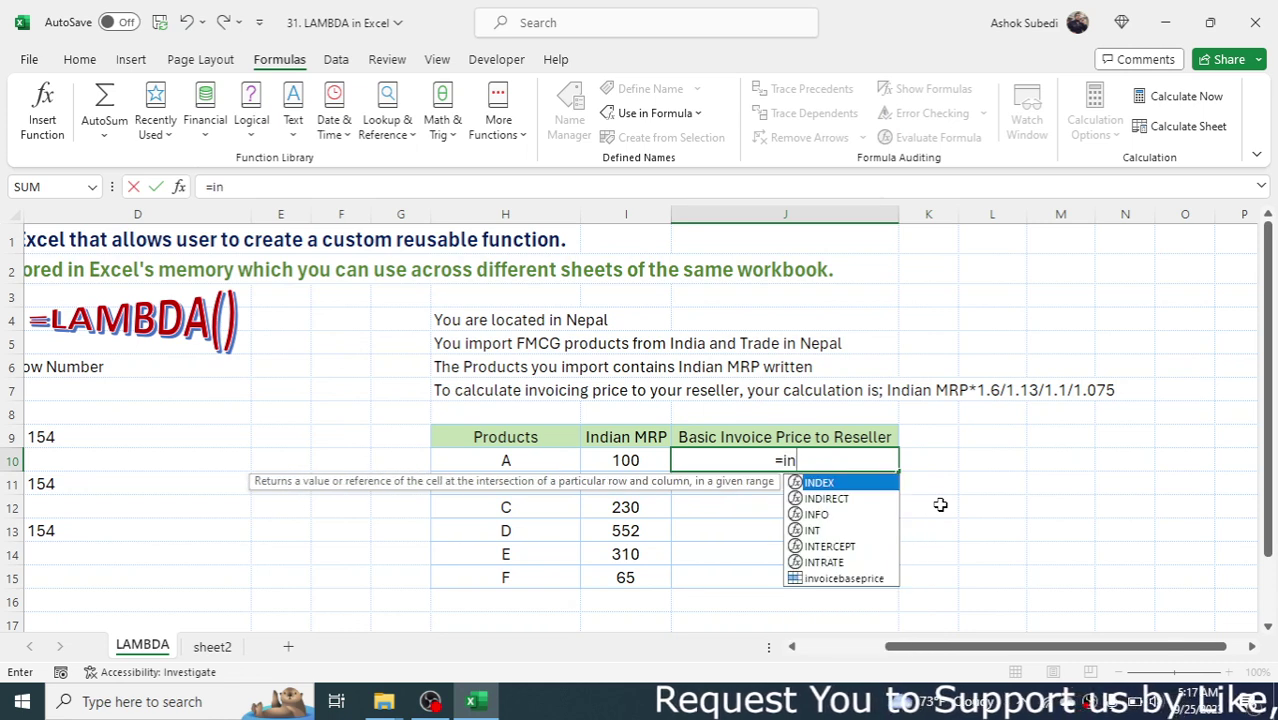
double_click(830, 578)
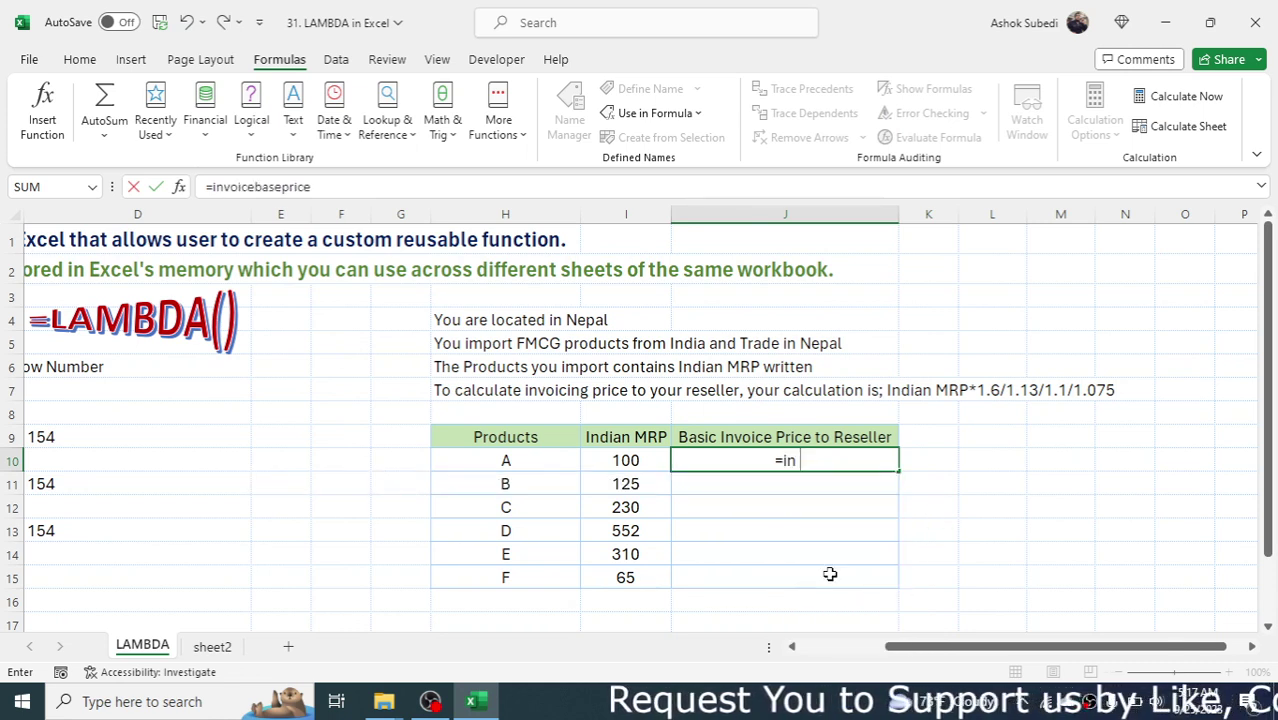
key("Escape")
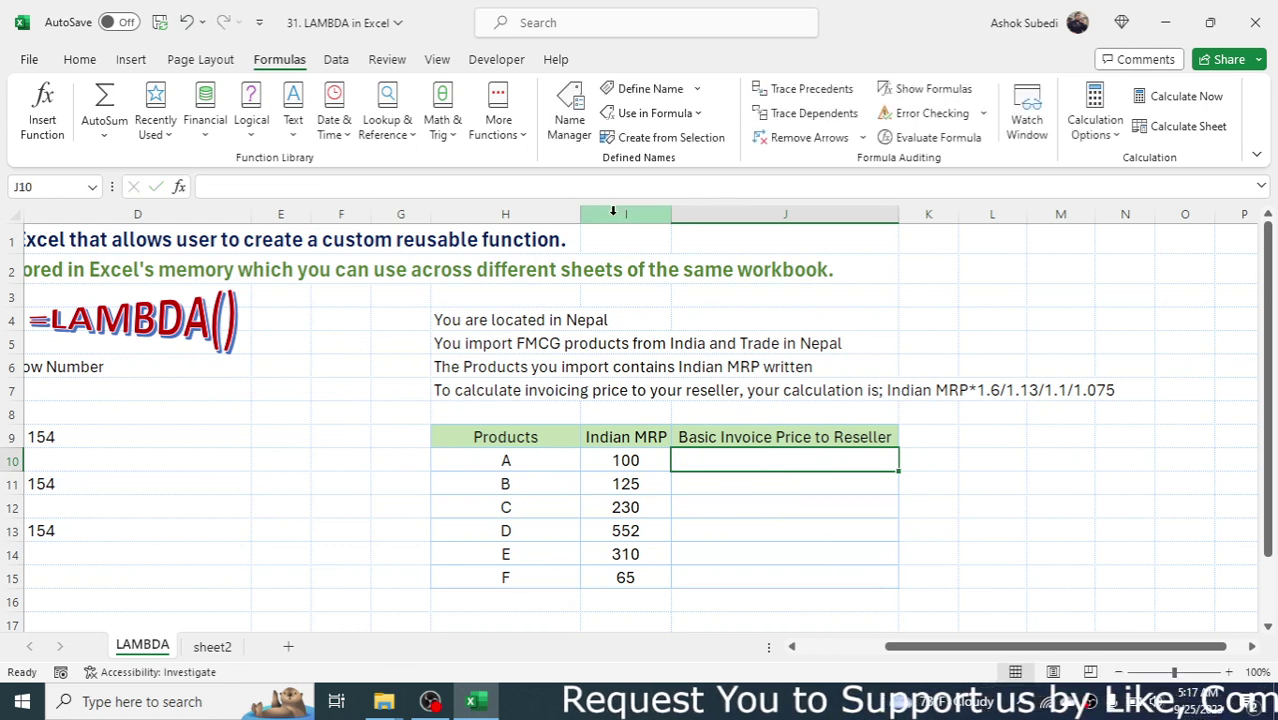
- Remove the quotation marks from invoicebaseprice's reference so it reads =LAMBDA(IMRP,IMRP*1.6/1.13/1.1/1.075), save it and close the Name Manager
left_click(575, 138)
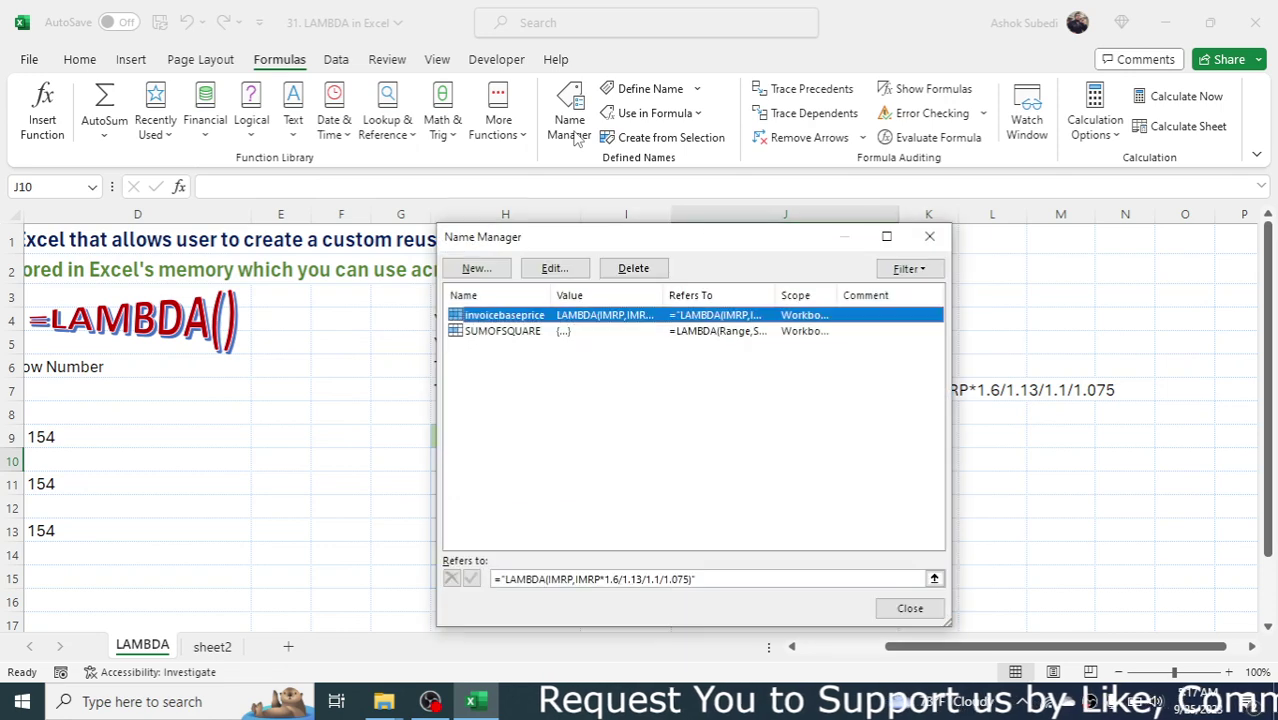
left_click(698, 580)
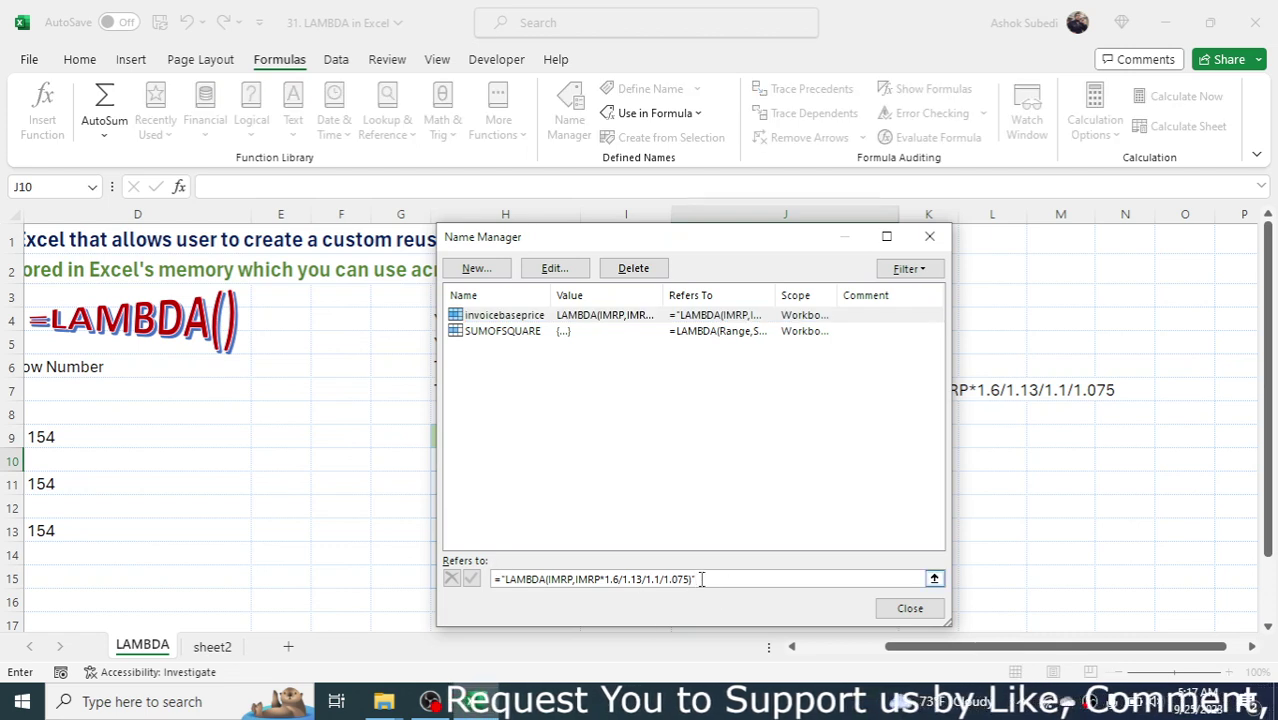
key("BackSpace")
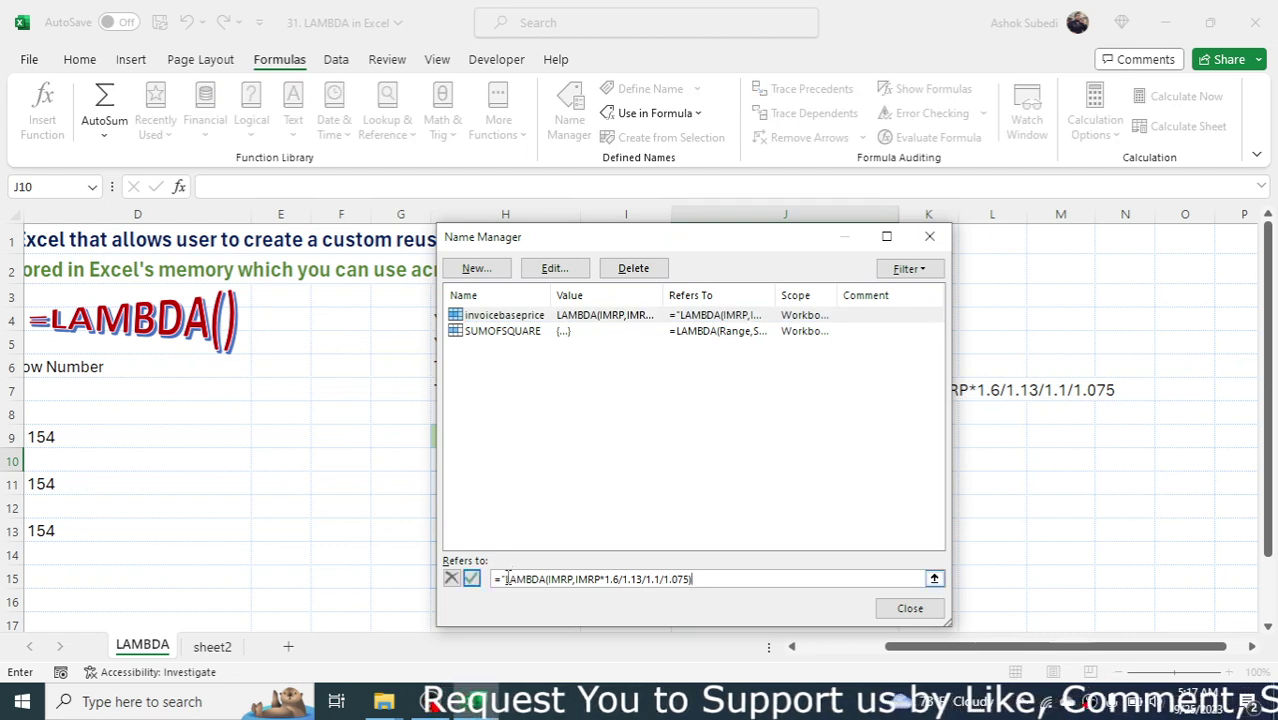
key("BackSpace")
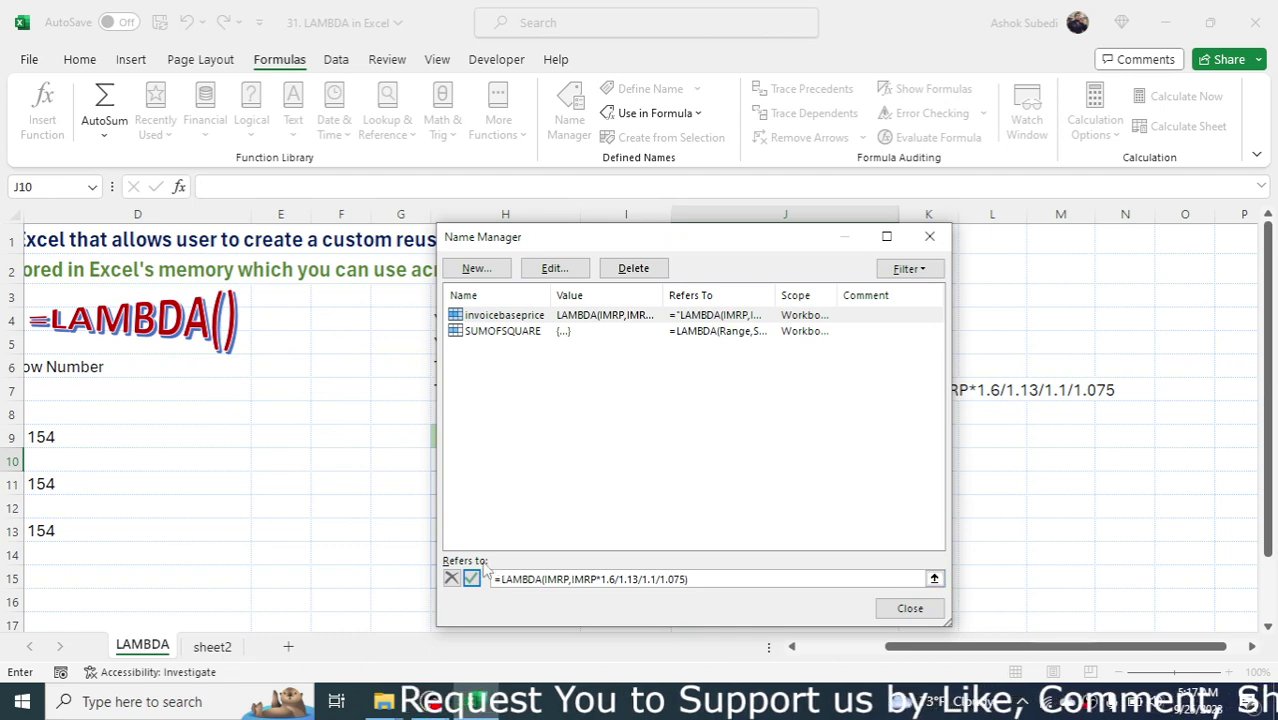
left_click(474, 582)
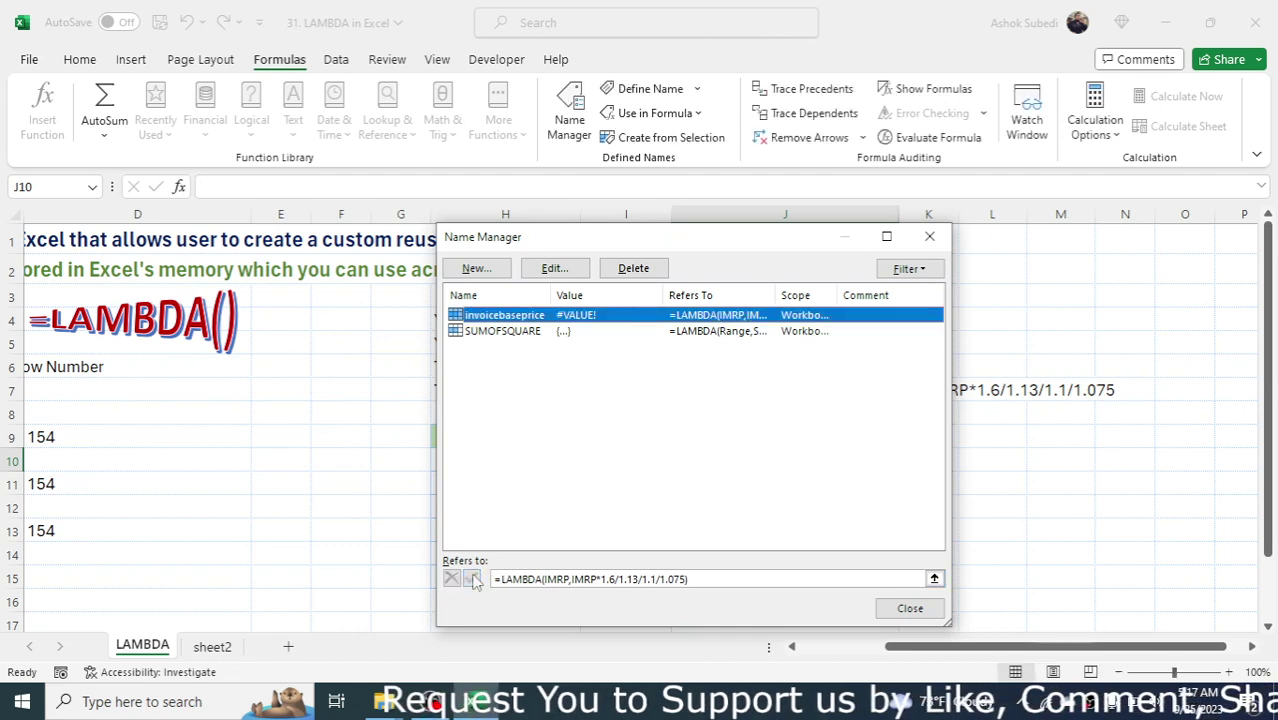
left_click(920, 609)
left_click(1003, 478)
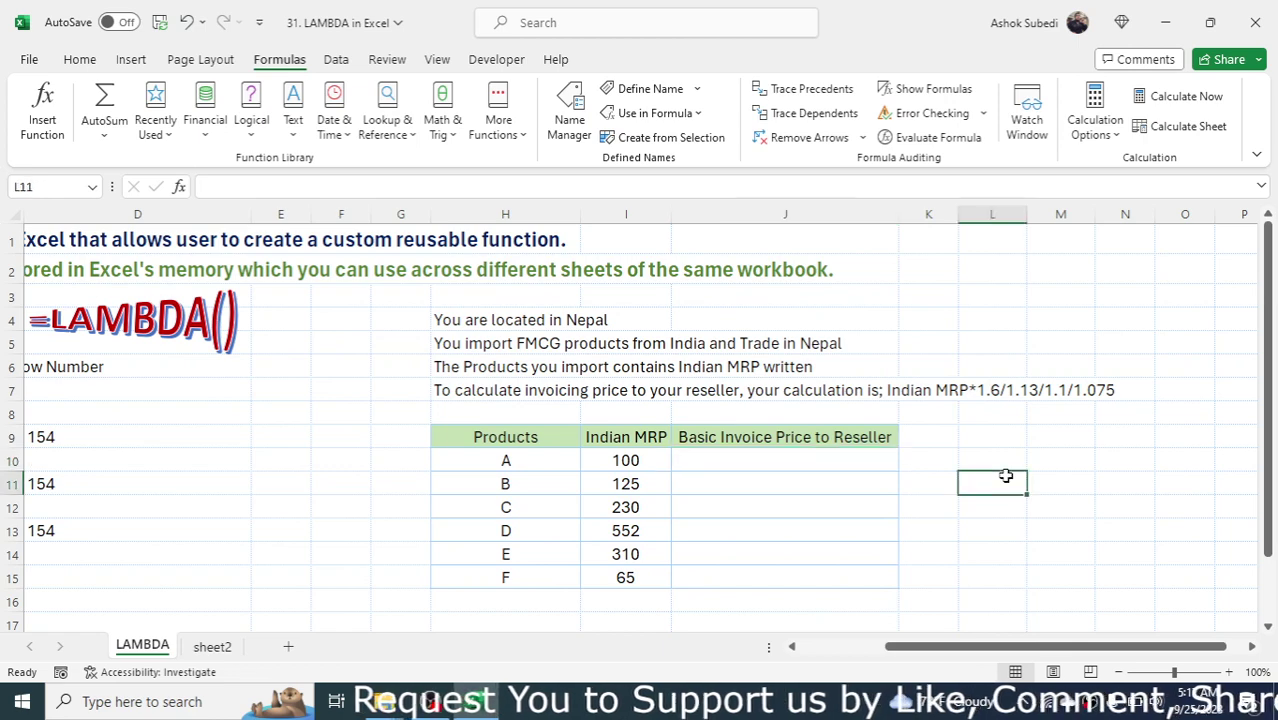
- Calculate product A's basic invoice price in J10 with =invoicebaseprice(I10)
left_click(832, 459)
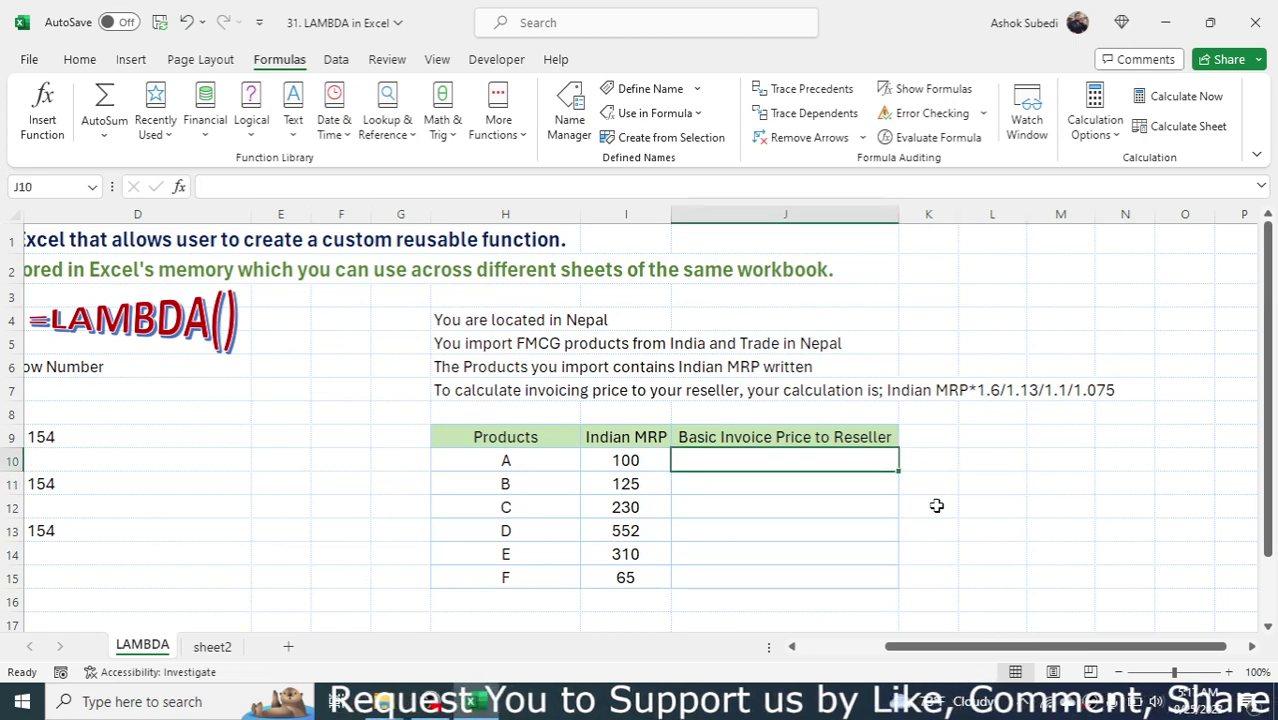
type("=in")
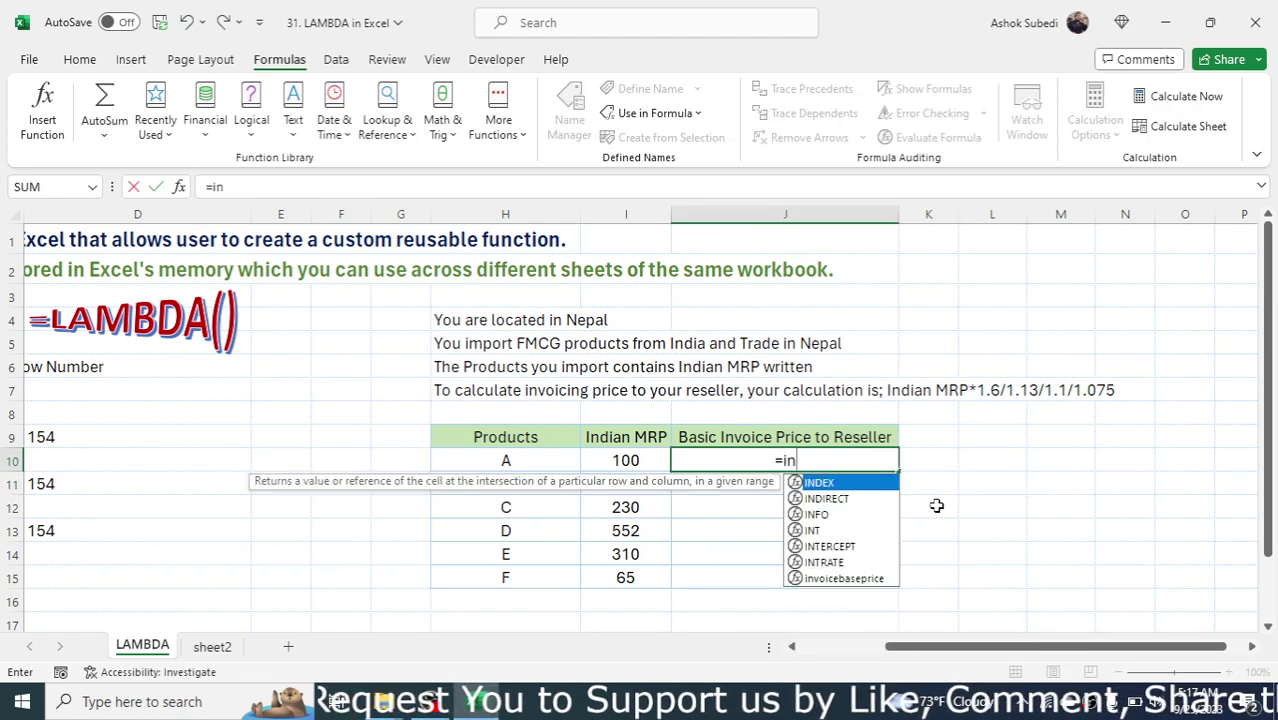
double_click(849, 578)
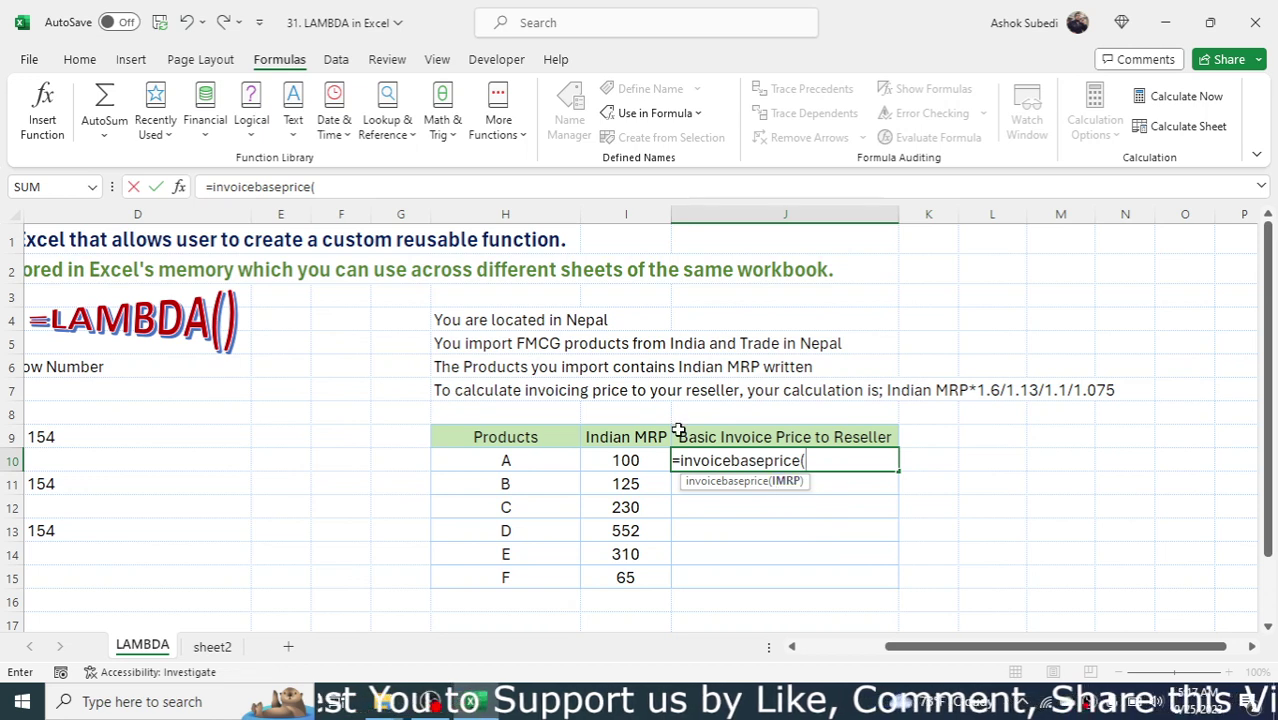
left_click(632, 458)
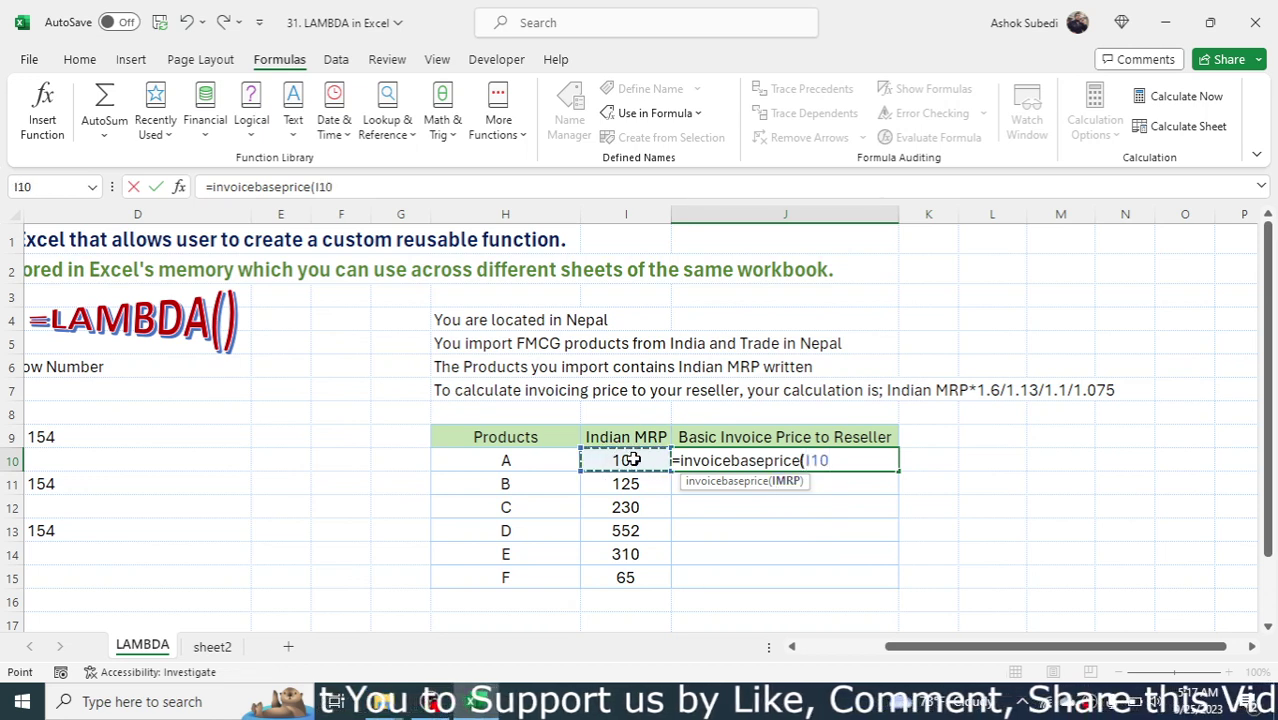
type(")")
key("Return")
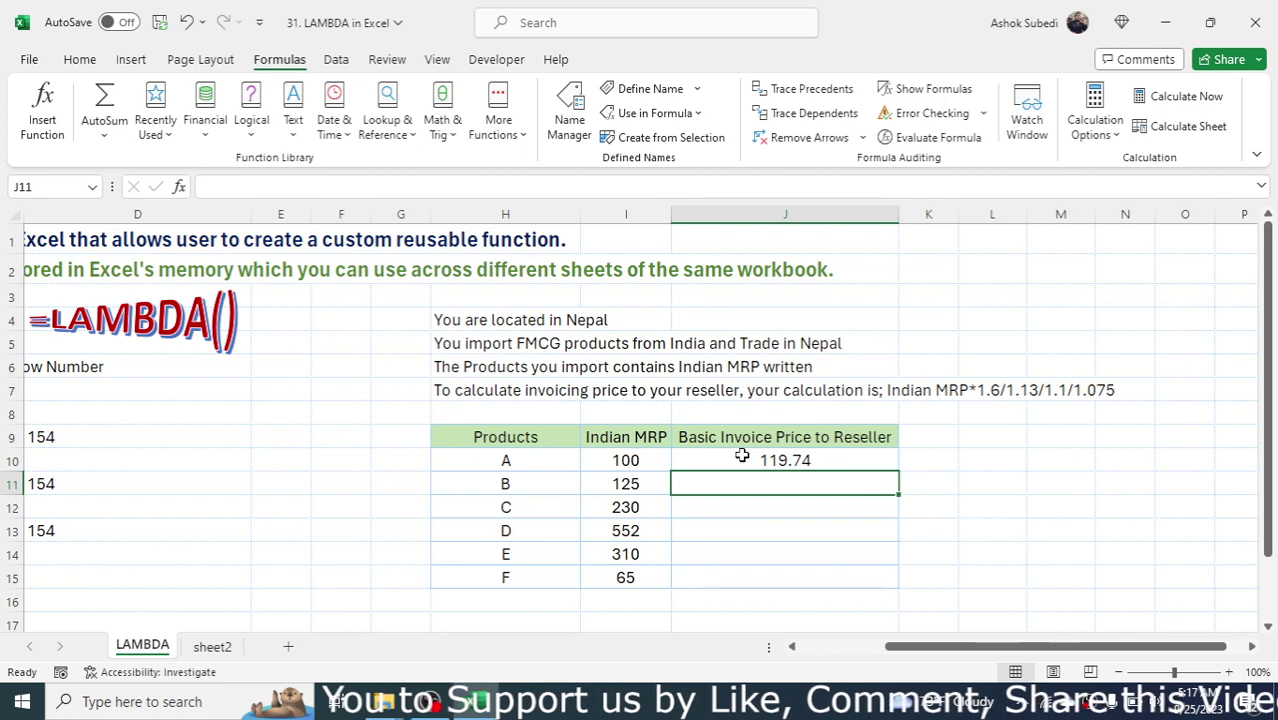
- Fill the invoicebaseprice formula from J10 down to J15 for products B to F and check the copied formula in J13
left_click(772, 459)
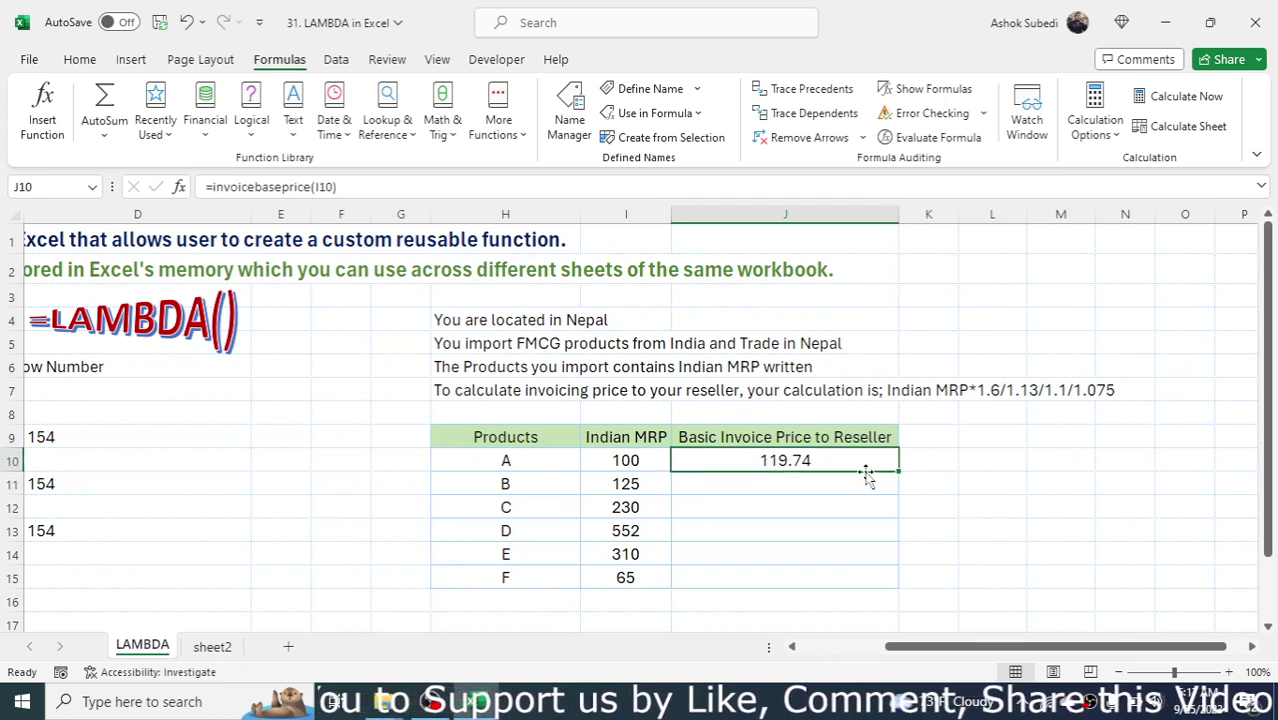
left_click_drag(901, 466, 877, 580)
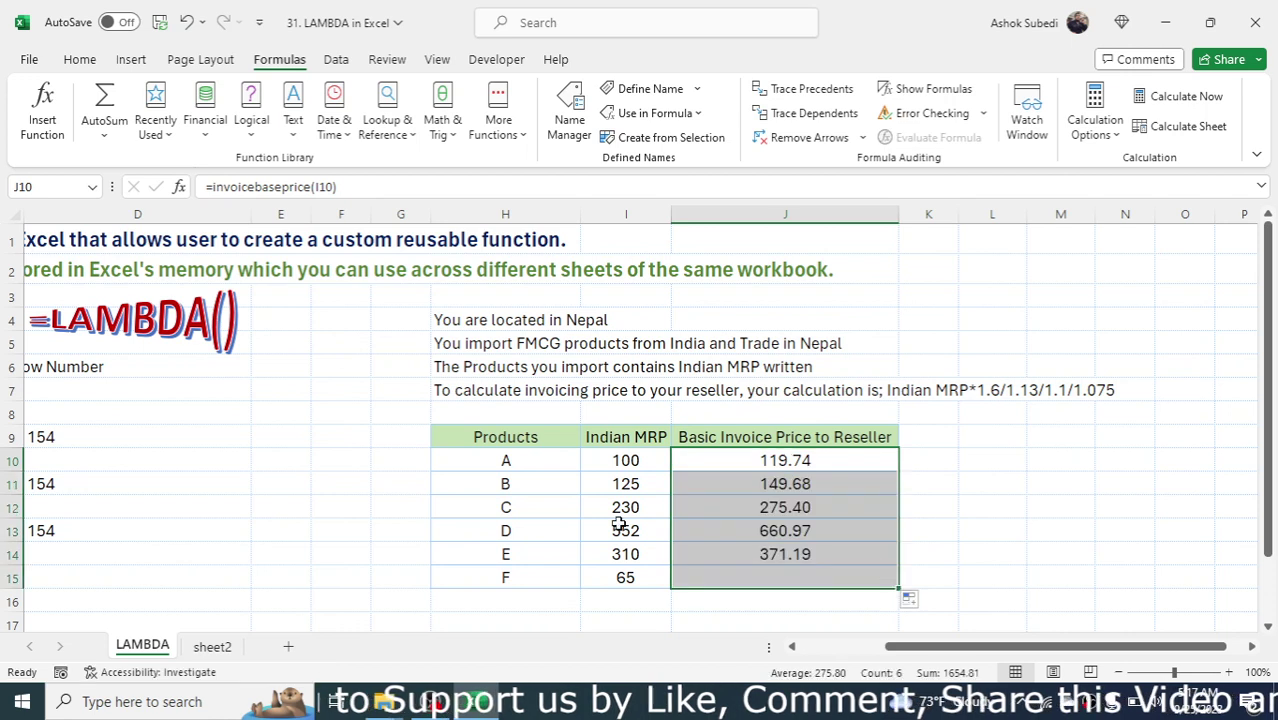
left_click(785, 531)
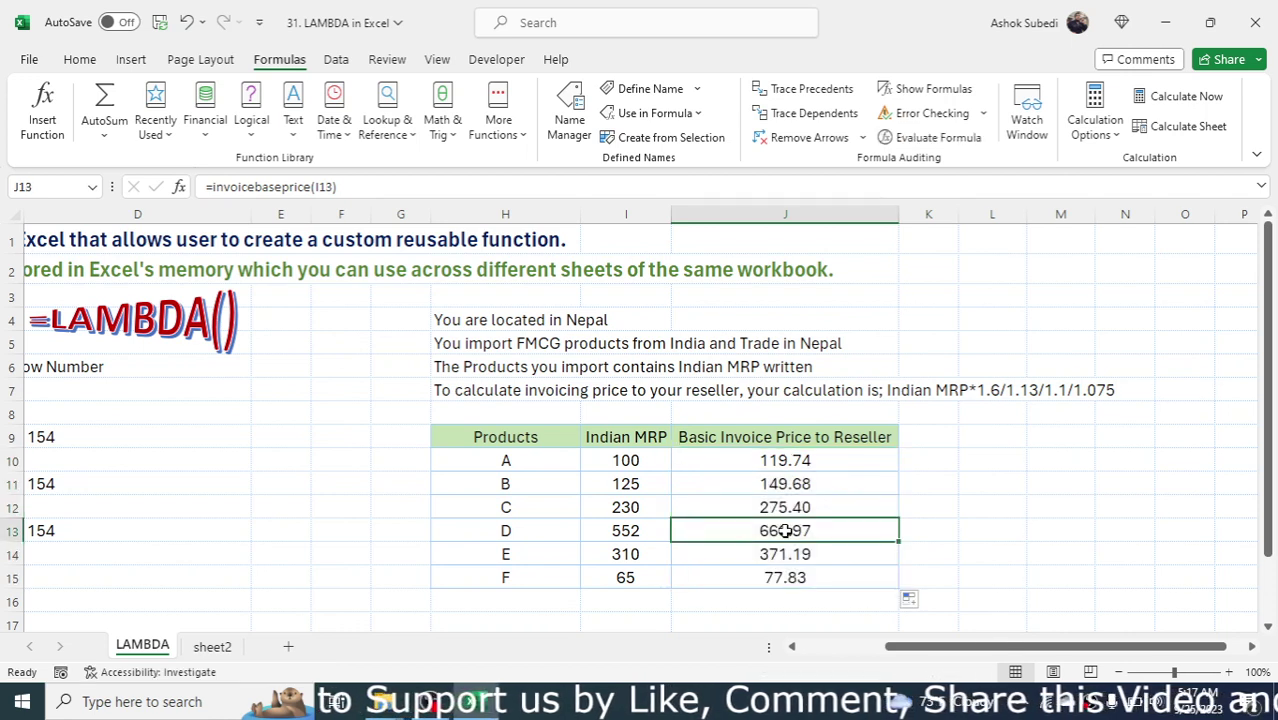
left_click(975, 510)
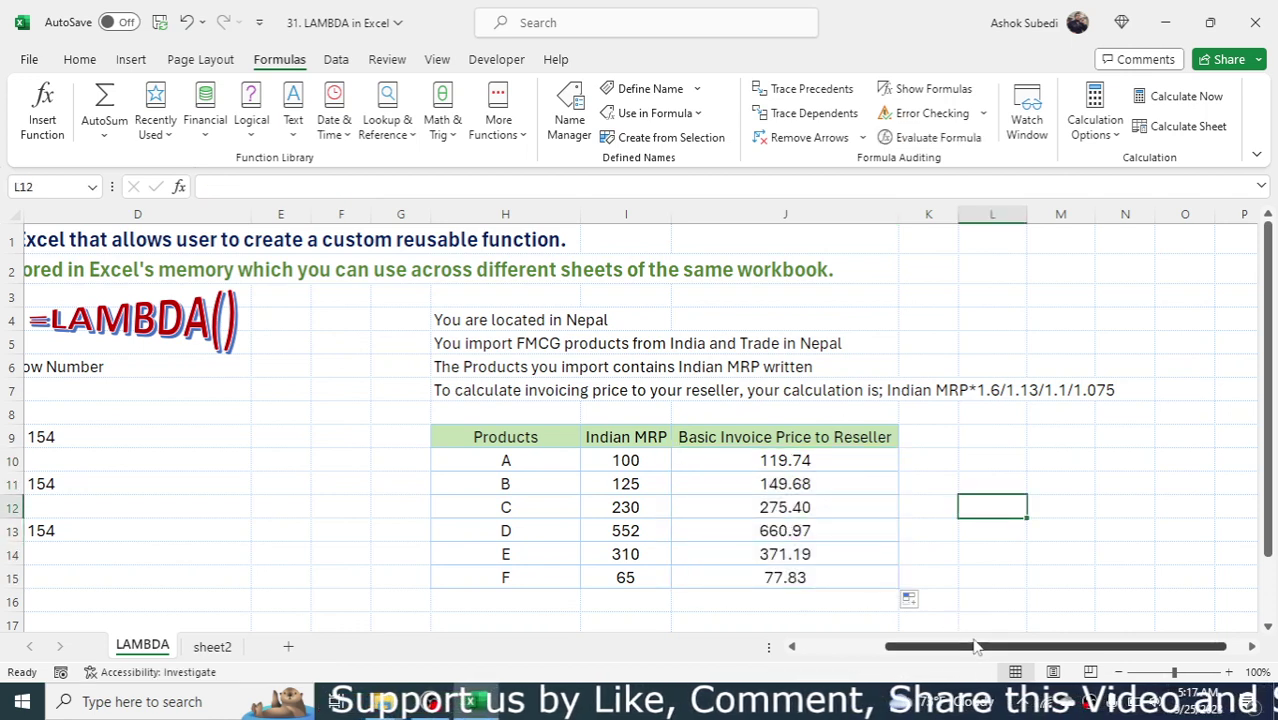
left_click_drag(953, 646, 868, 646)
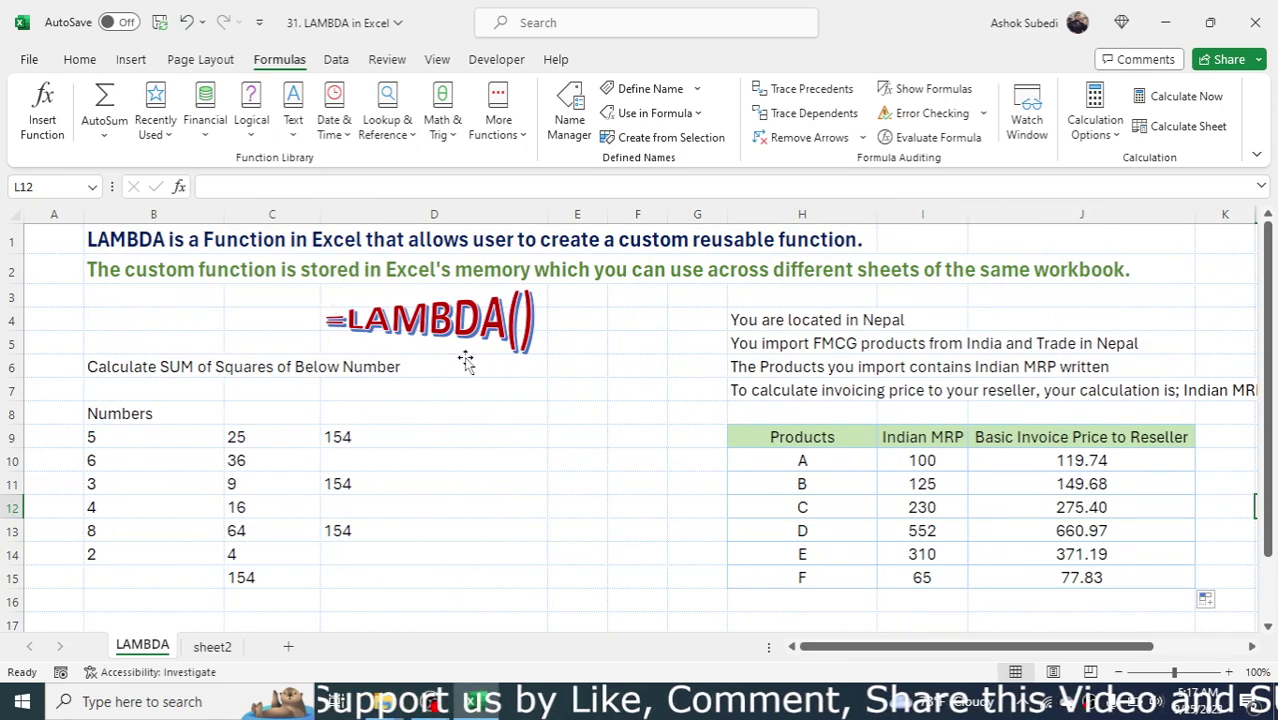
left_click(516, 478)
left_click(613, 459)
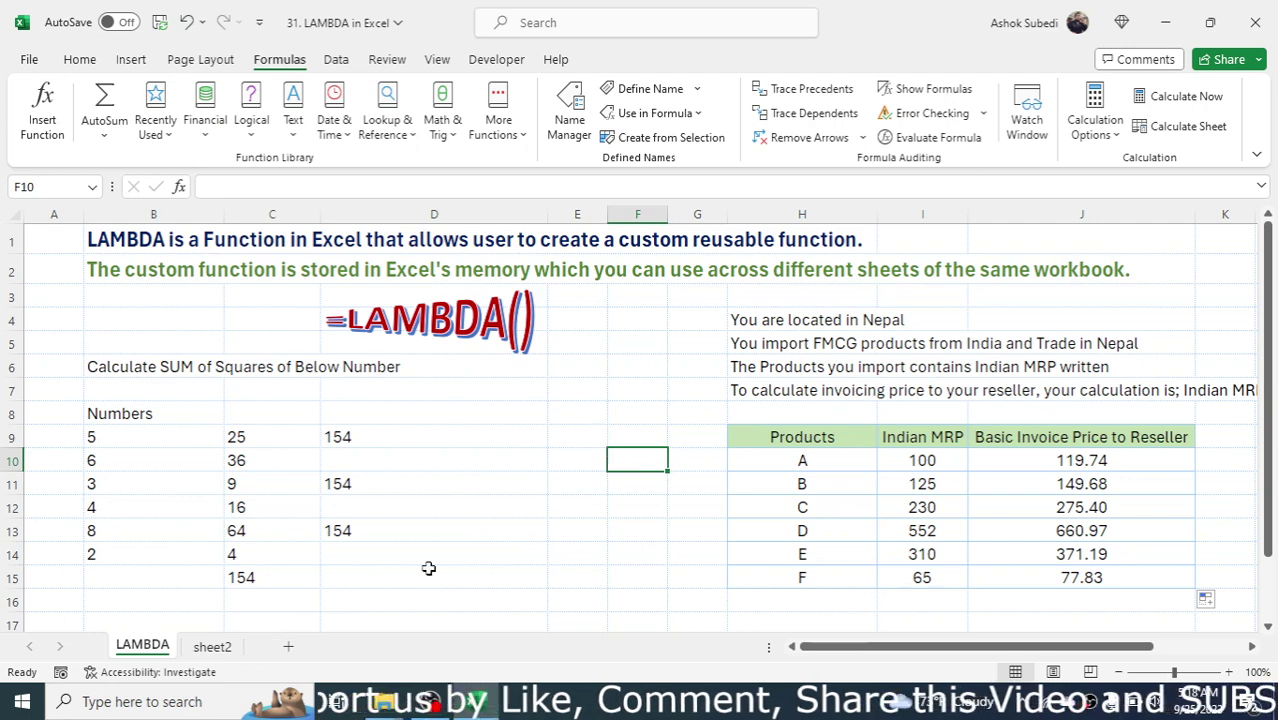
- Clear the old invoice_base_price formulas from H5:H7 on sheet2
left_click(211, 647)
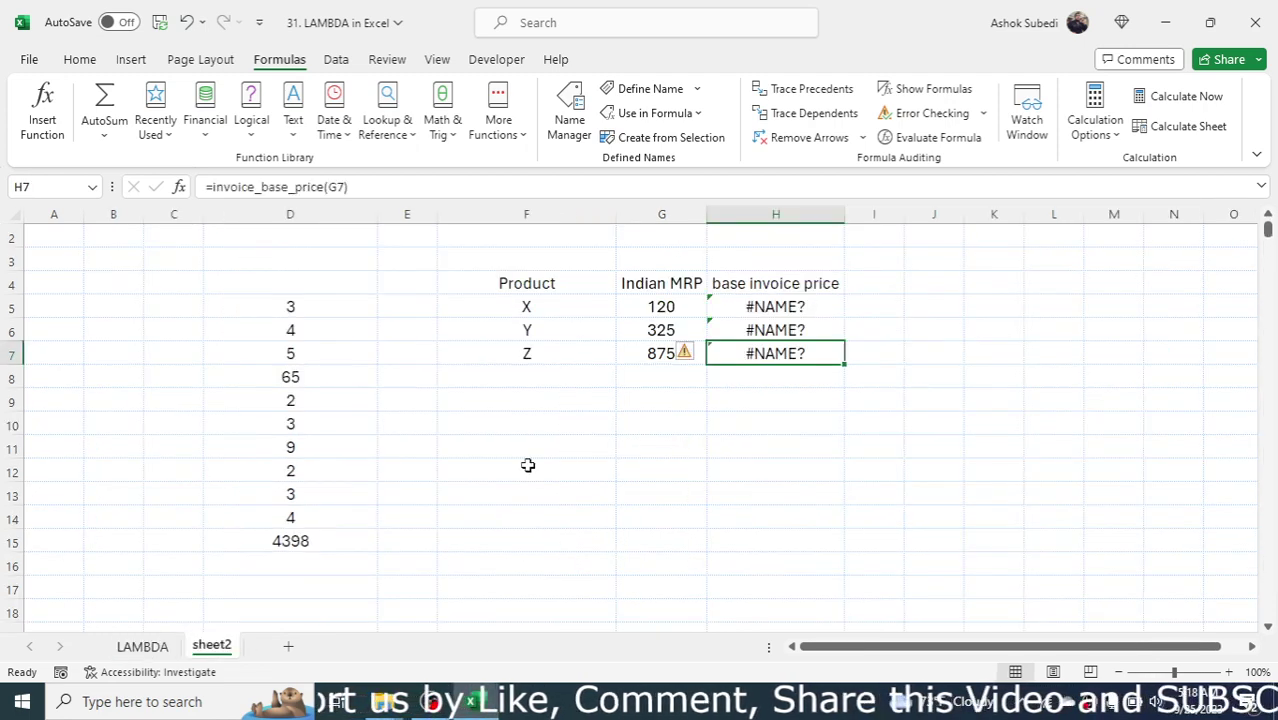
left_click(592, 444)
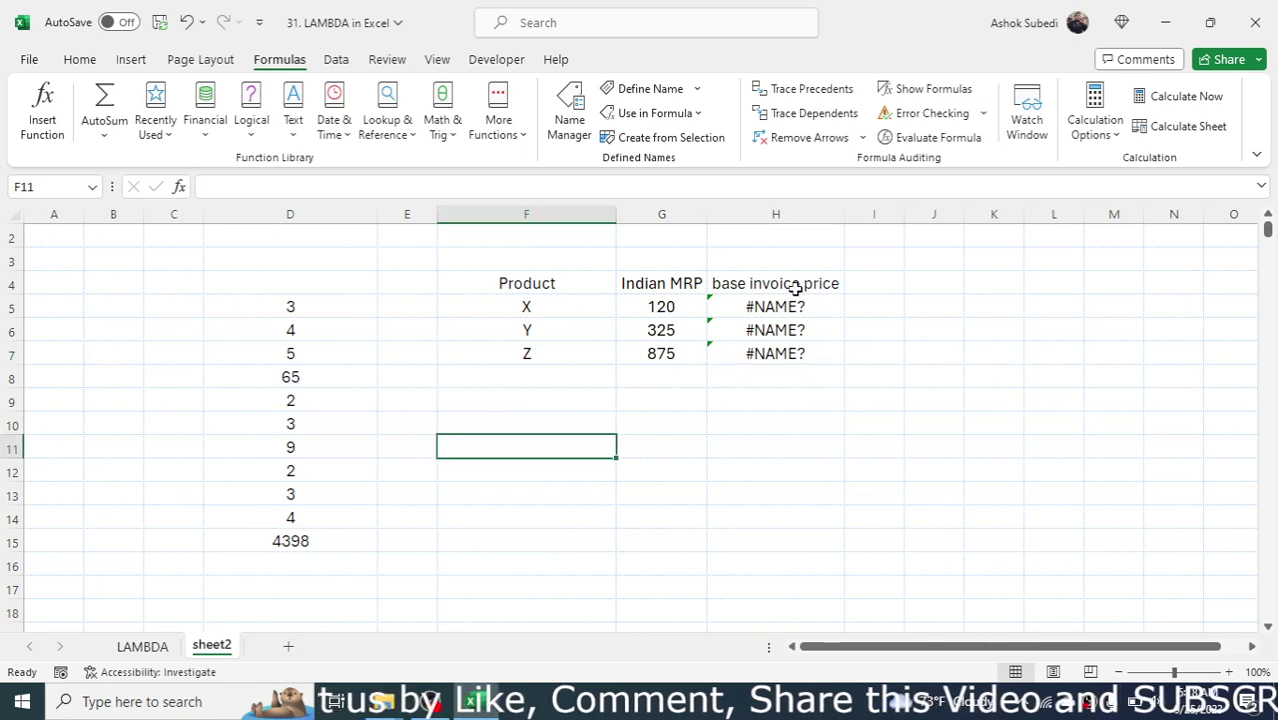
left_click_drag(786, 306, 774, 349)
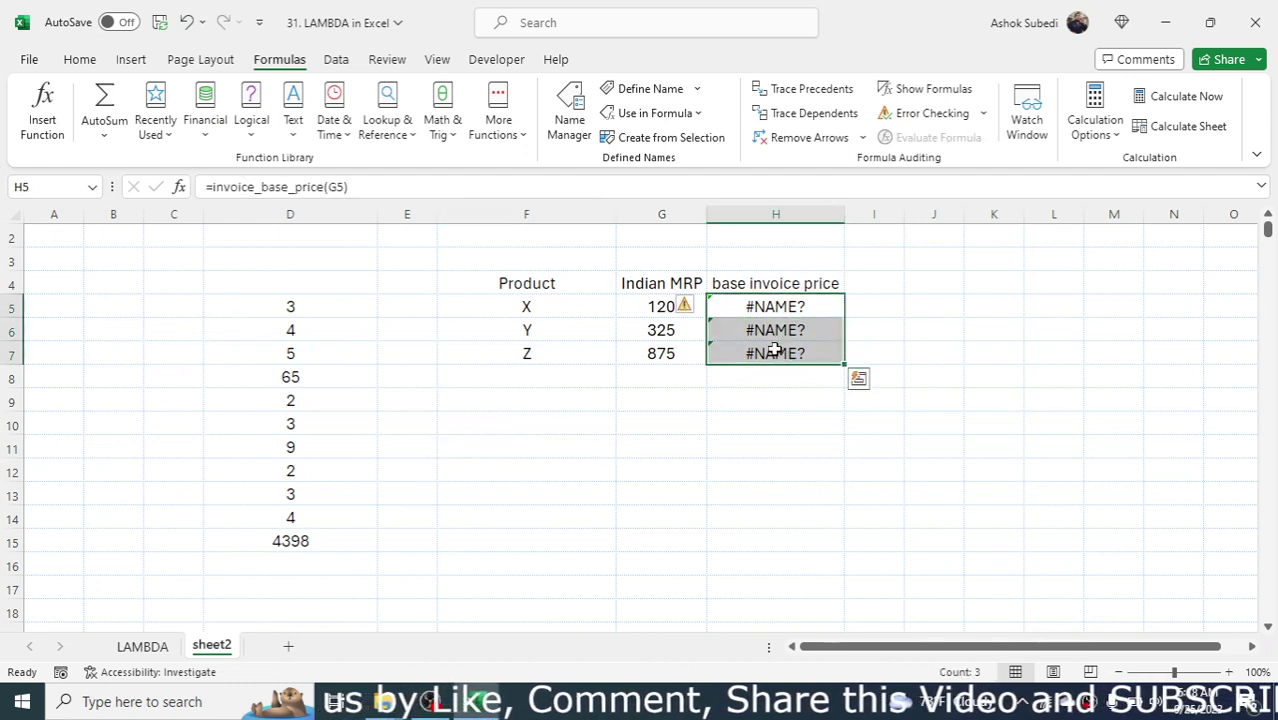
key("Delete")
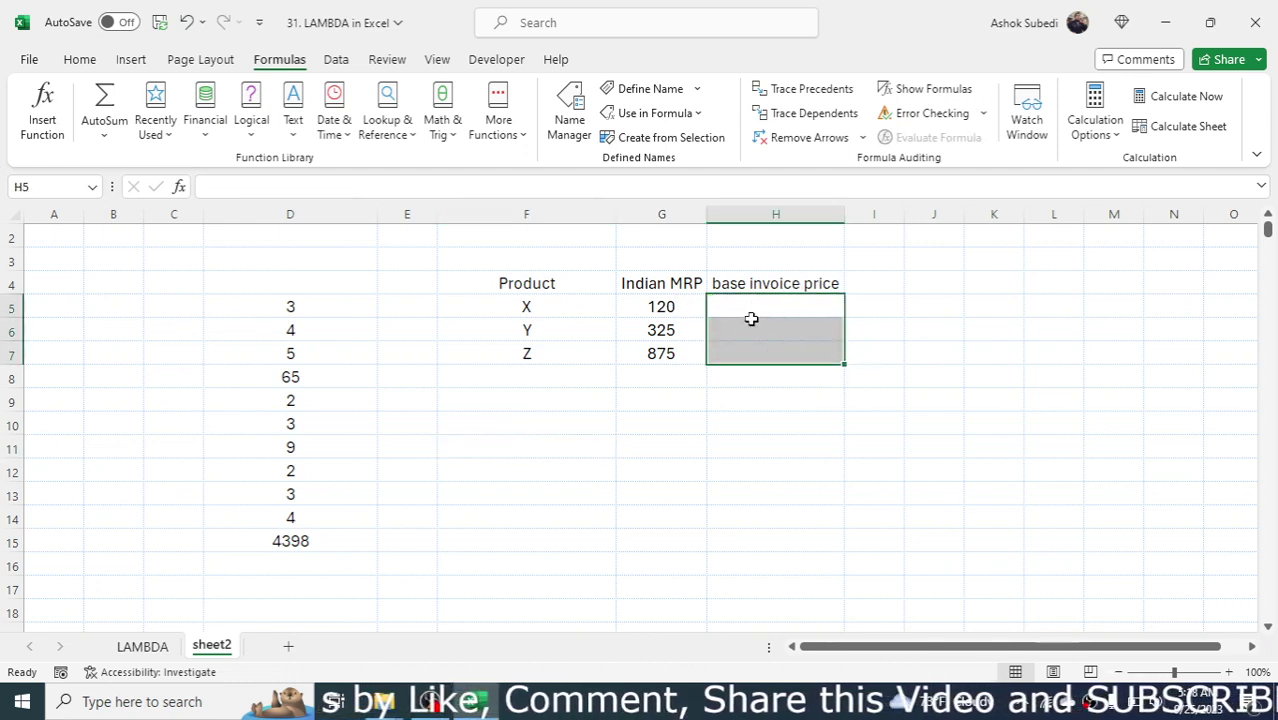
- Calculate product X's base invoice price in H5 with =invoicebaseprice(G5) and fill the formula down to H7 for products Y and Z
left_click(756, 321)
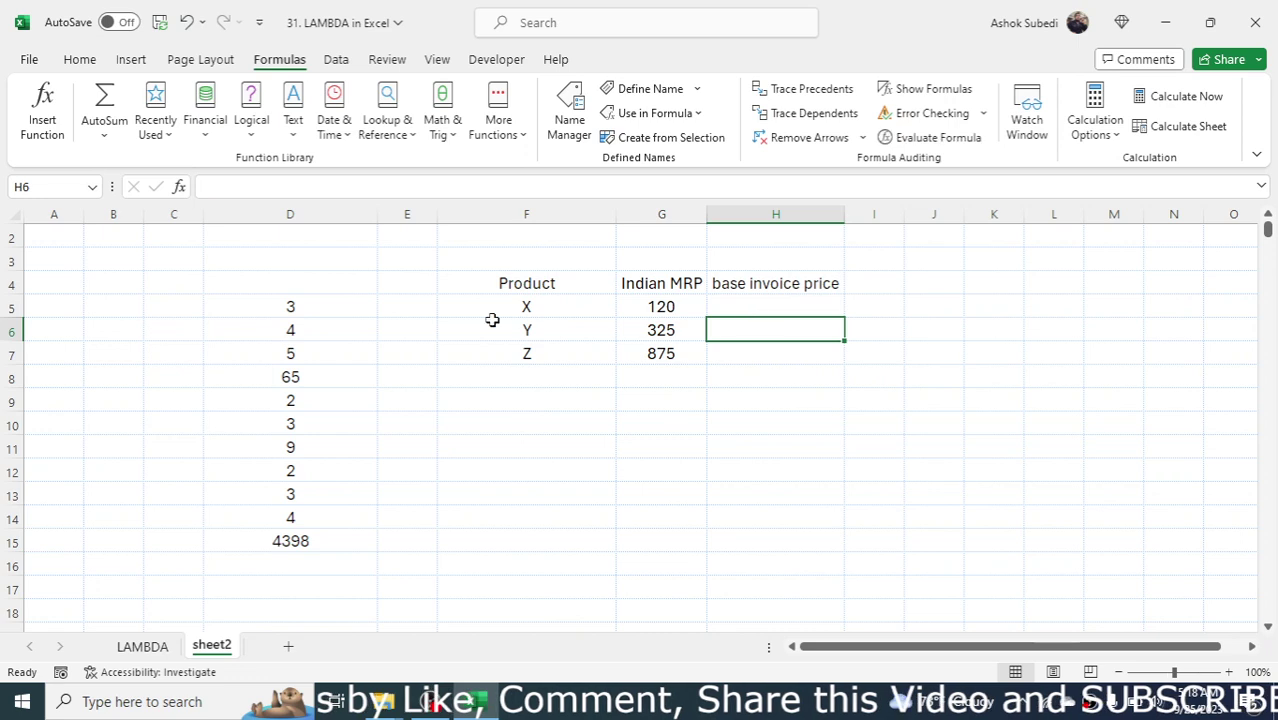
left_click(788, 308)
type("=")
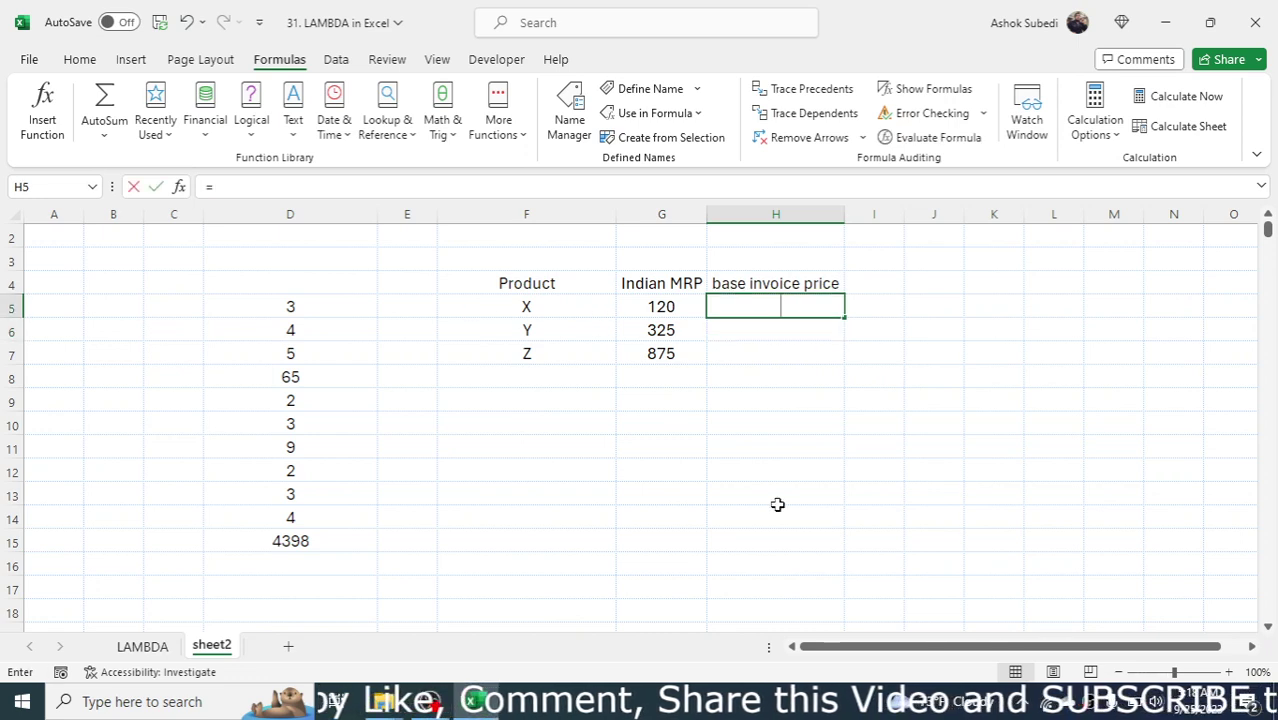
type("inv")
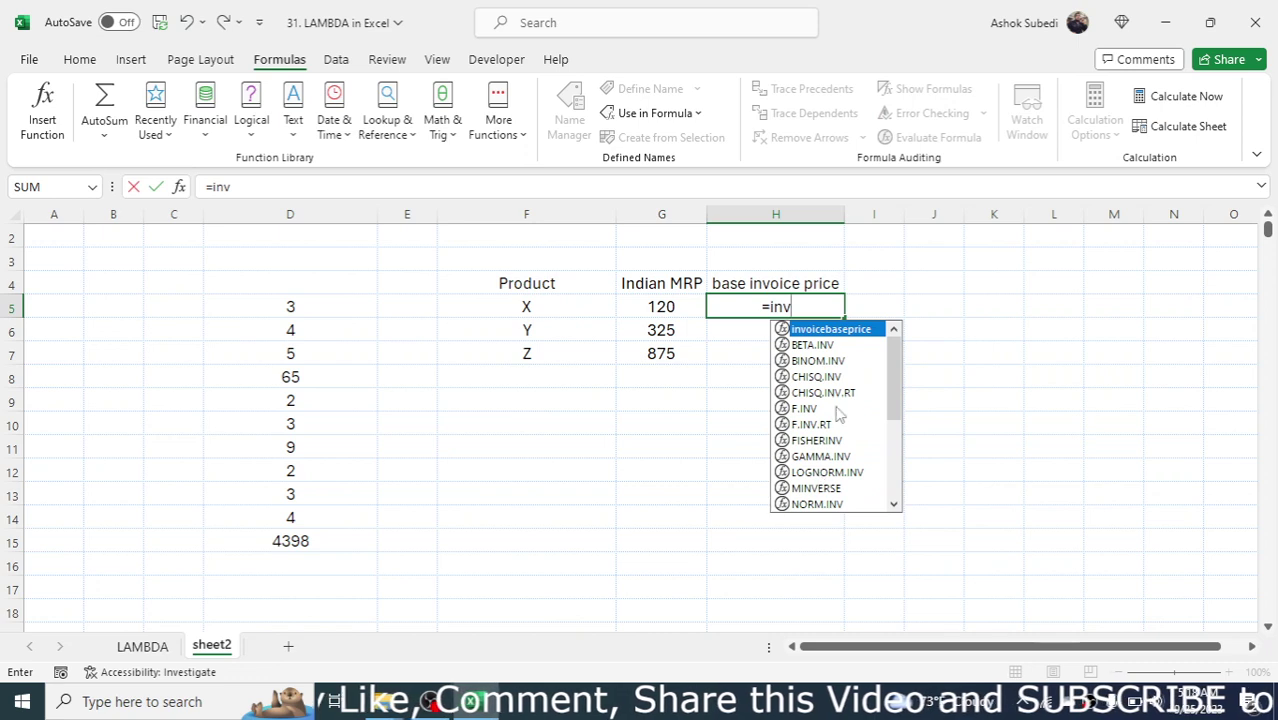
key("Tab")
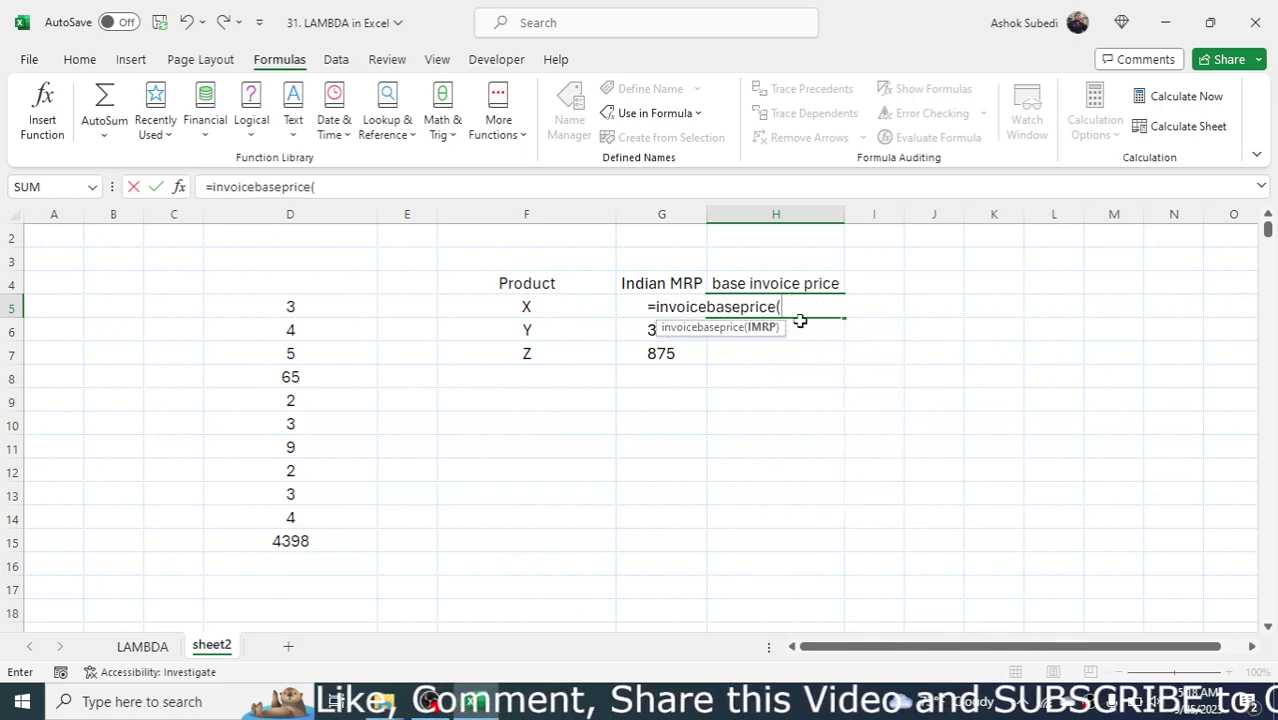
left_click(632, 307)
type(")")
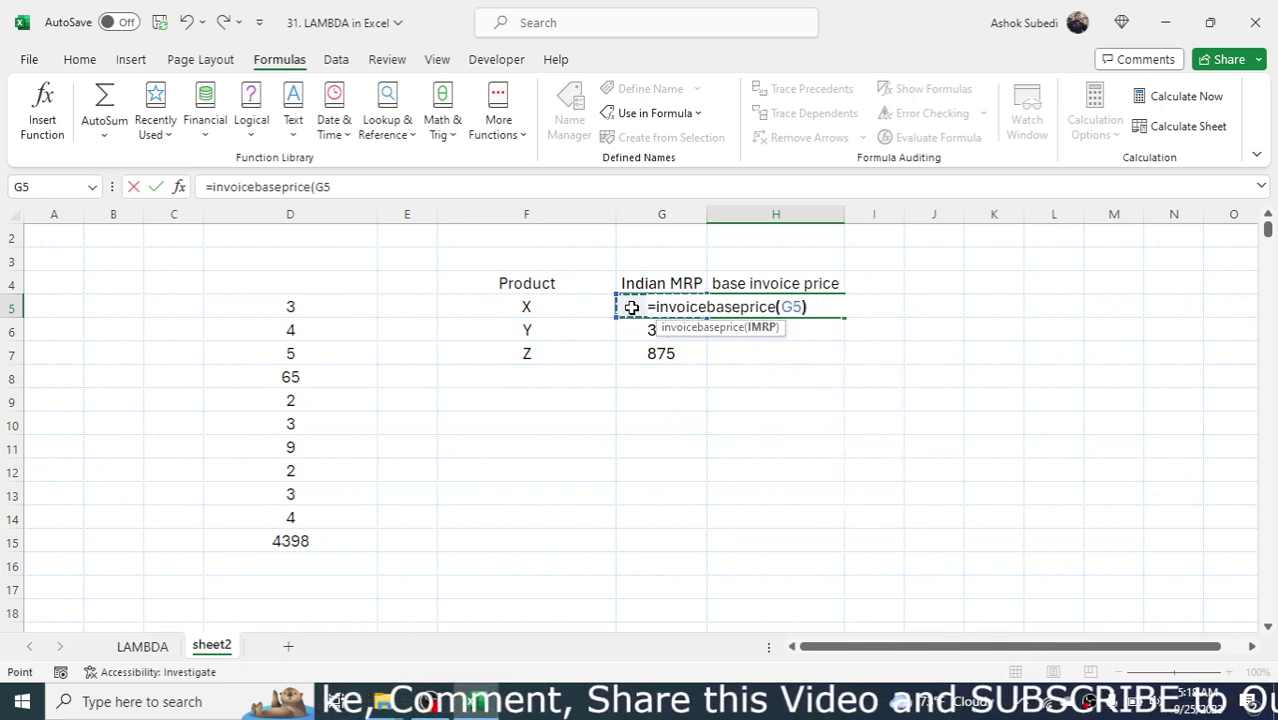
key("Return")
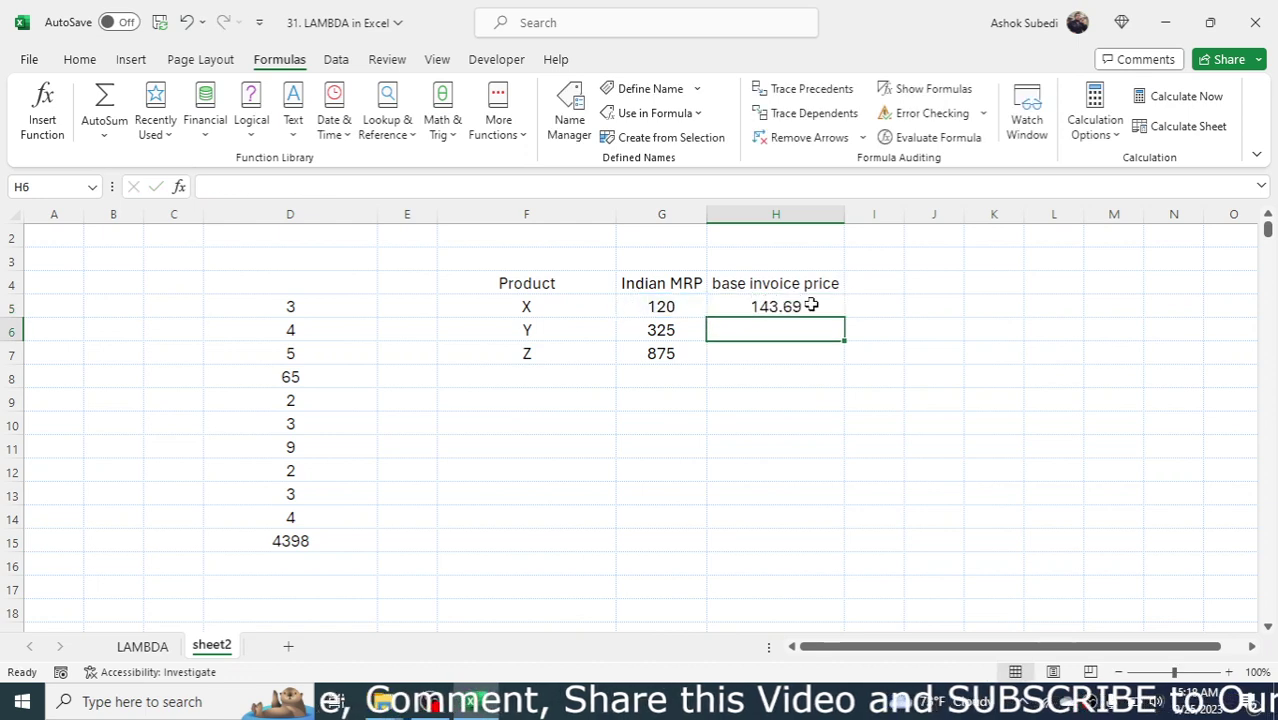
left_click(822, 306)
left_click_drag(841, 317, 830, 367)
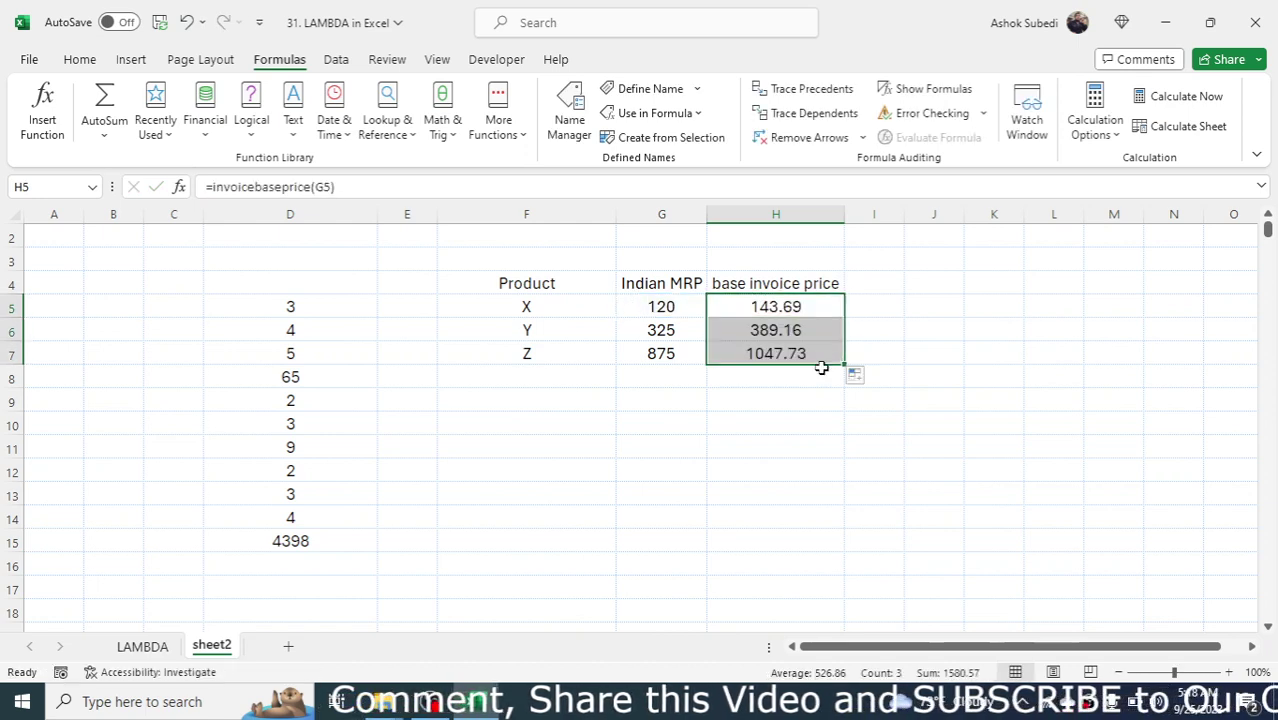
- Return to the LAMBDA sheet and check the SUMOFSQUARE formula in D11
left_click(143, 646)
left_click(452, 481)
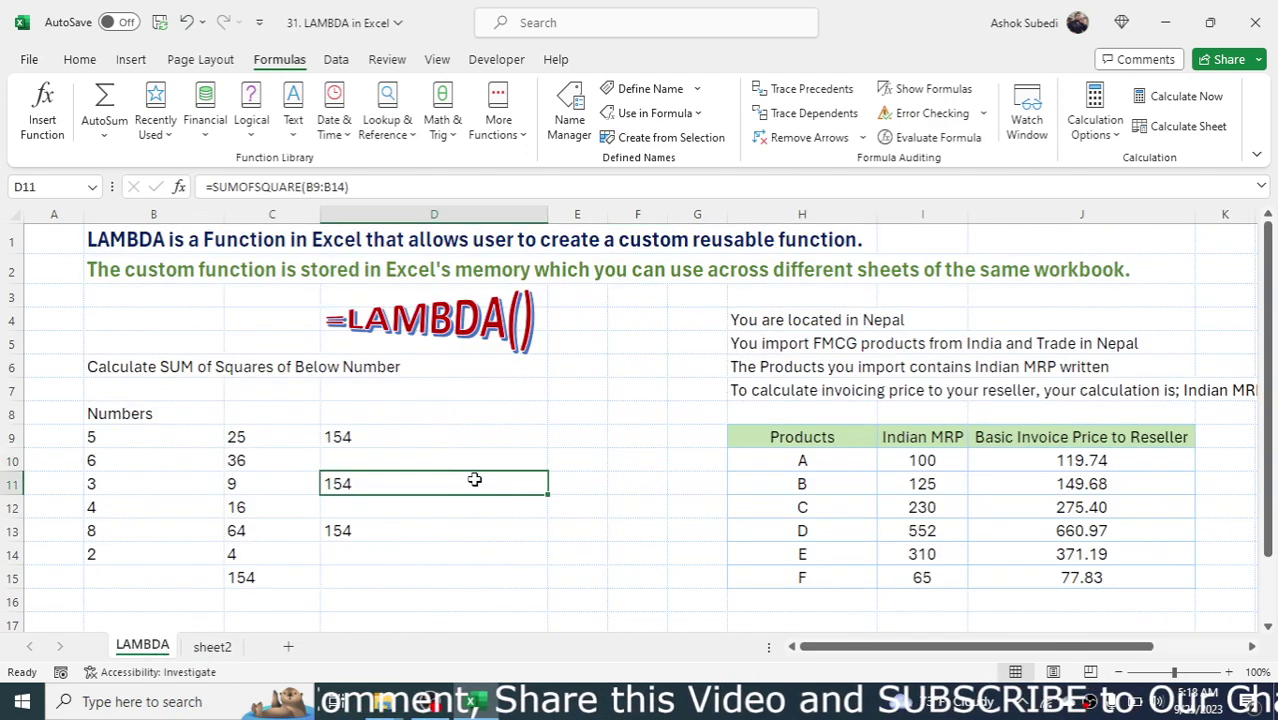
left_click(592, 477)
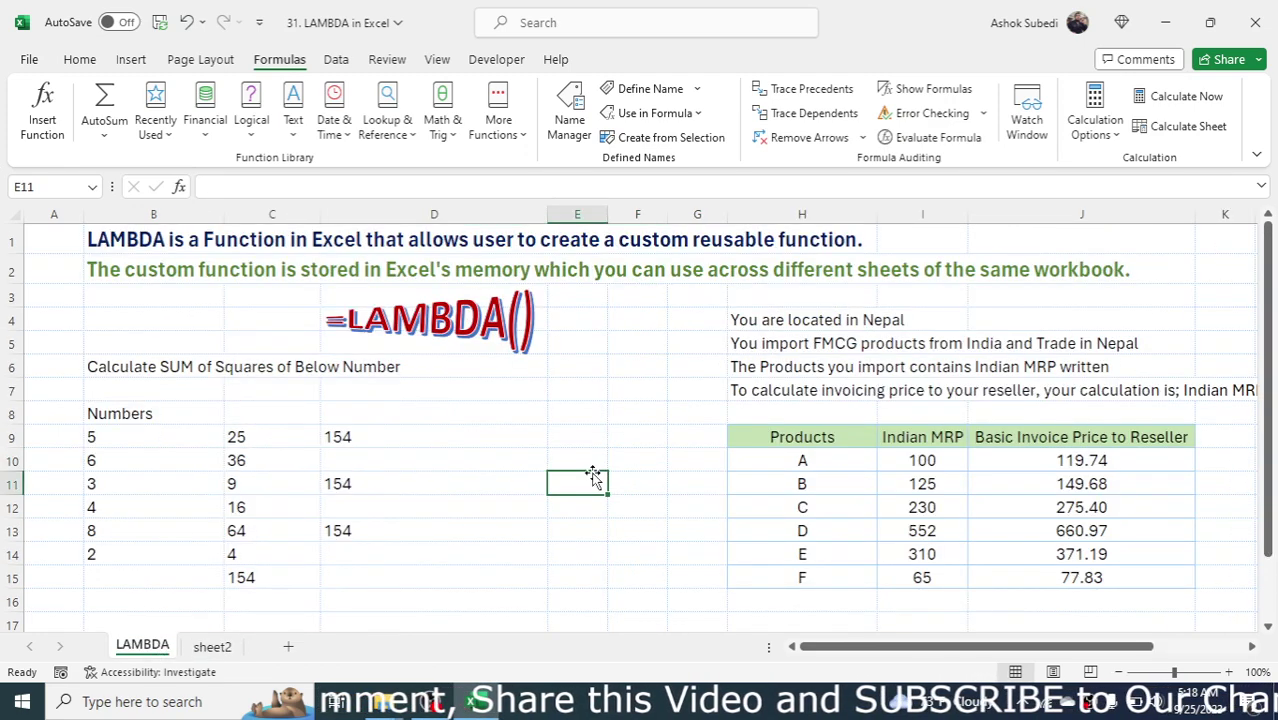